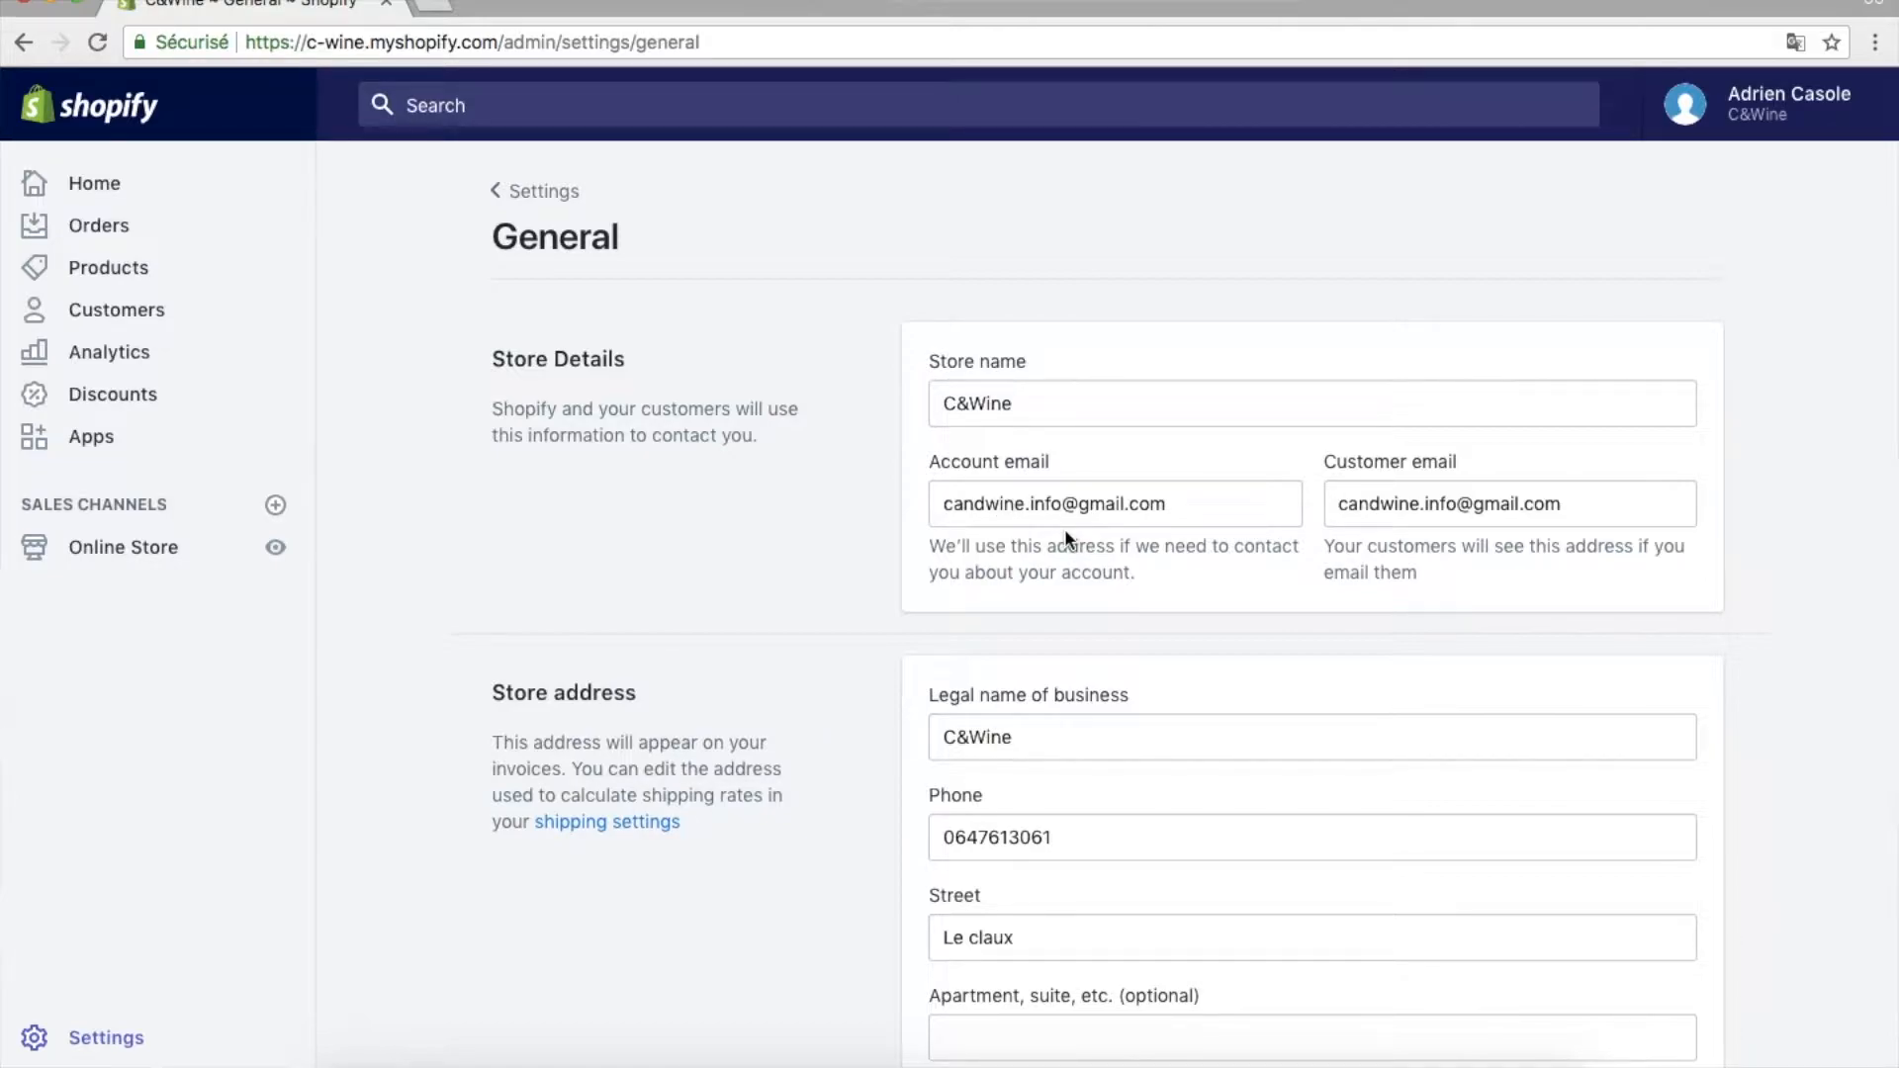
# Step: Select Metric system as the unit system and Kilogram (kg) as the default weight unit under the store's standards and formats
pyautogui.scroll(-5, 1064, 528)
pyautogui.scroll(-4, 1068, 574)
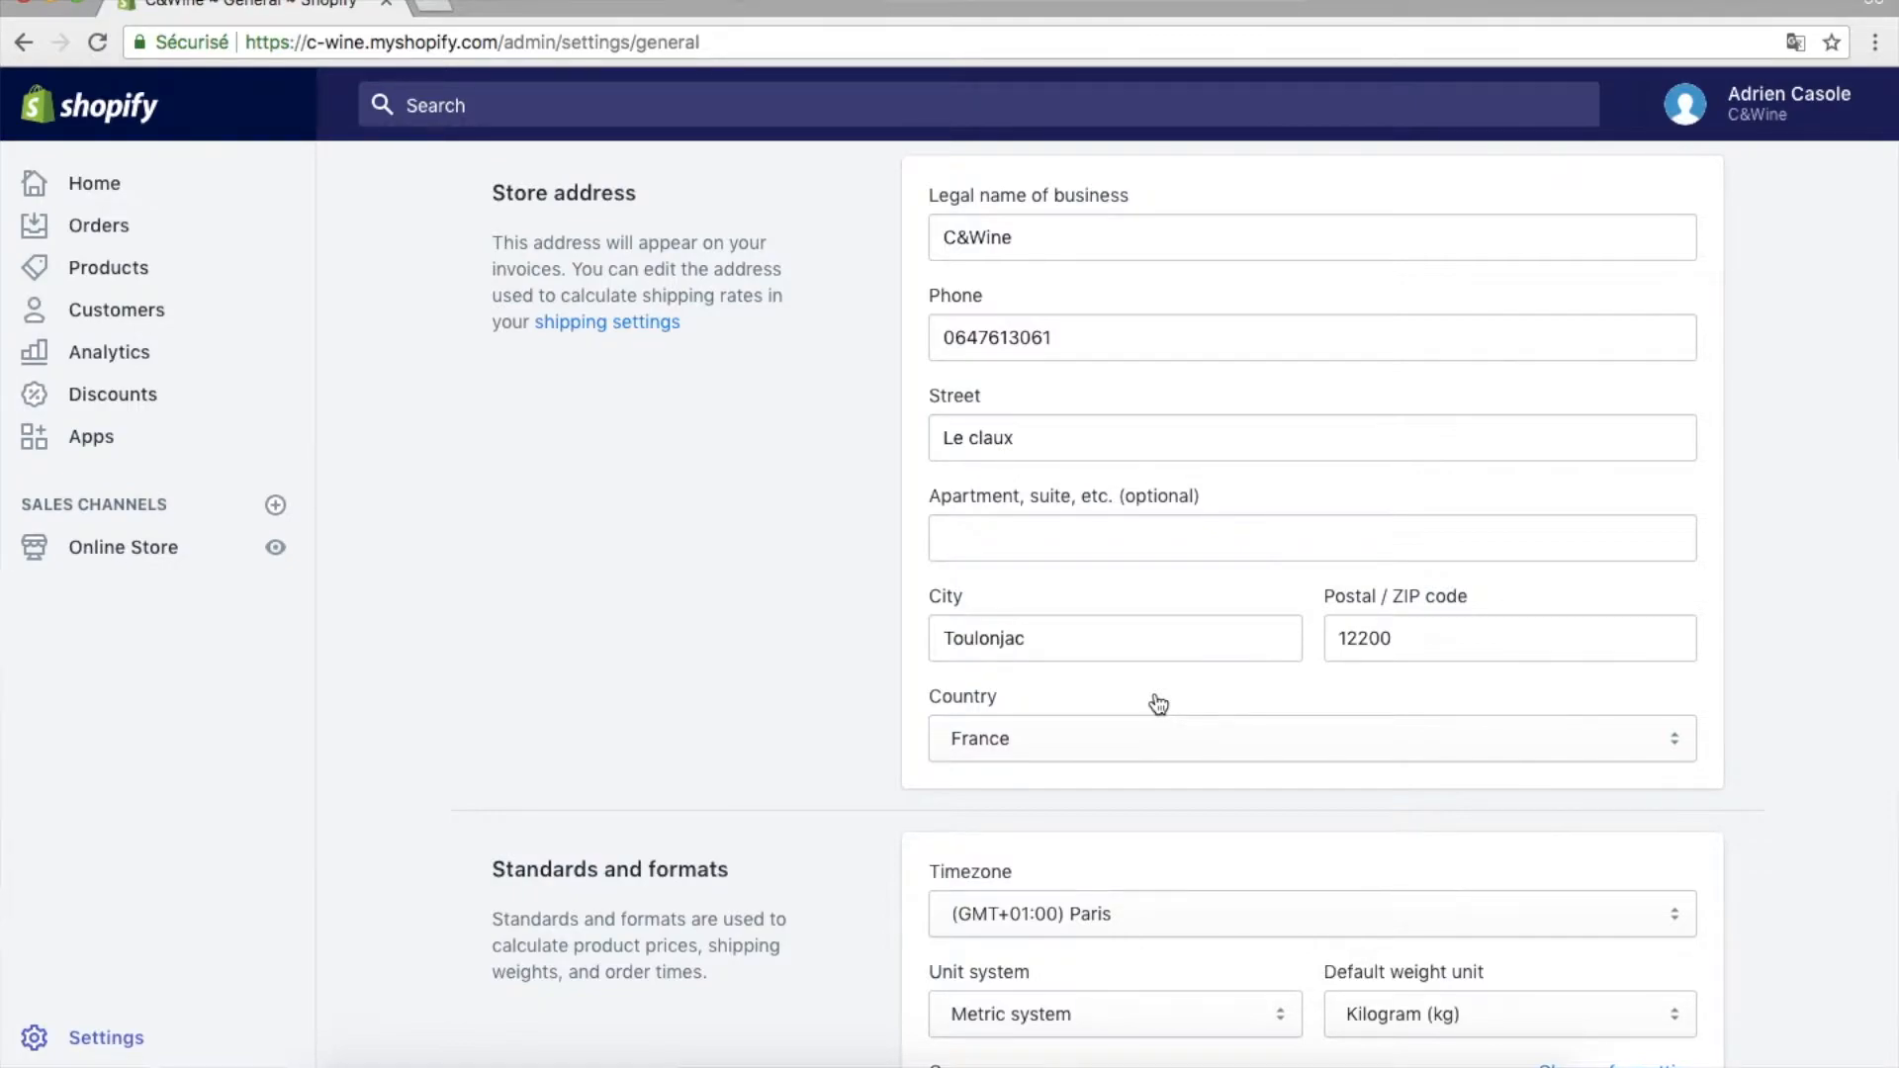
pyautogui.scroll(-4, 1158, 704)
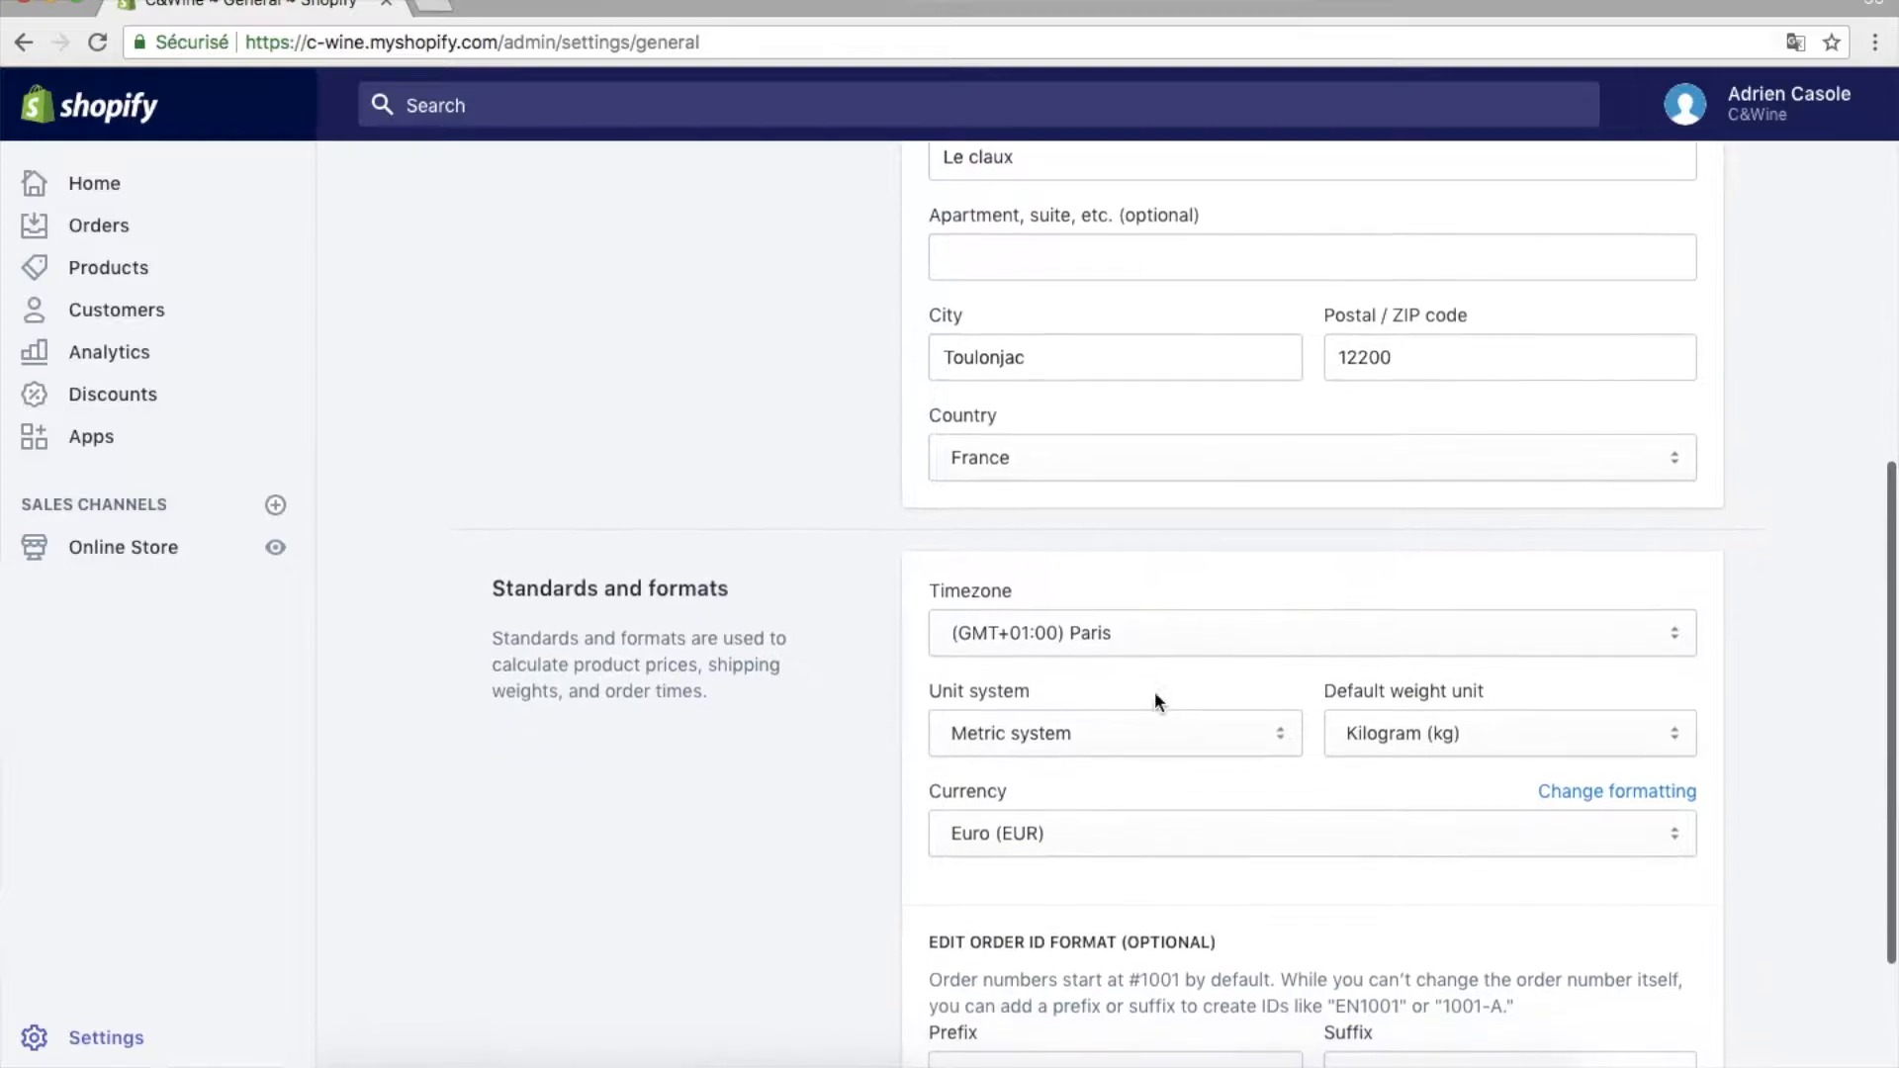
pyautogui.scroll(-2, 1154, 690)
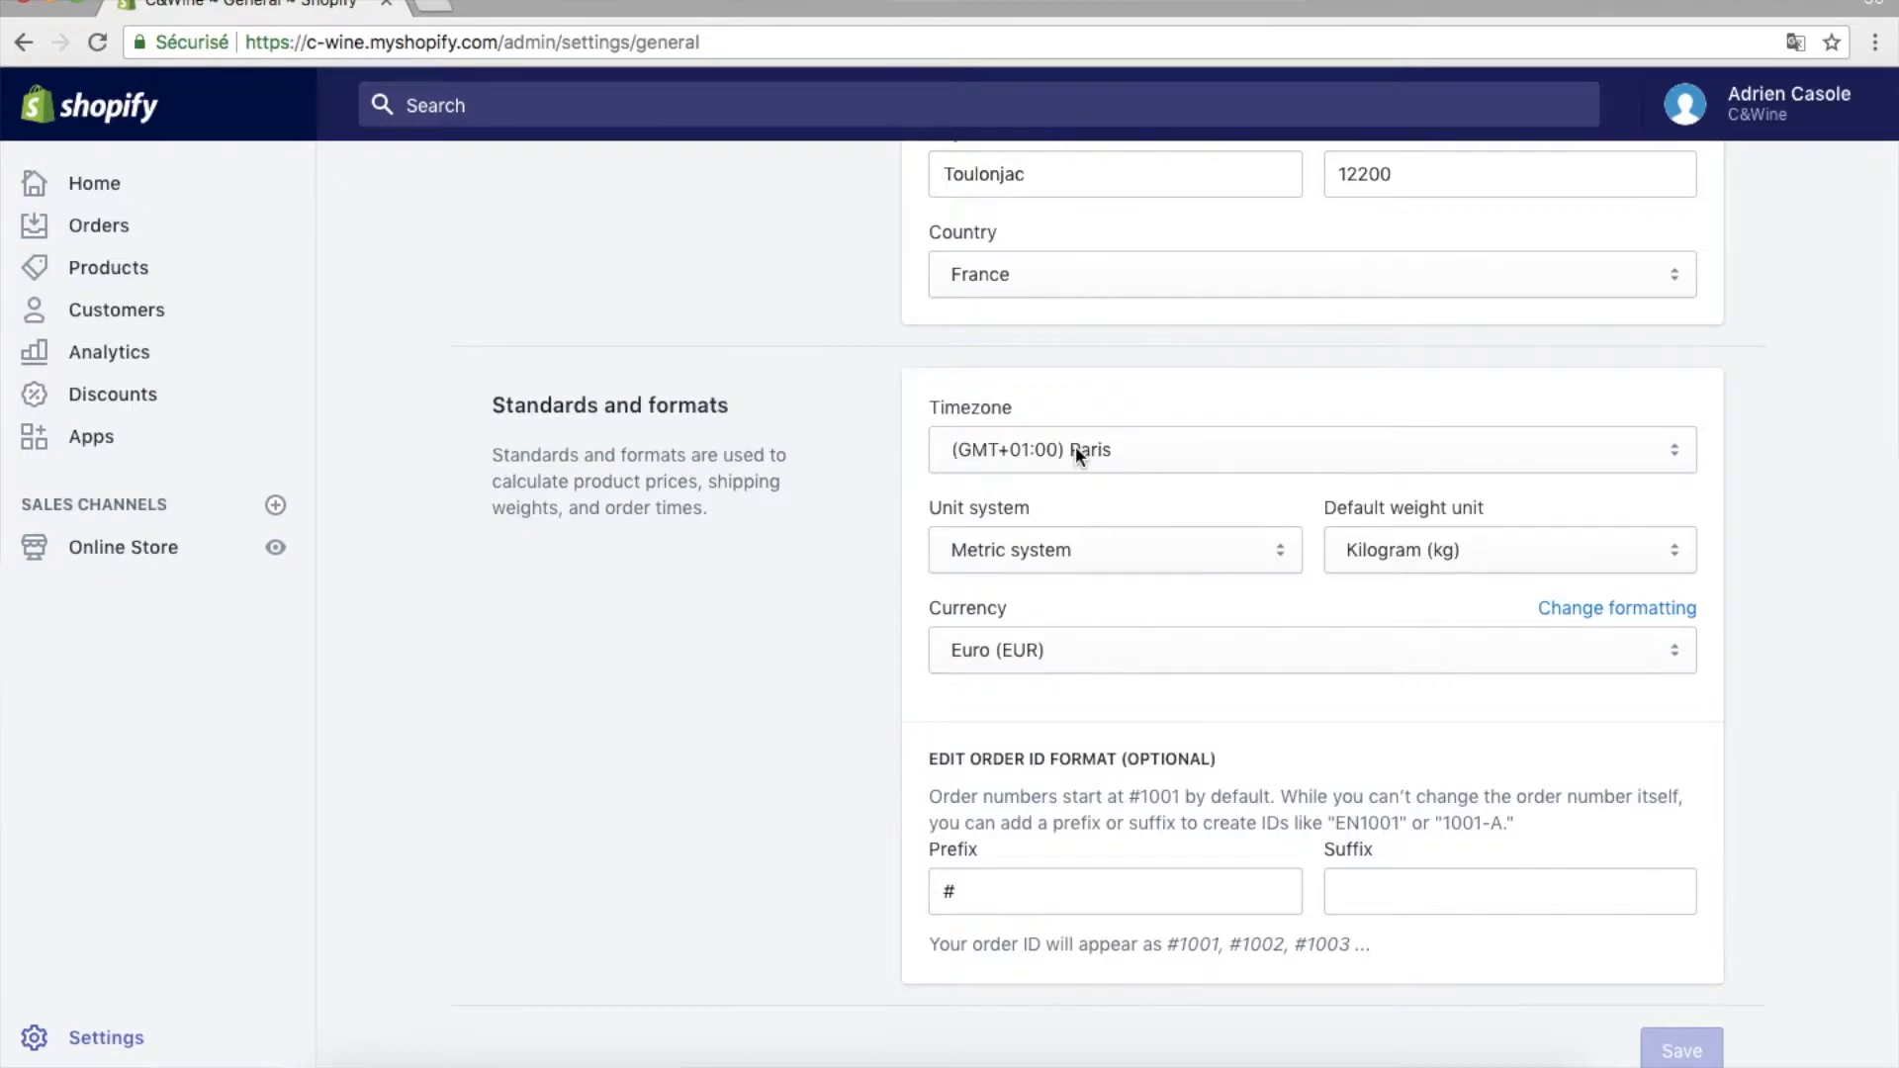
pyautogui.click(1062, 552)
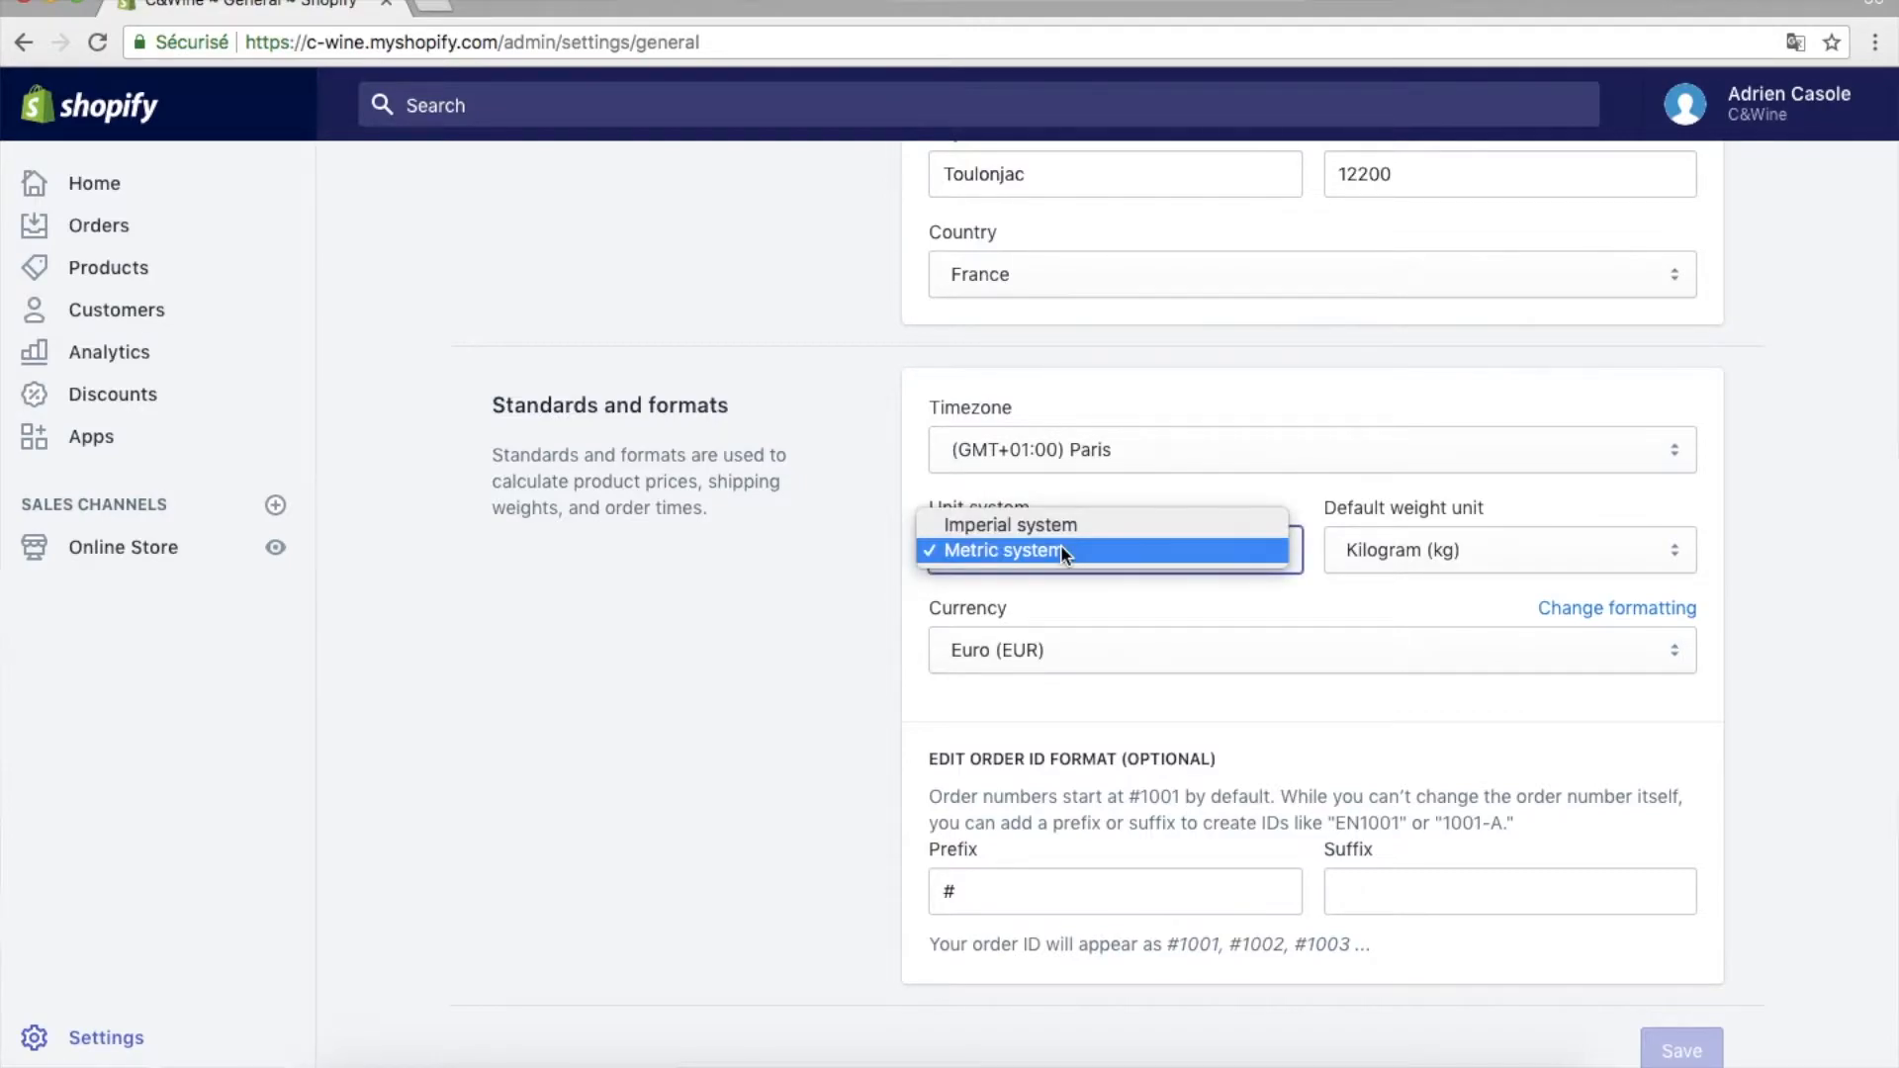
pyautogui.click(1062, 550)
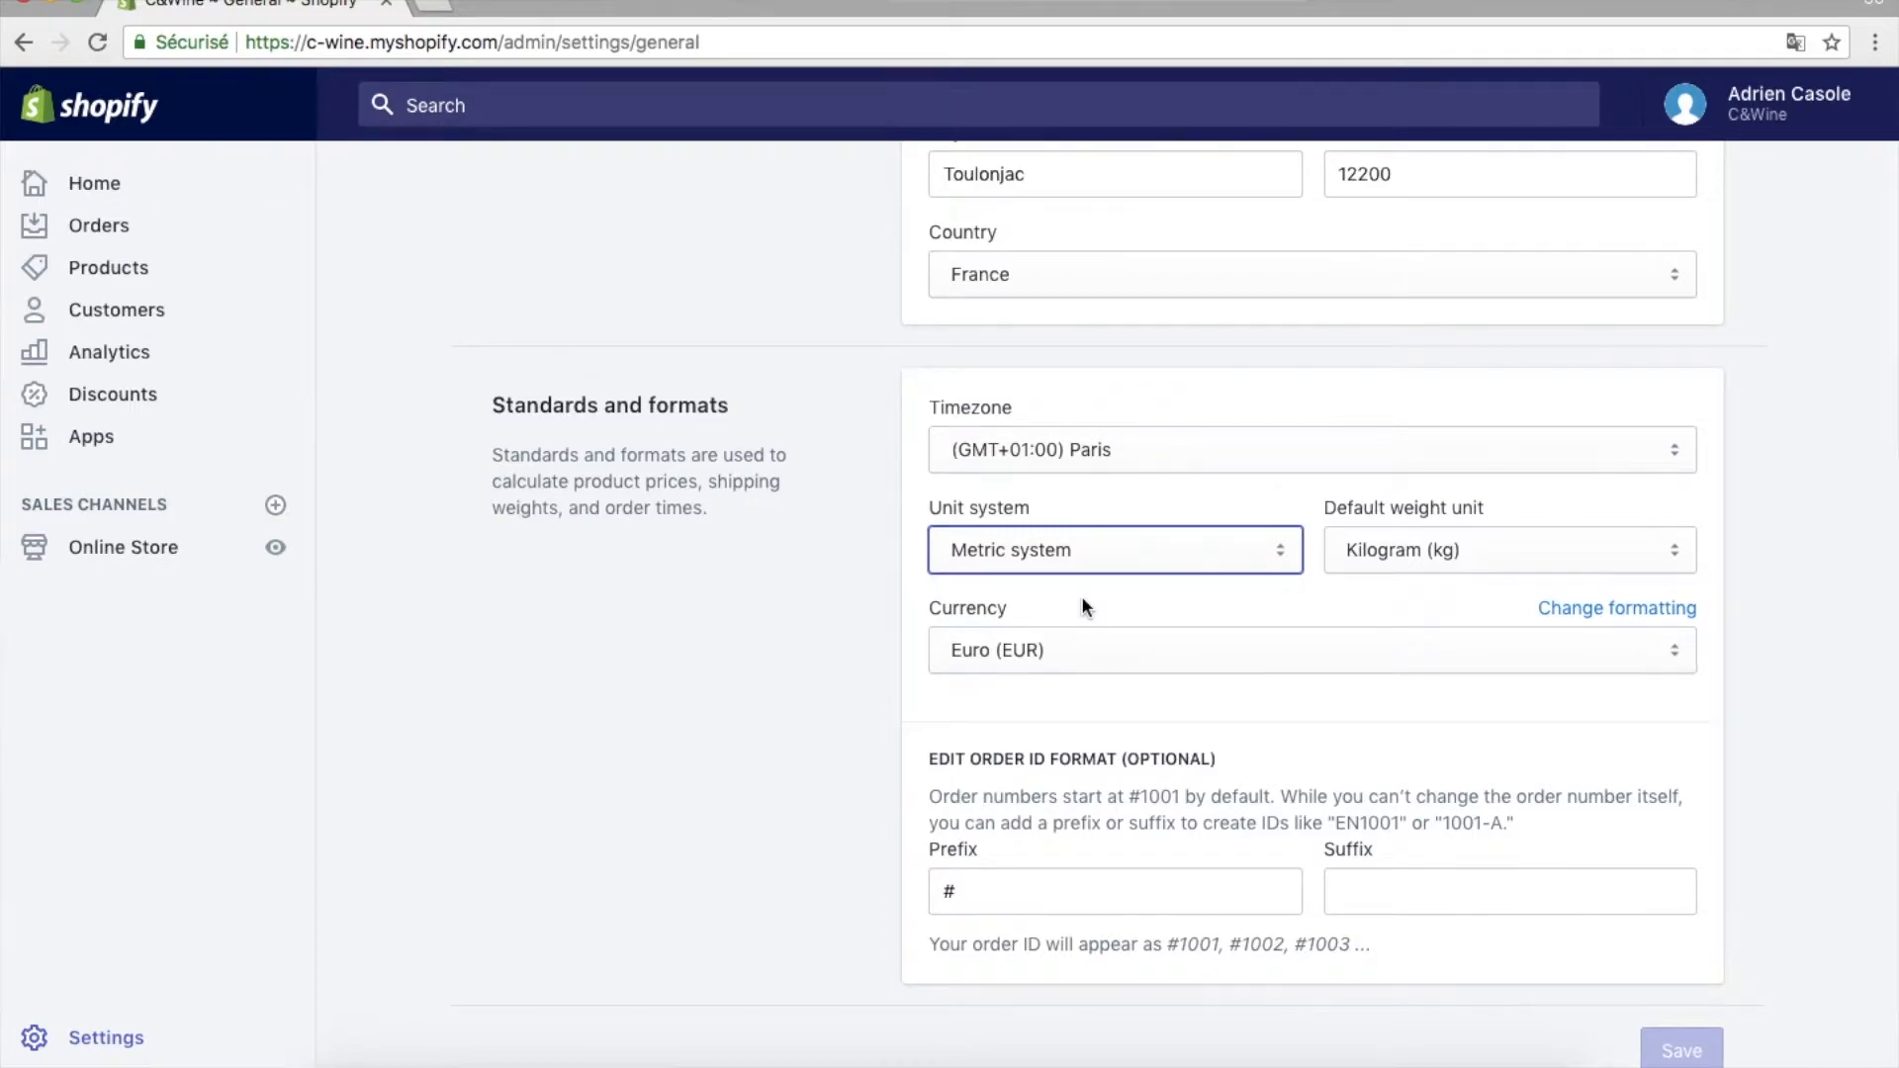
pyautogui.click(1142, 568)
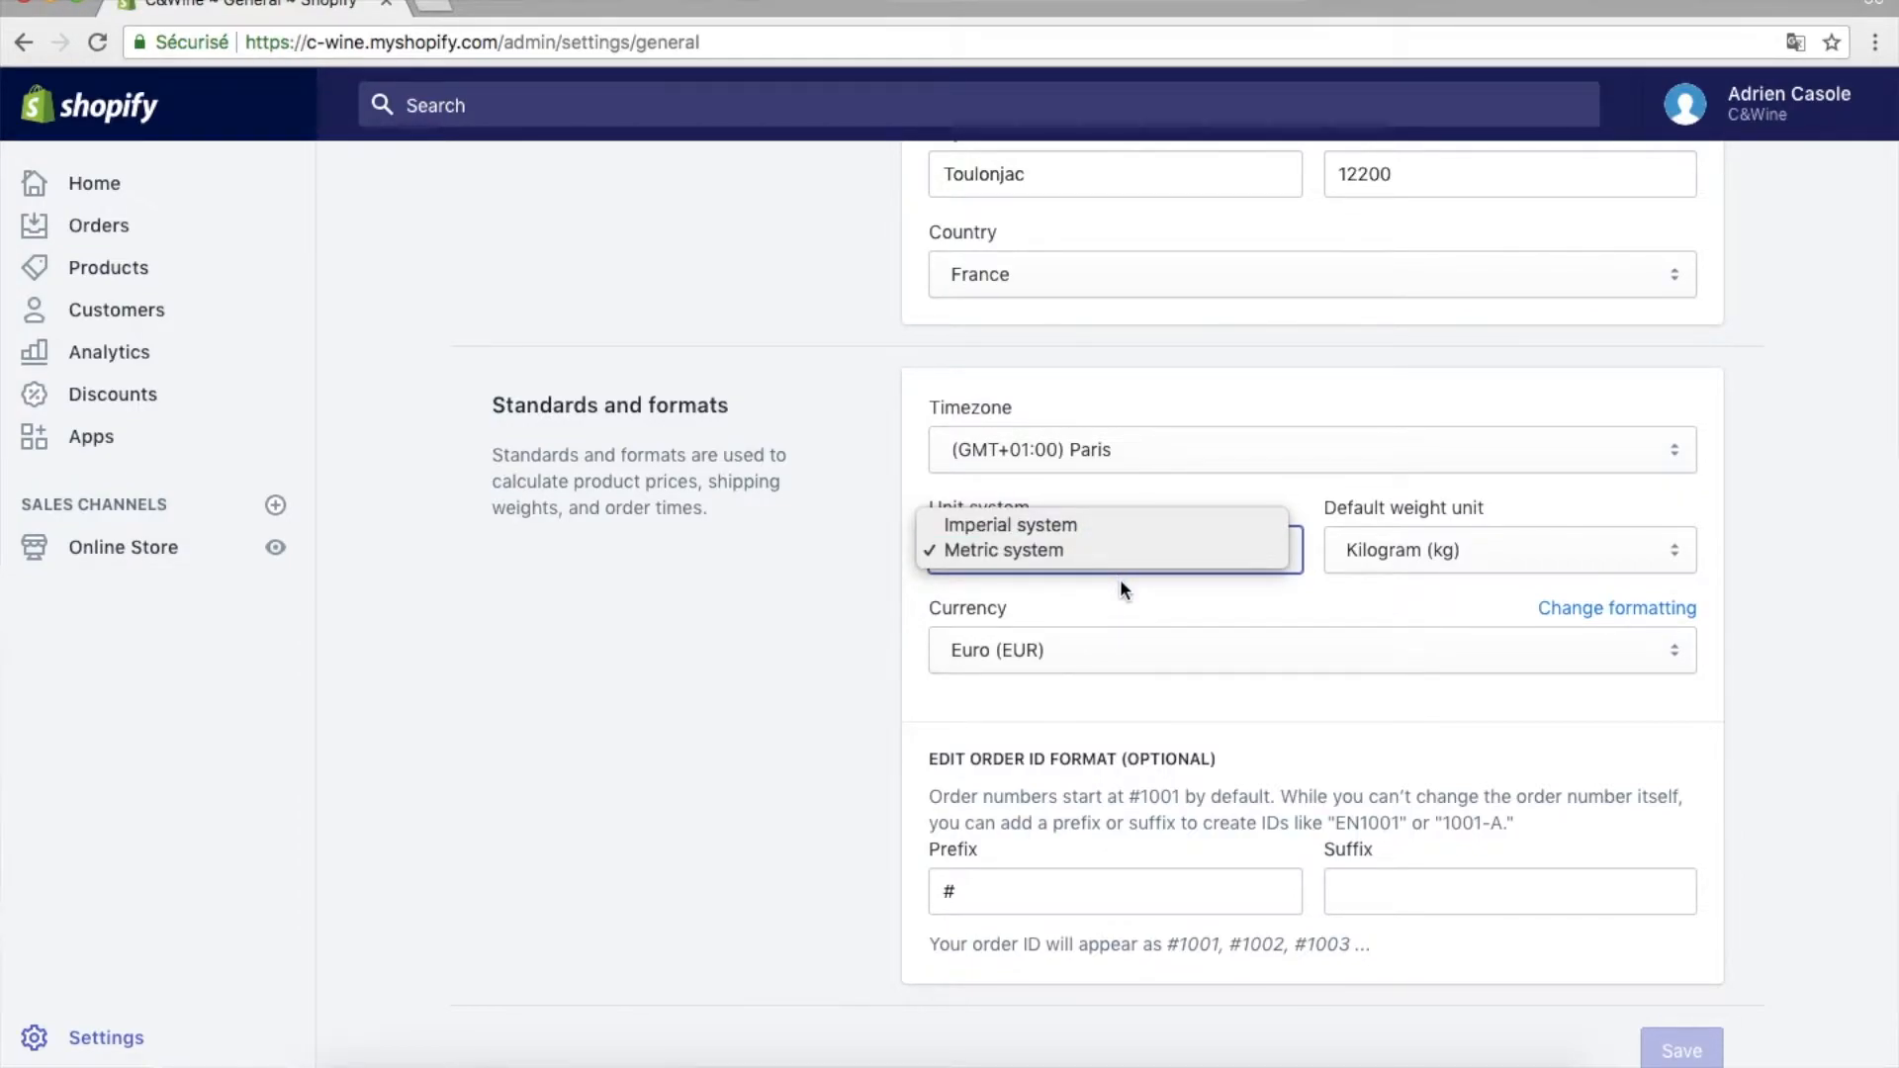
pyautogui.click(1124, 585)
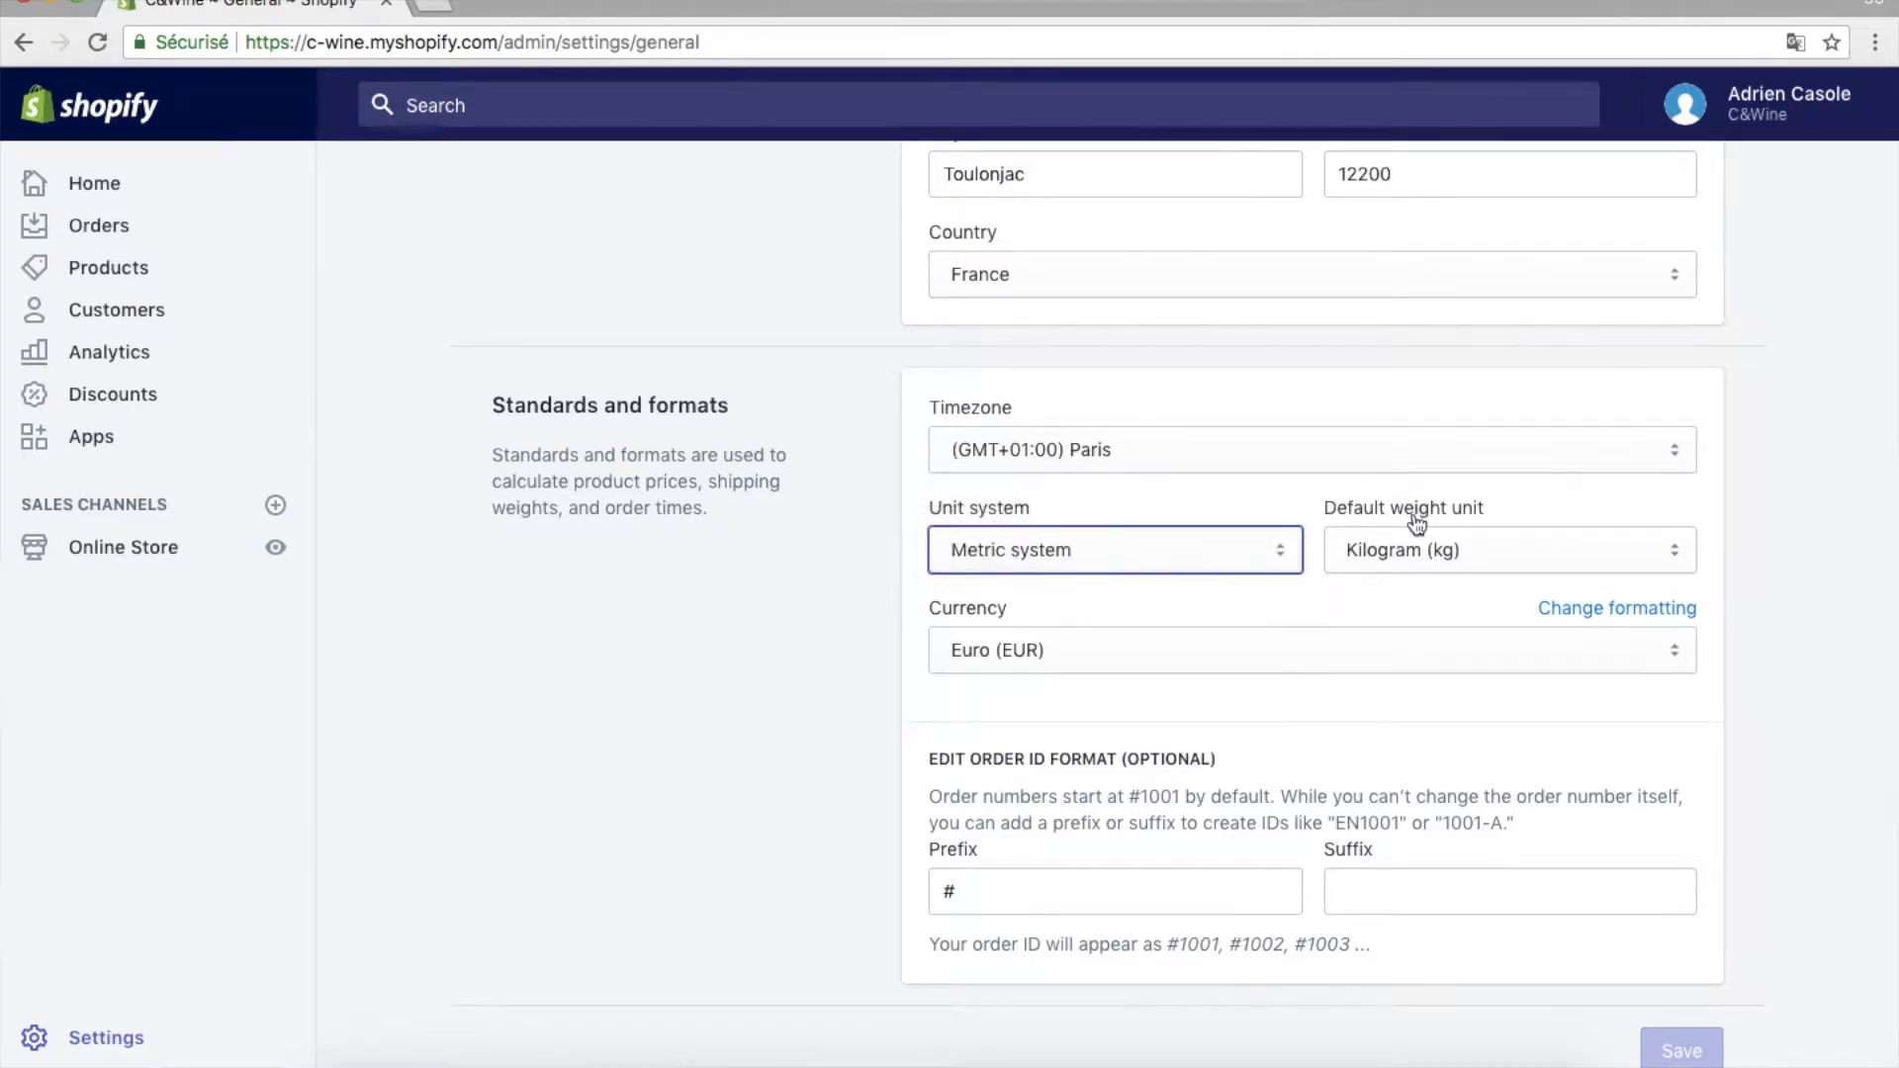
pyautogui.click(1424, 539)
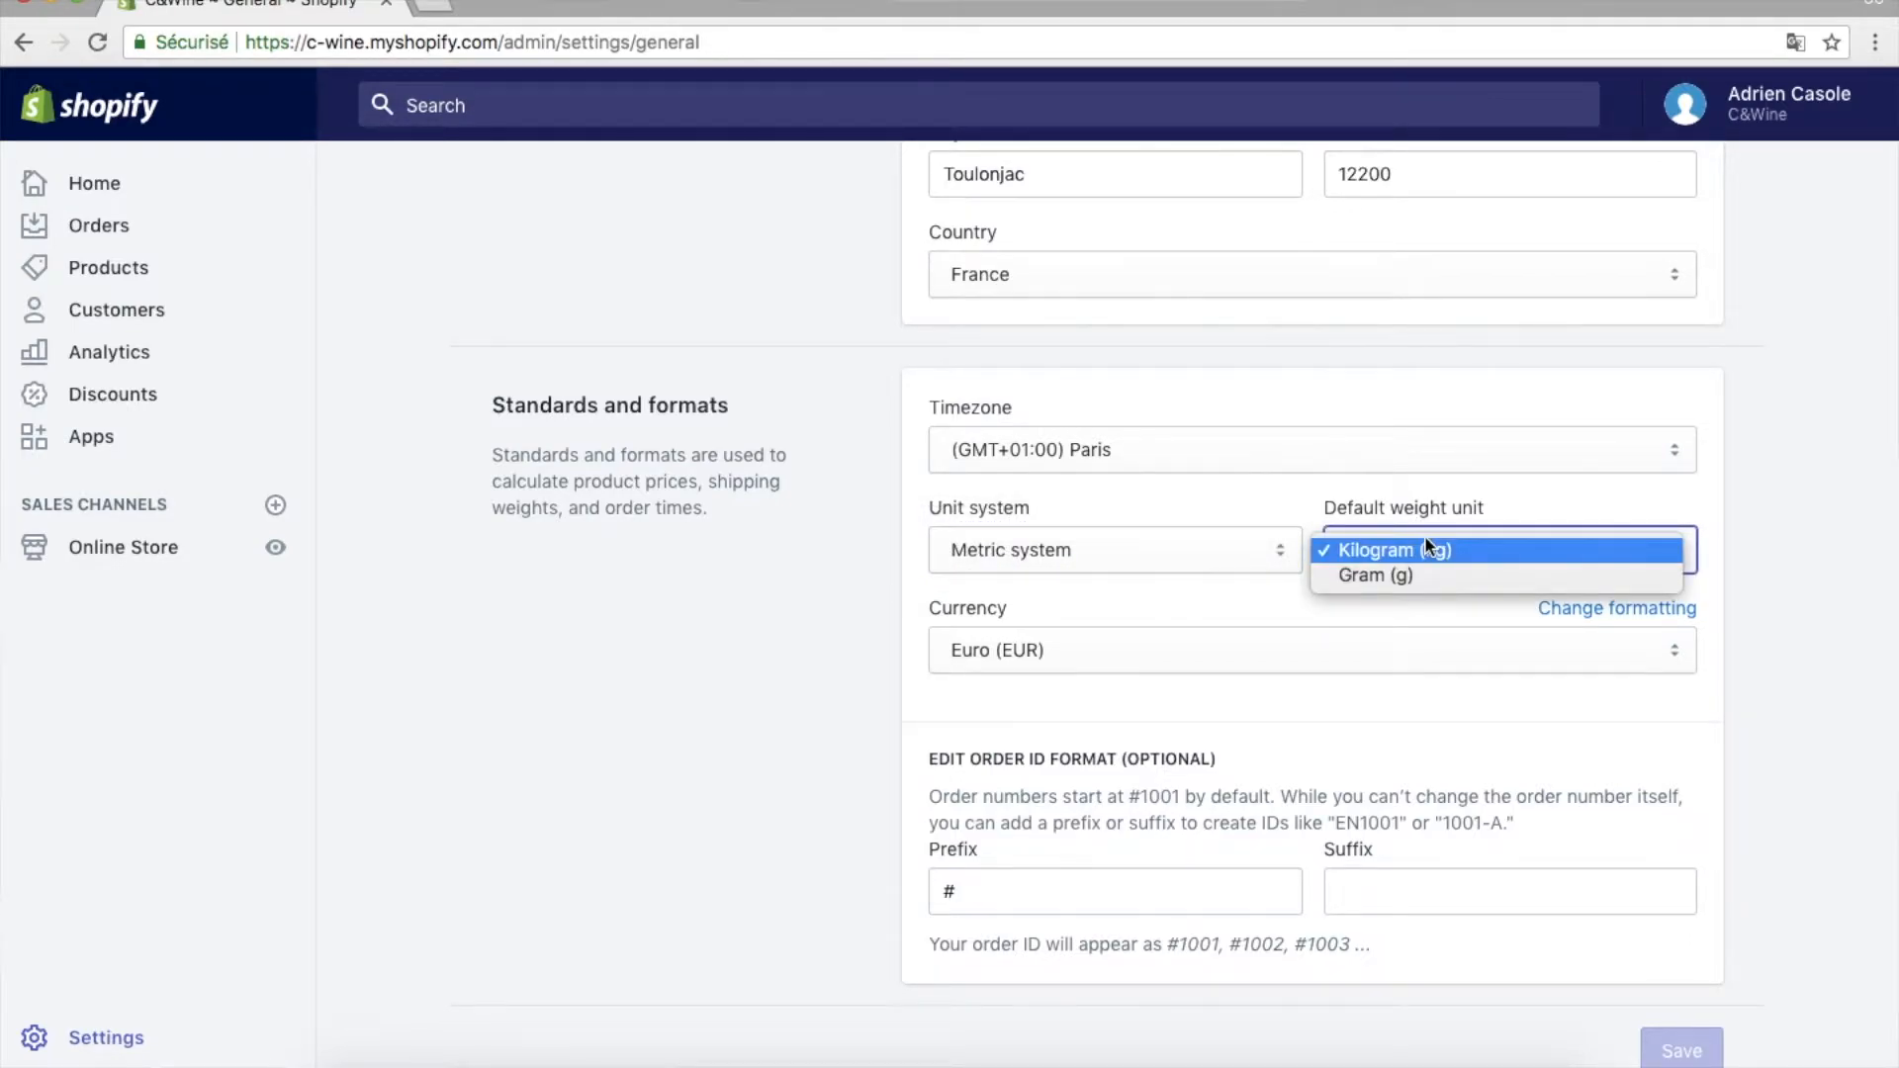
pyautogui.click(1487, 544)
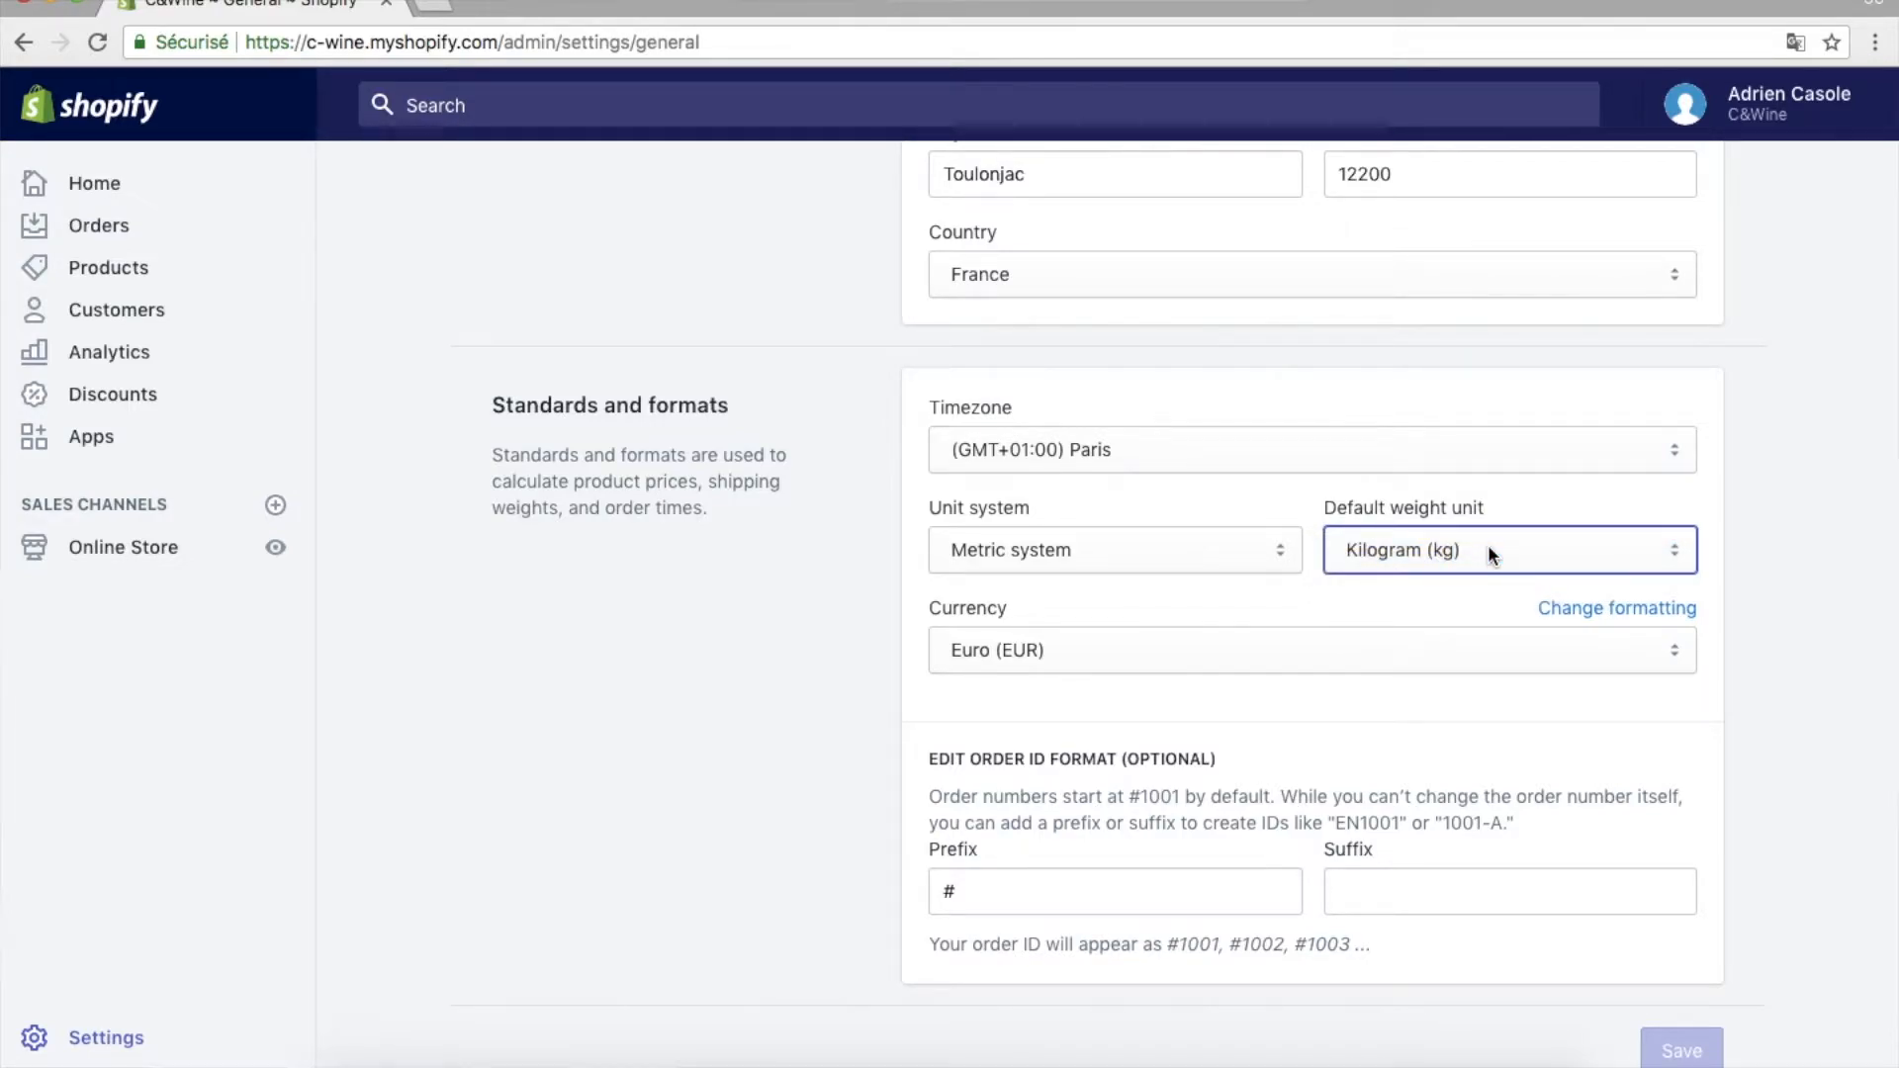
# Step: Set the store currency to Euro (EUR) and save the general settings
pyautogui.click(1453, 645)
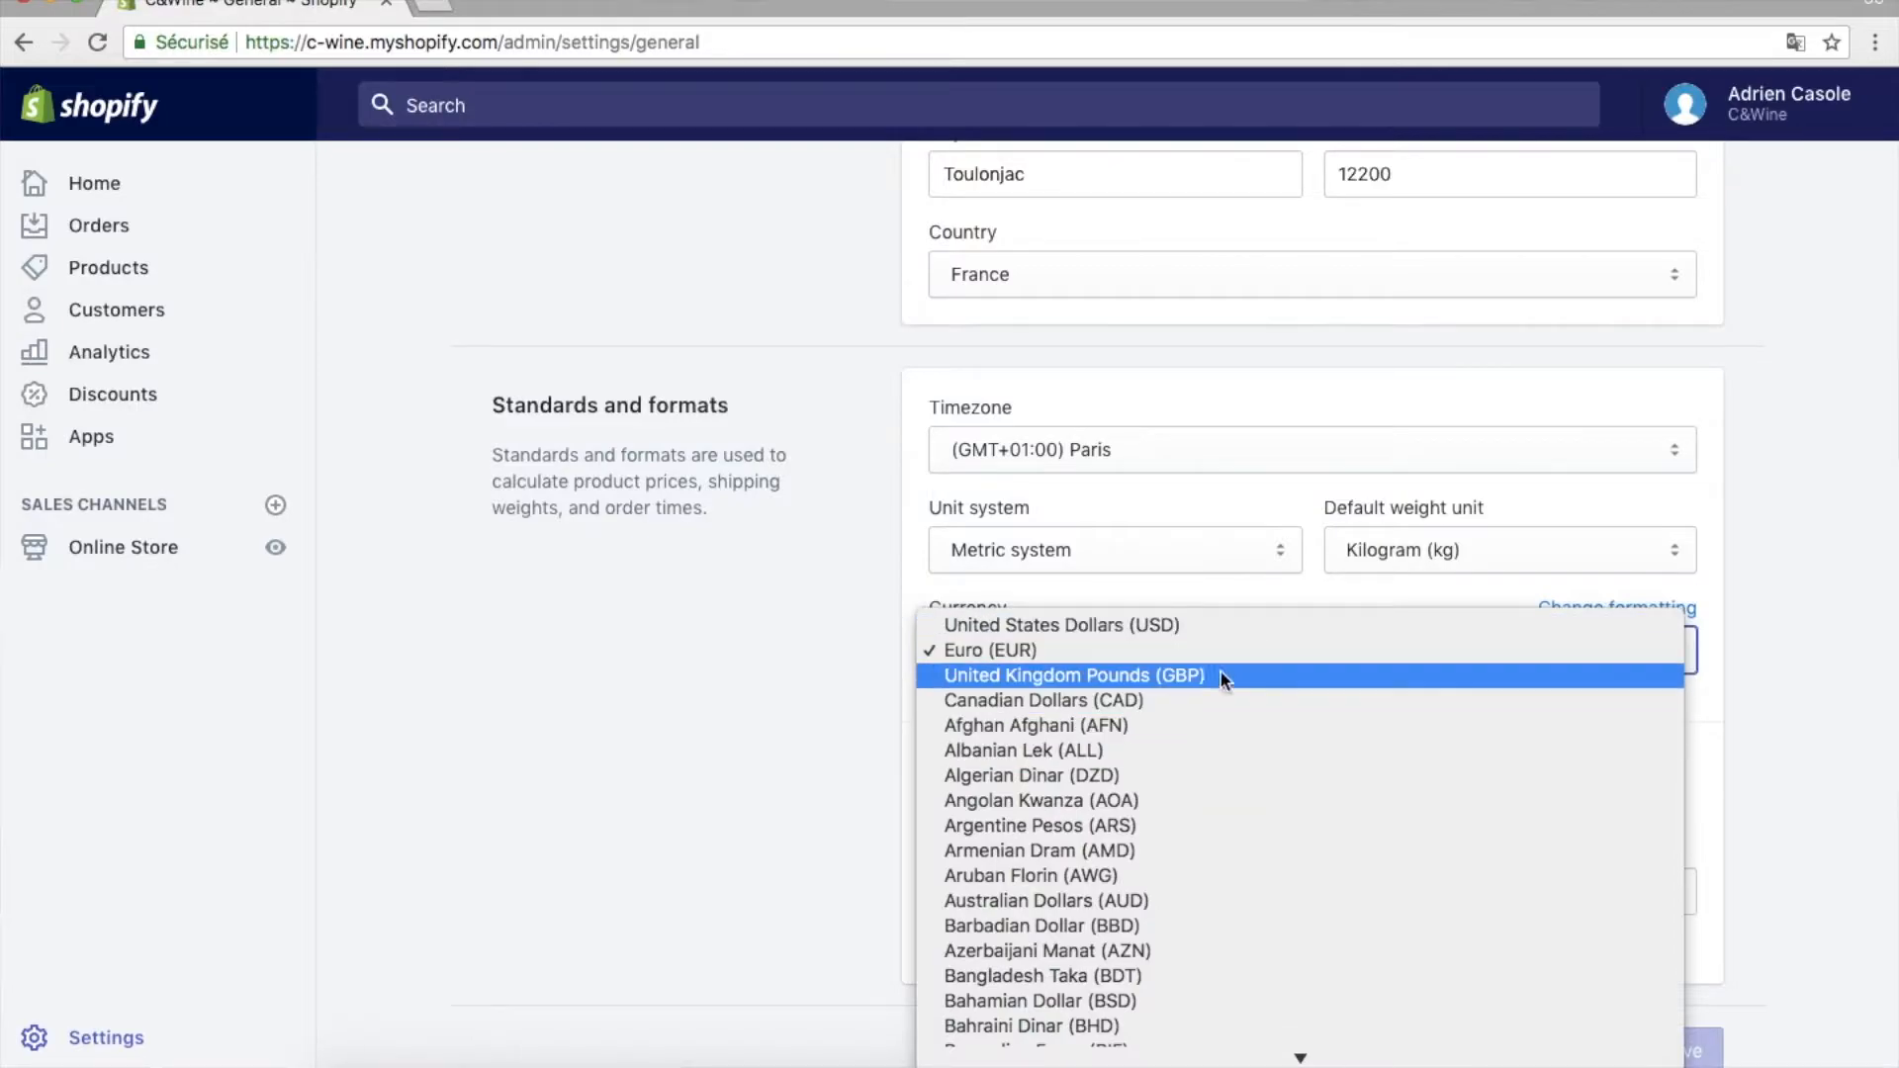
pyautogui.click(1184, 647)
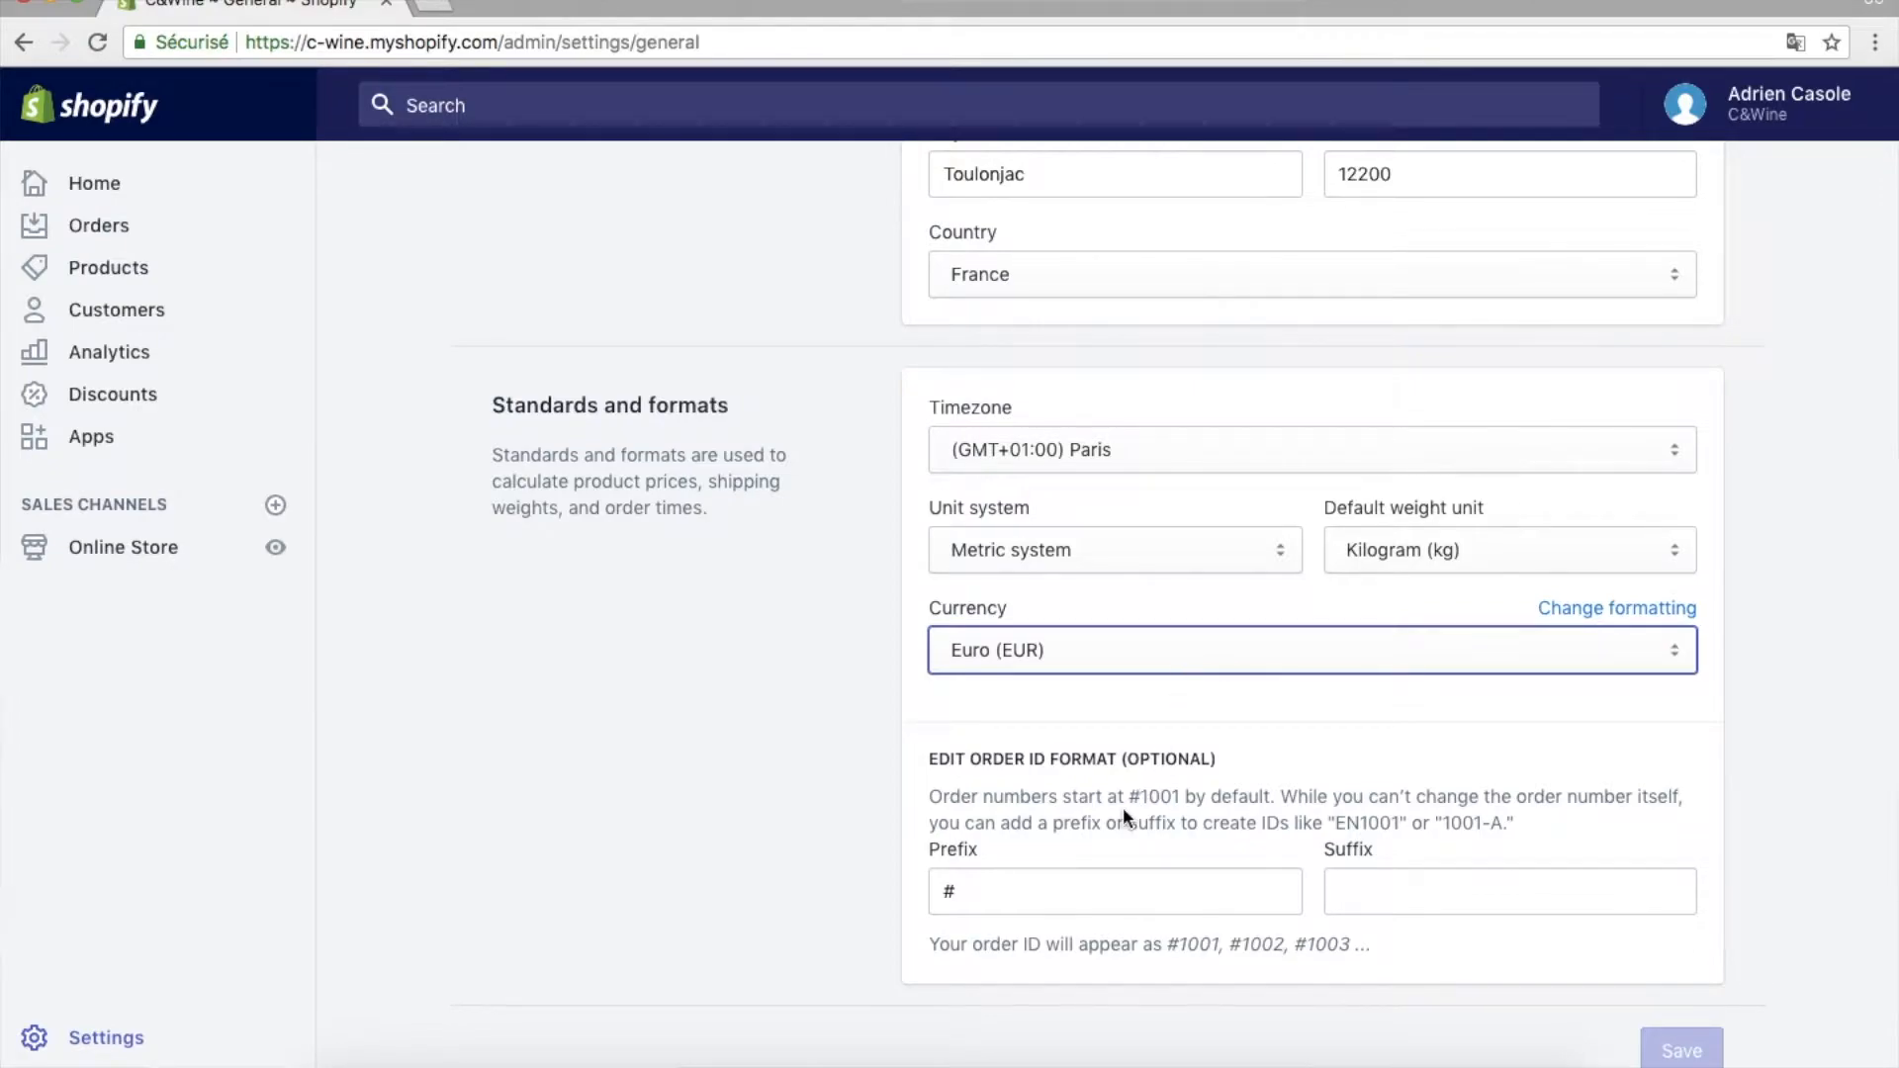
pyautogui.scroll(-1, 1124, 807)
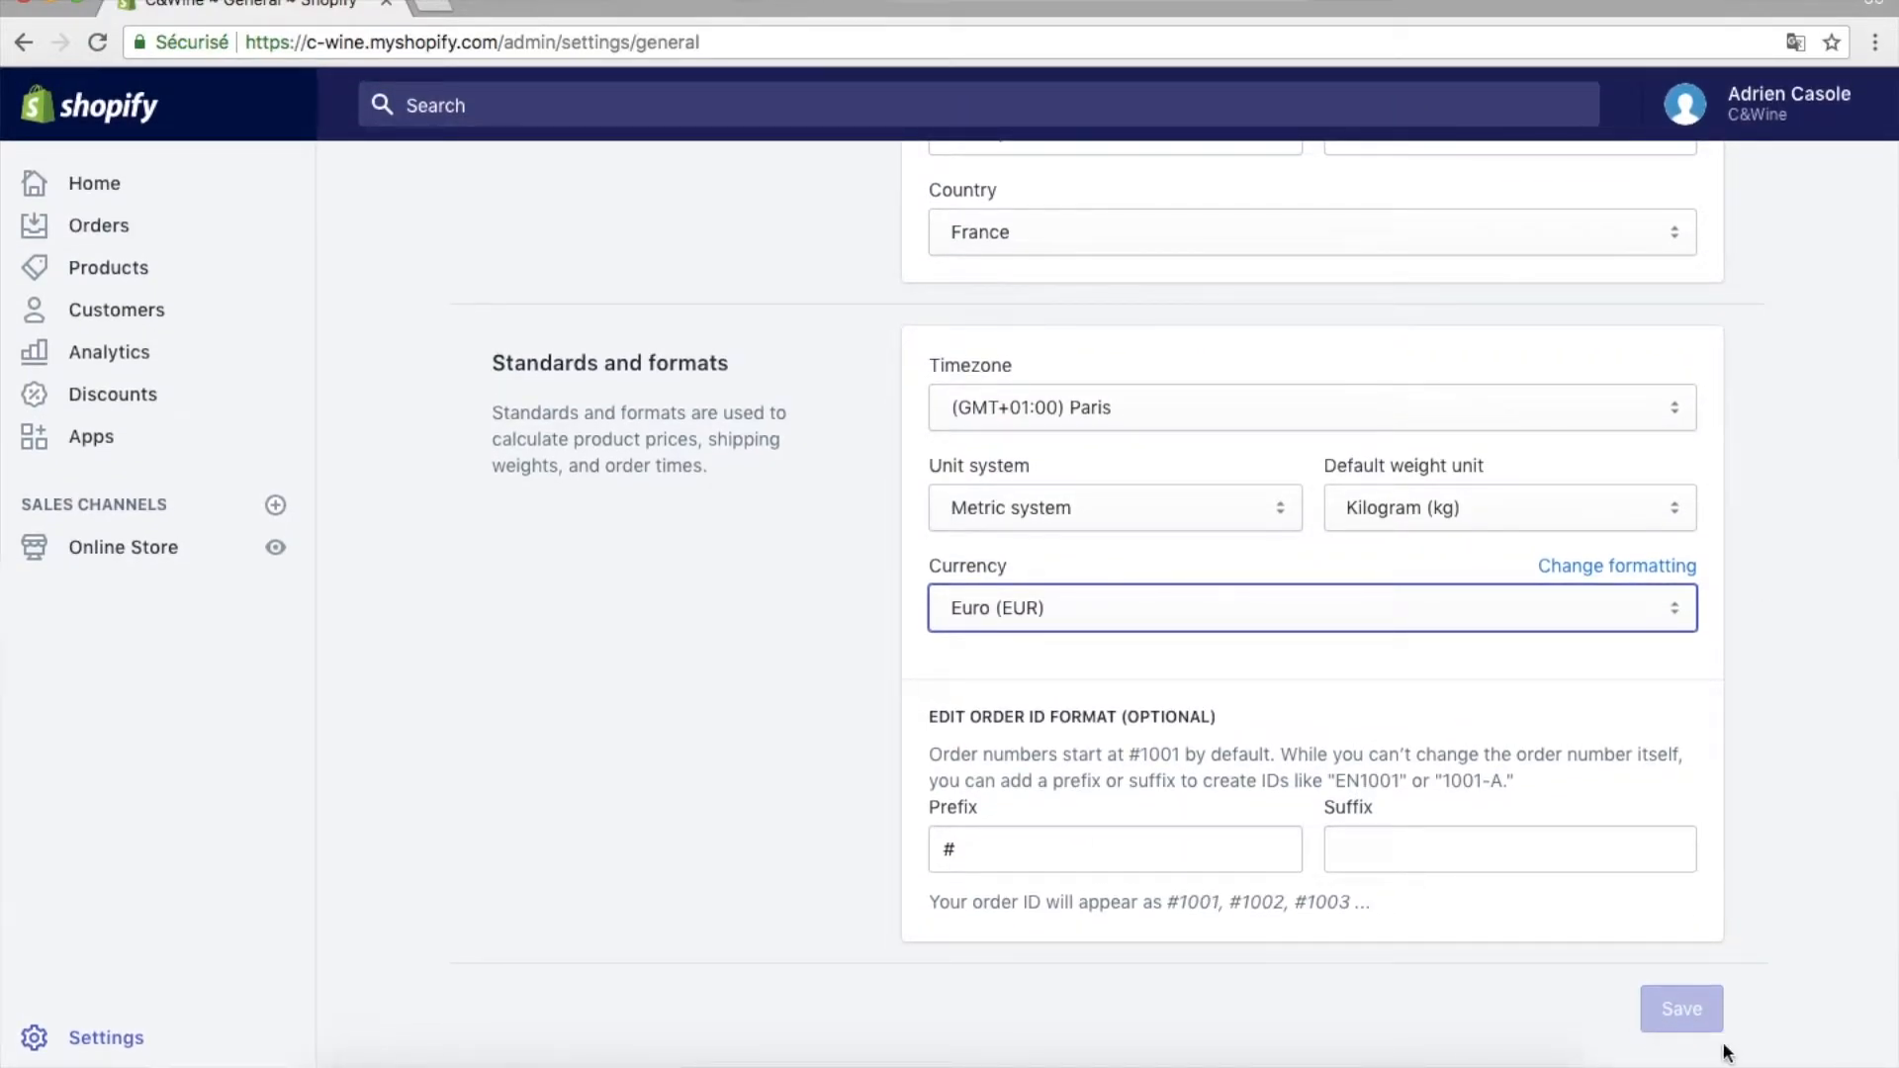
pyautogui.click(1669, 1013)
pyautogui.scroll(1, 994, 654)
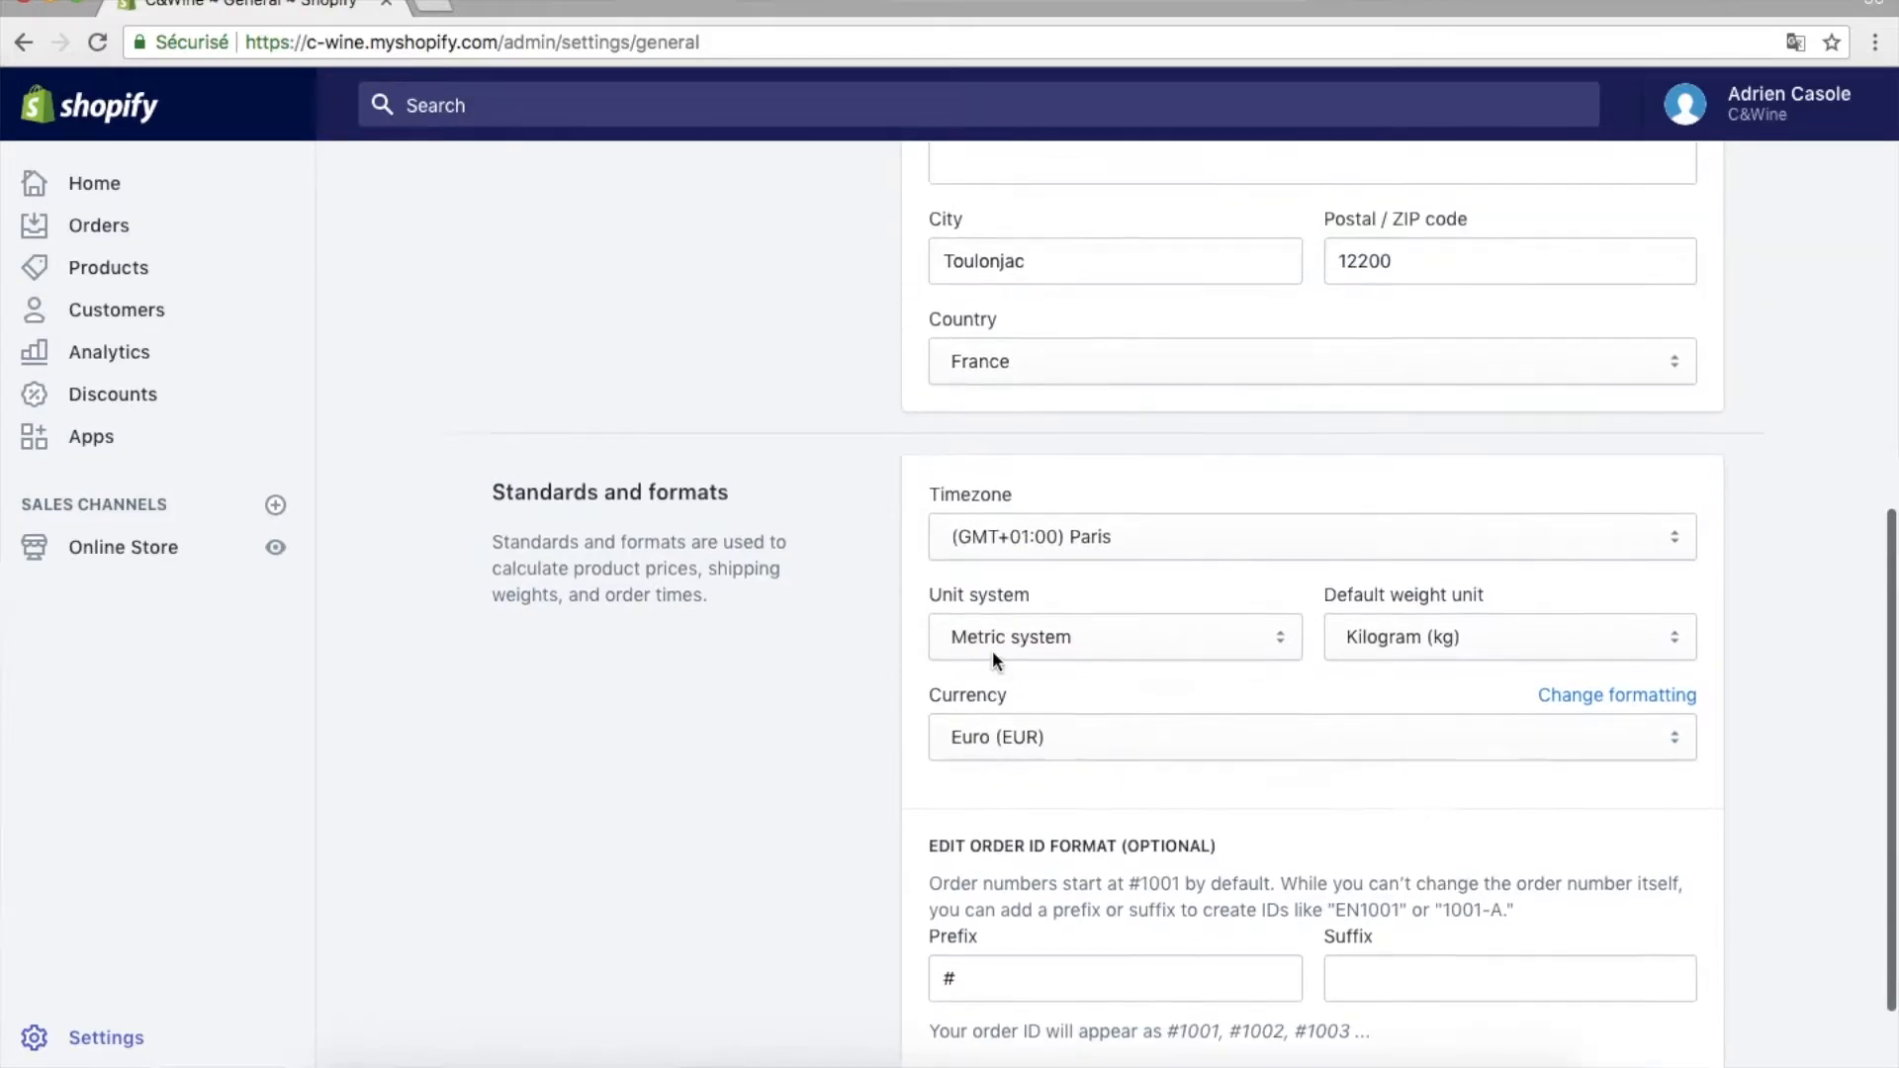
# Step: Open the Payment providers settings and expand the PayPal Express Checkout details to examine its rates and deactivation option
pyautogui.click(513, 191)
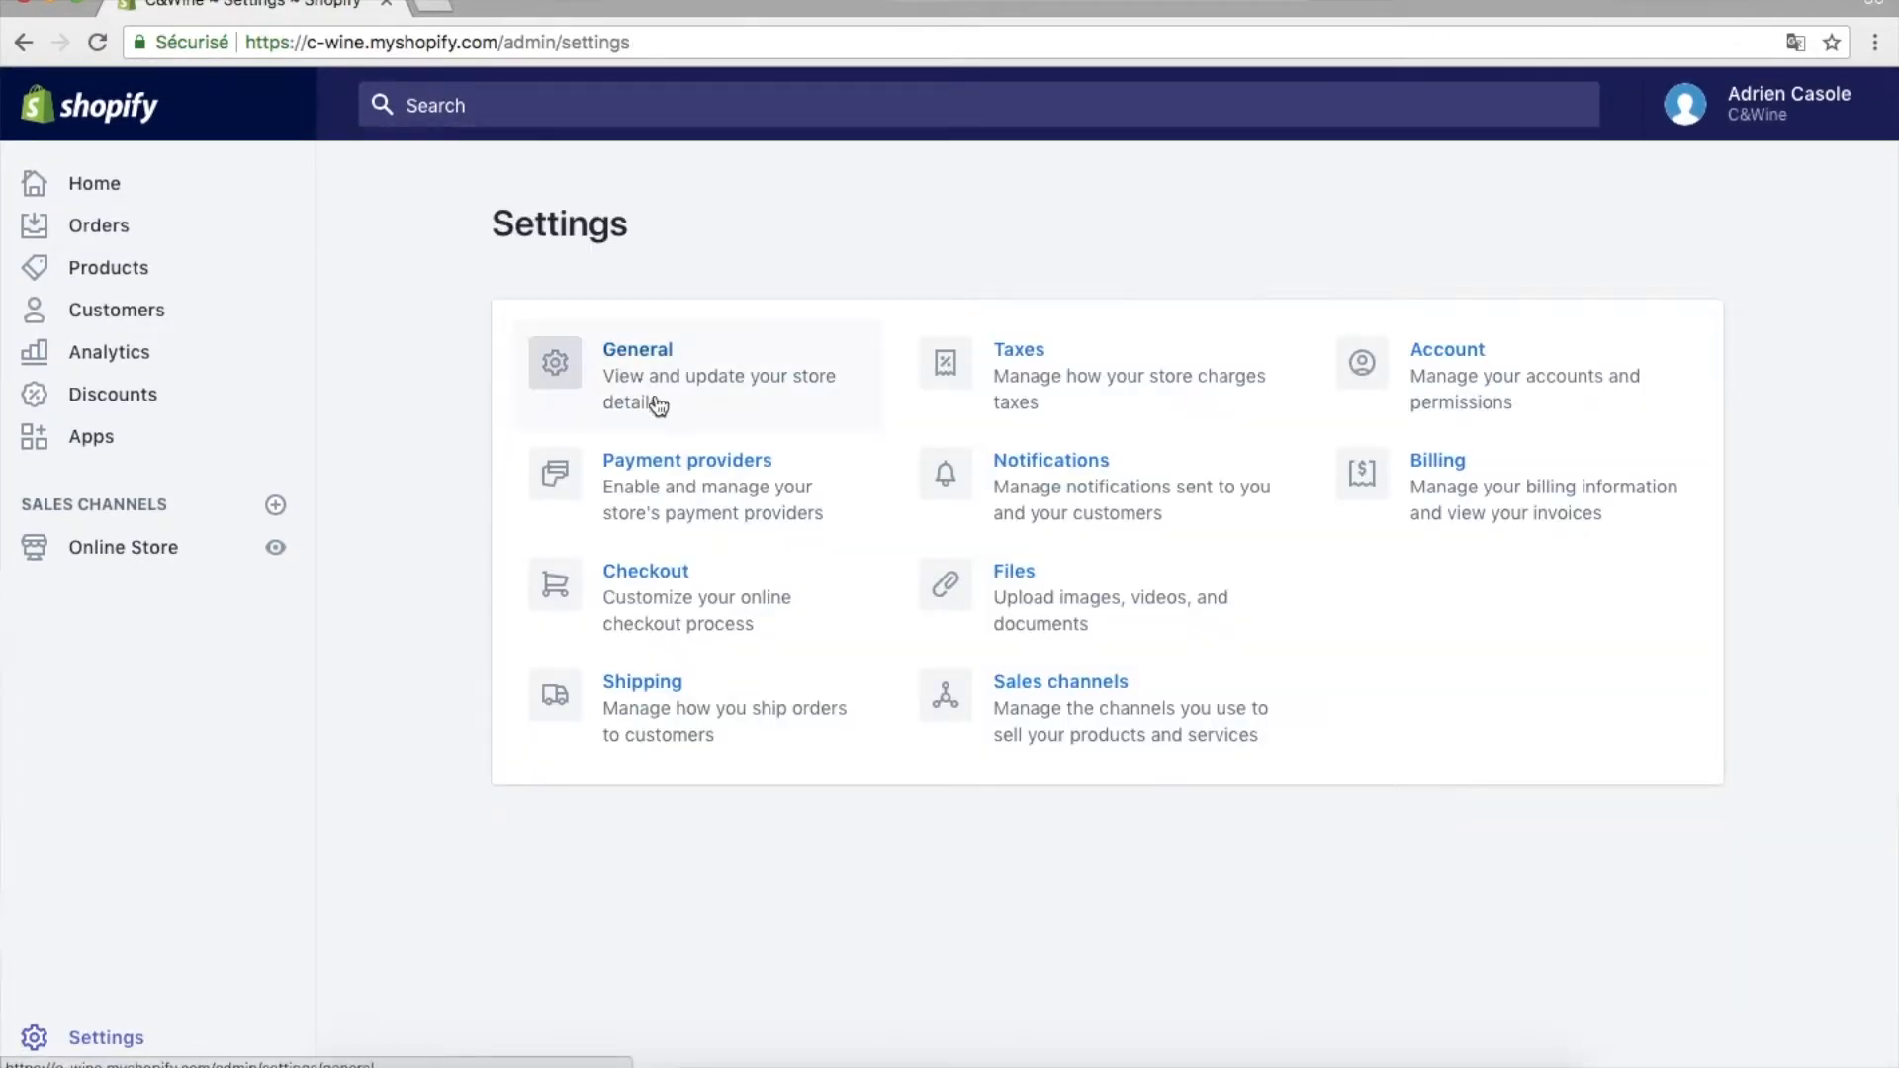
pyautogui.click(676, 470)
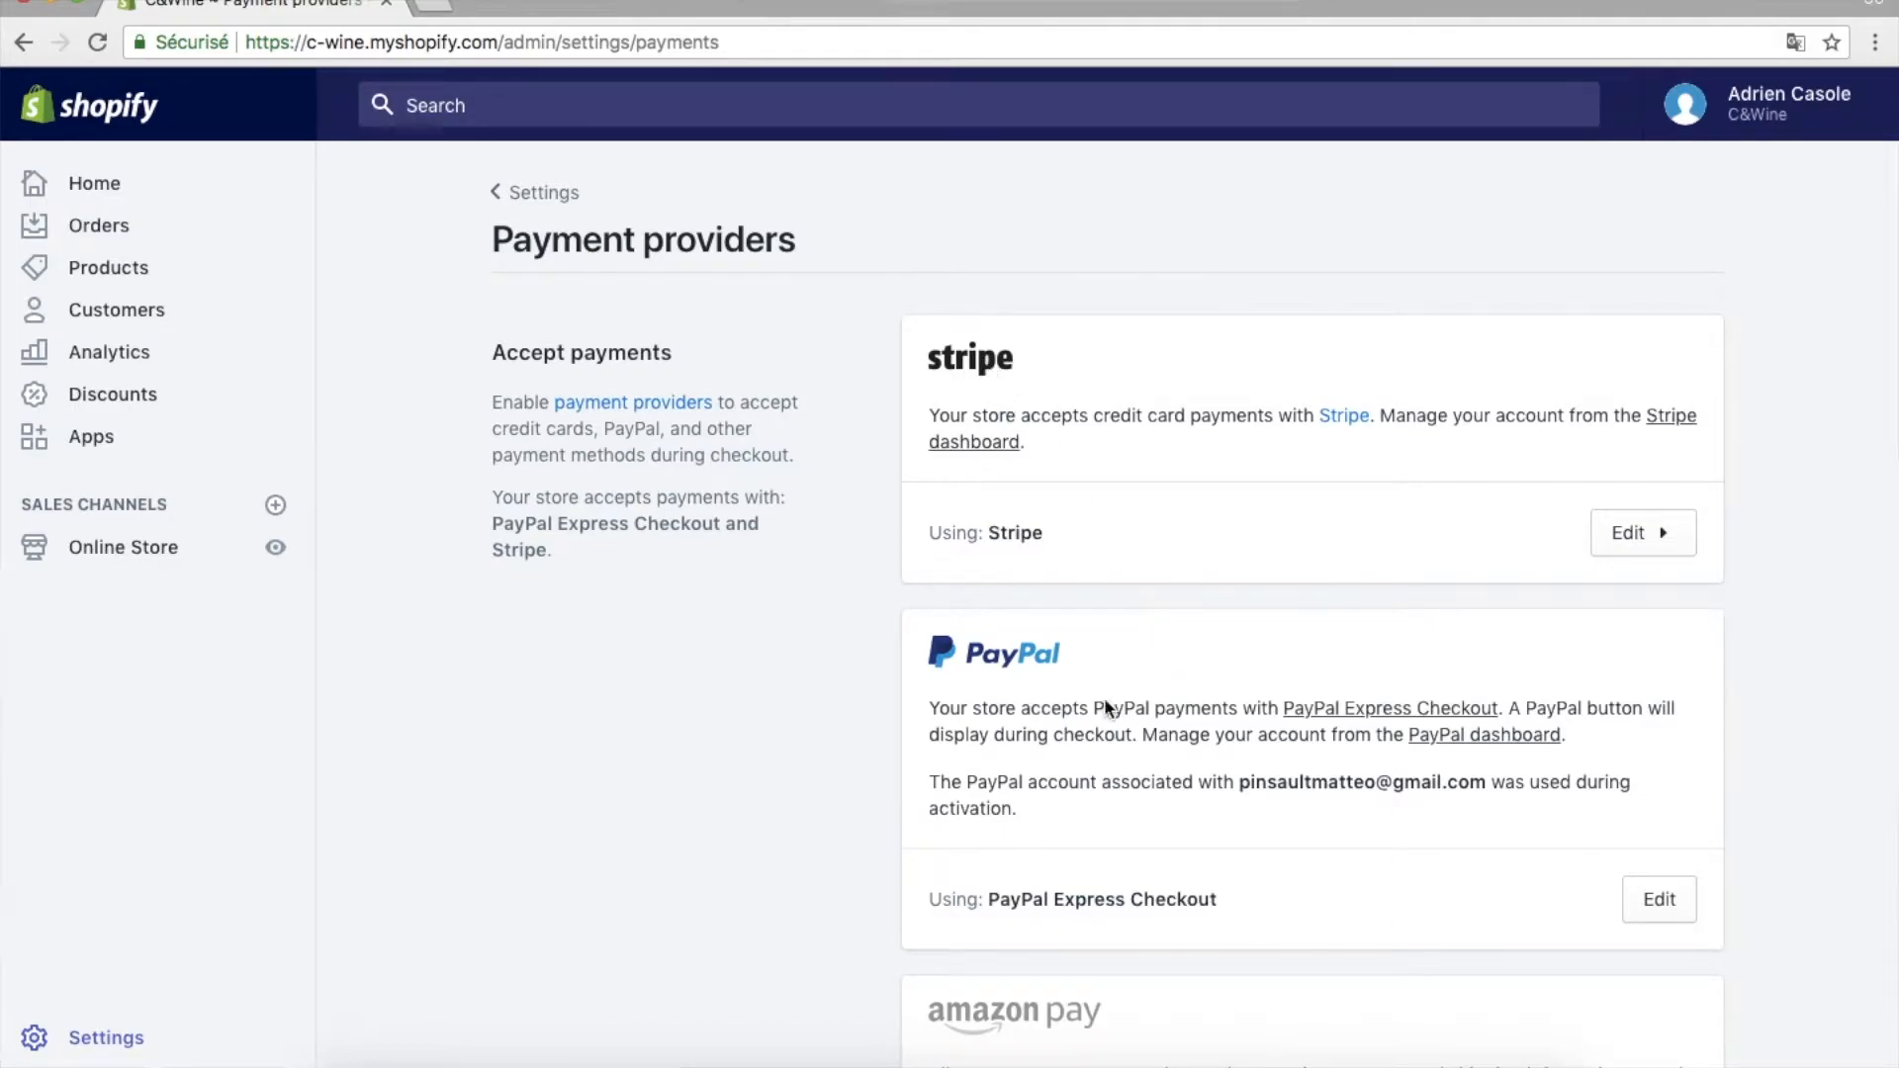
pyautogui.scroll(-3, 1097, 692)
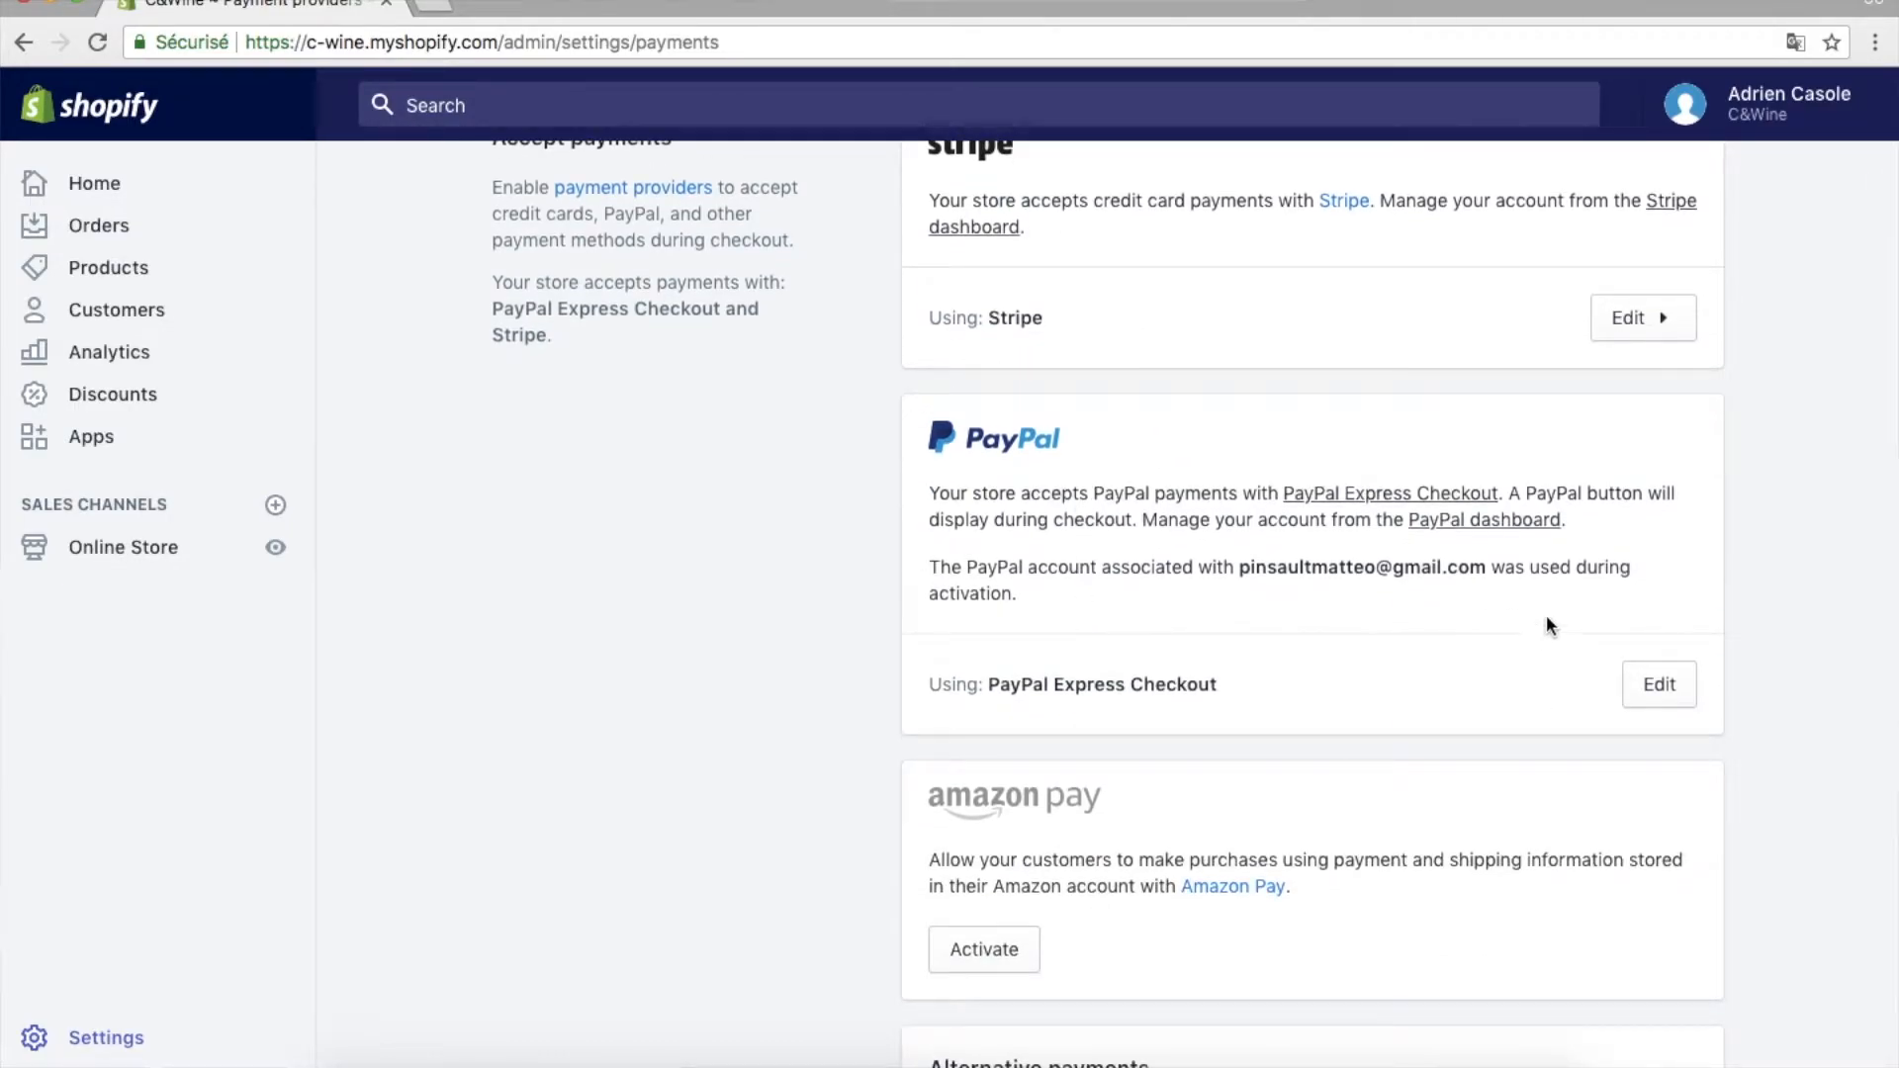
pyautogui.click(1658, 685)
pyautogui.scroll(-3, 1523, 718)
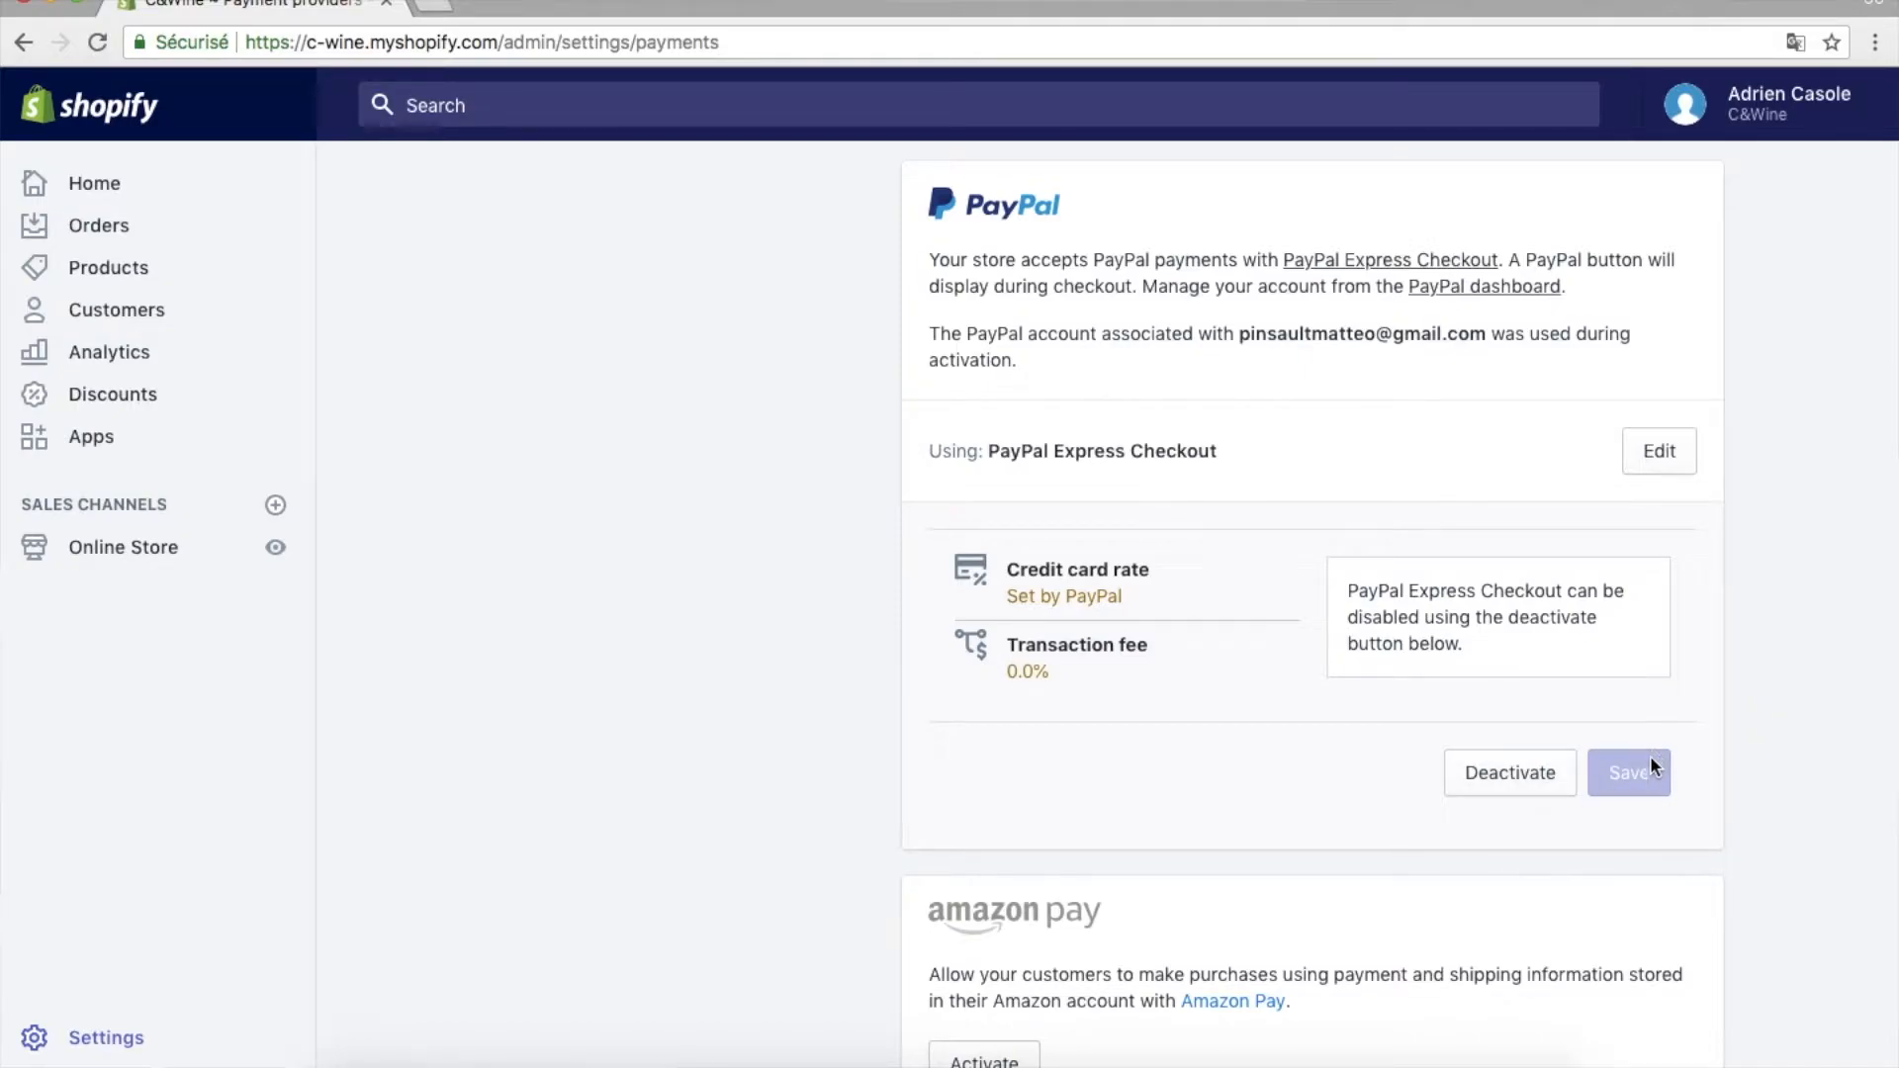
# Step: Expand the Stripe provider details and examine its fees, accepted cards and accelerated checkouts
pyautogui.scroll(5, 1614, 599)
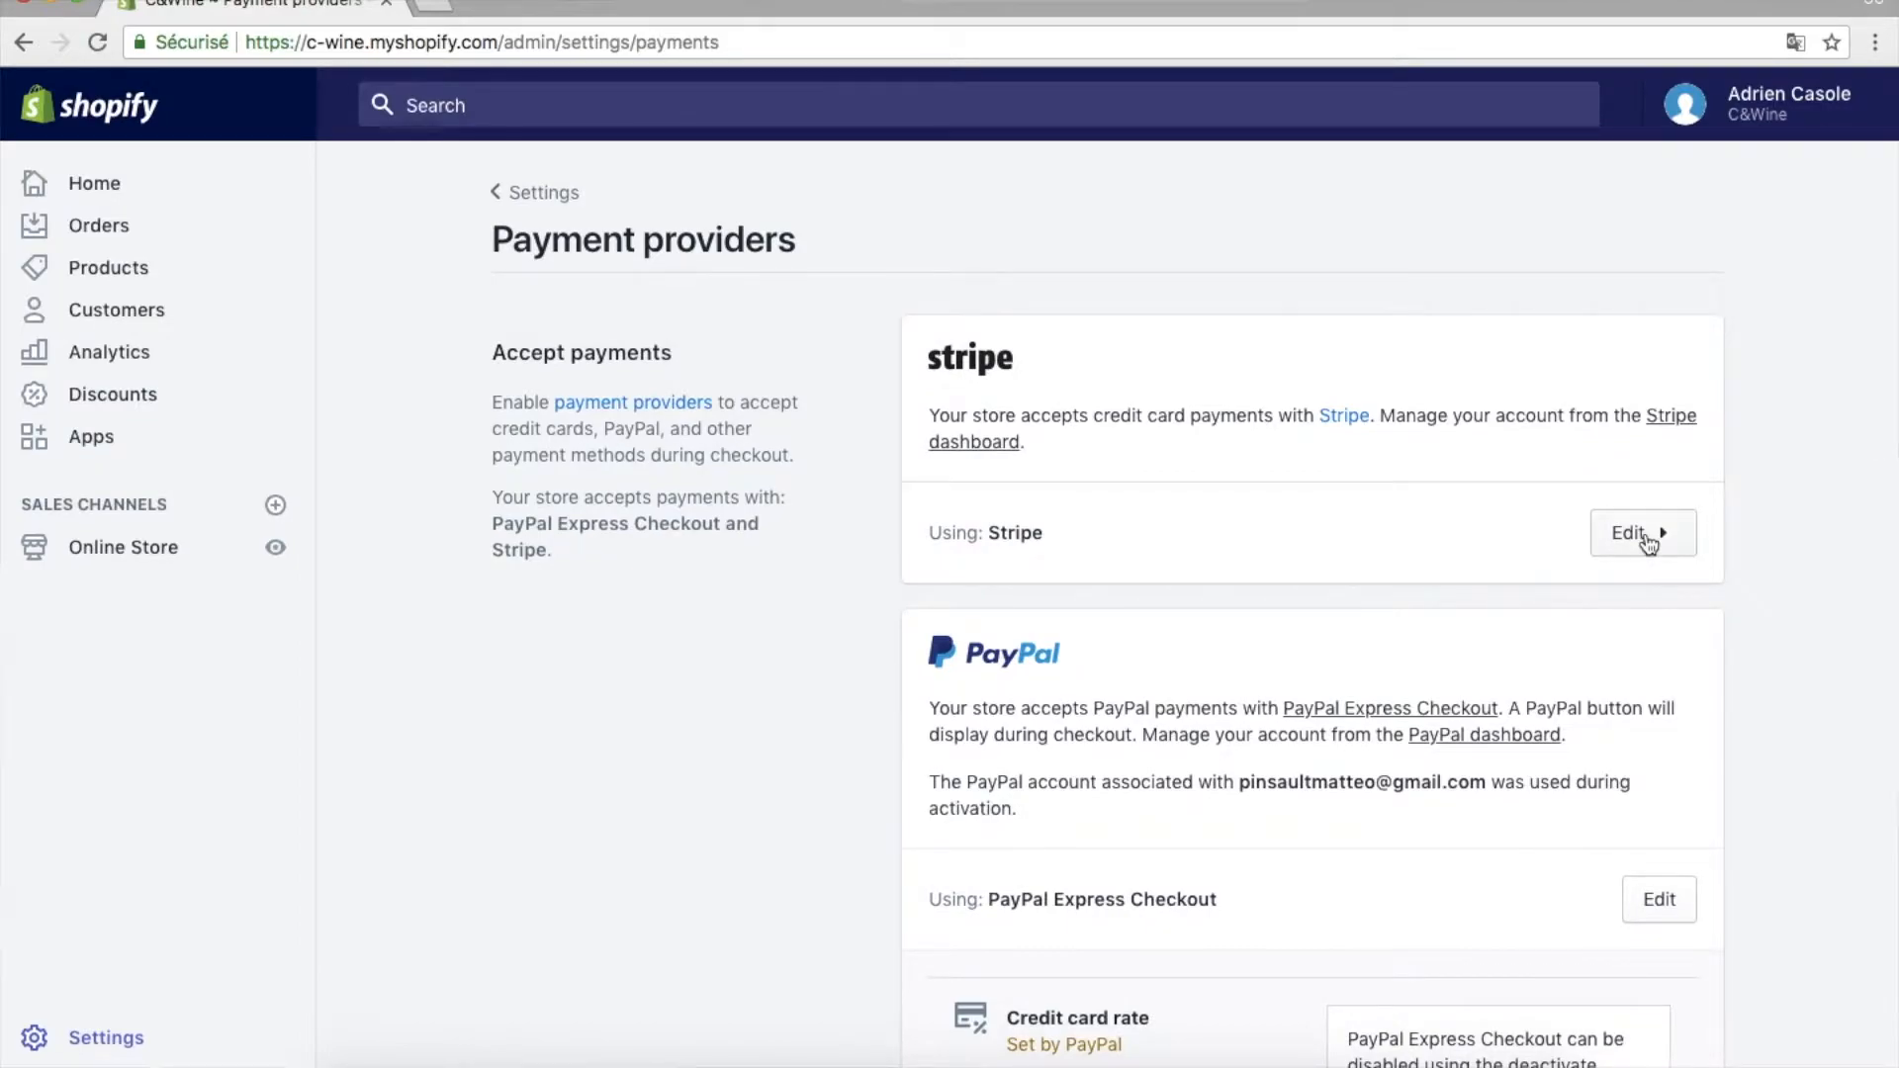
pyautogui.click(1644, 535)
pyautogui.scroll(-3, 1544, 667)
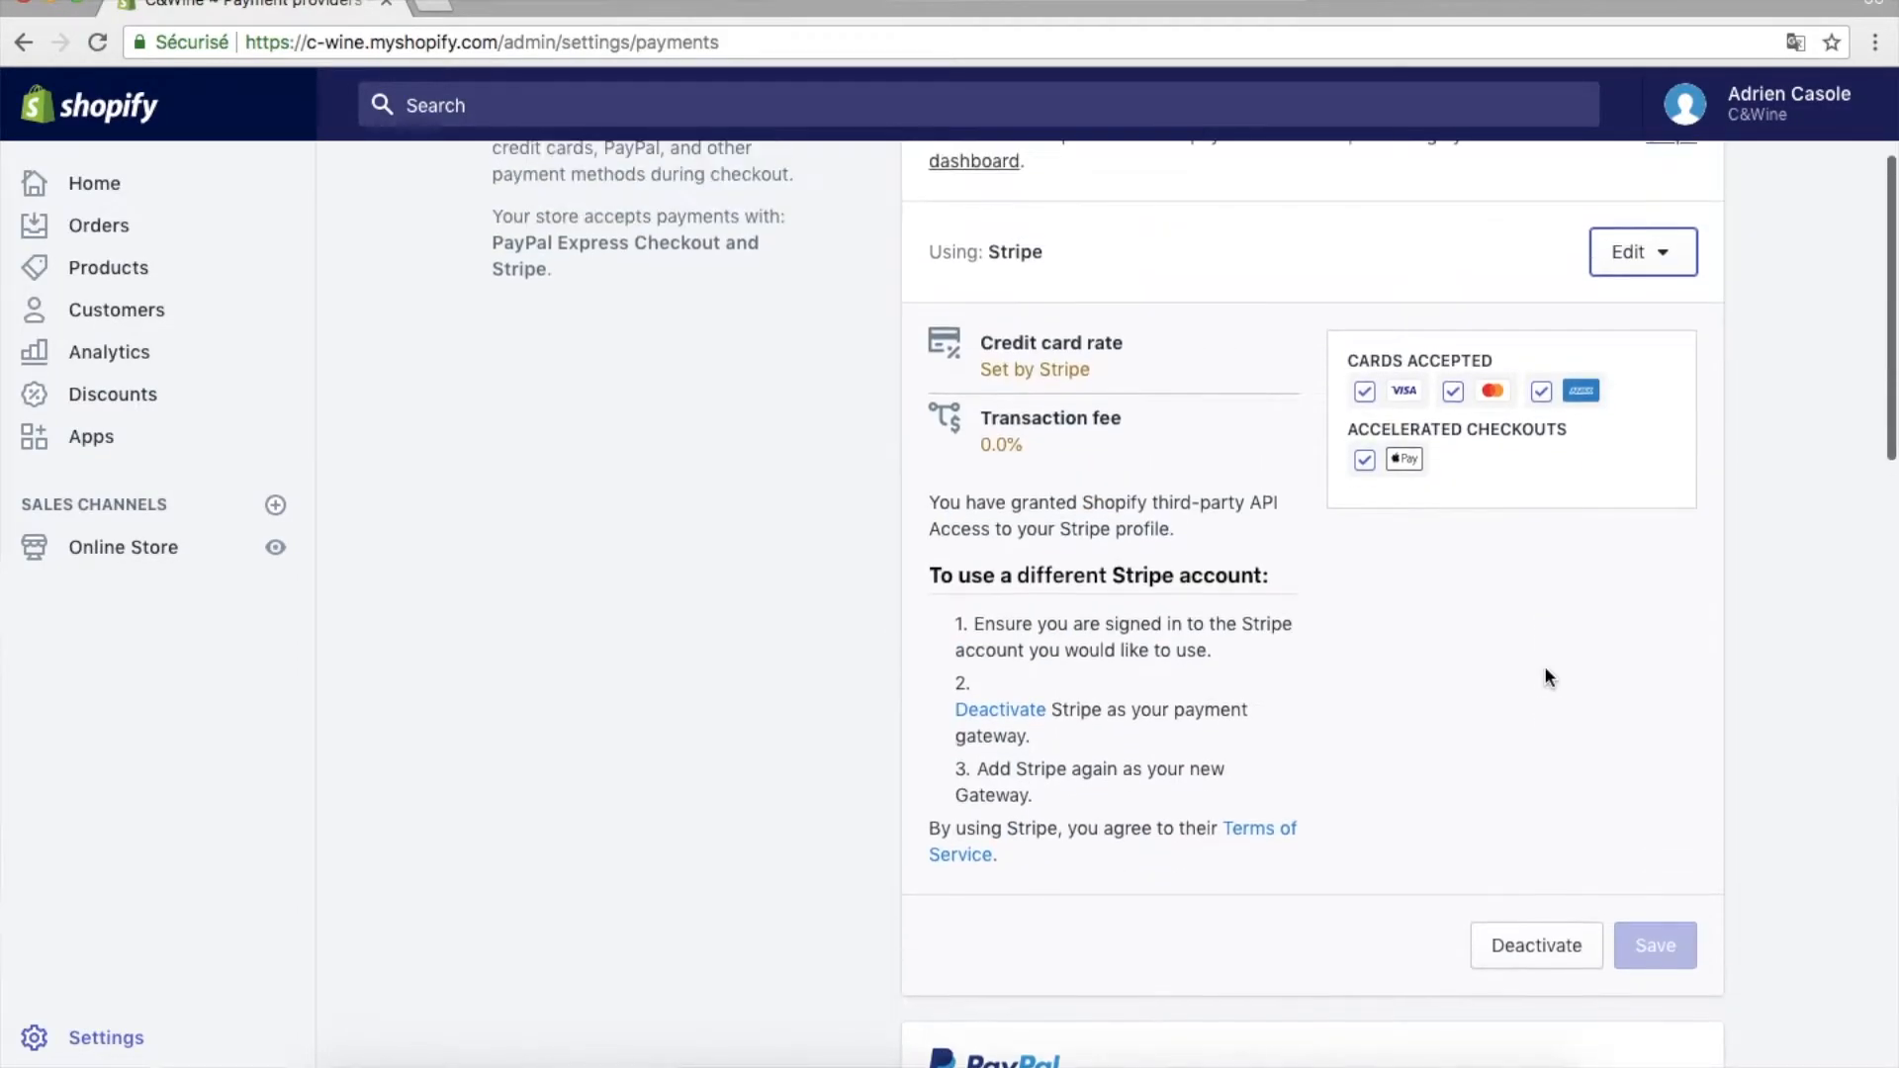
pyautogui.scroll(1, 1325, 577)
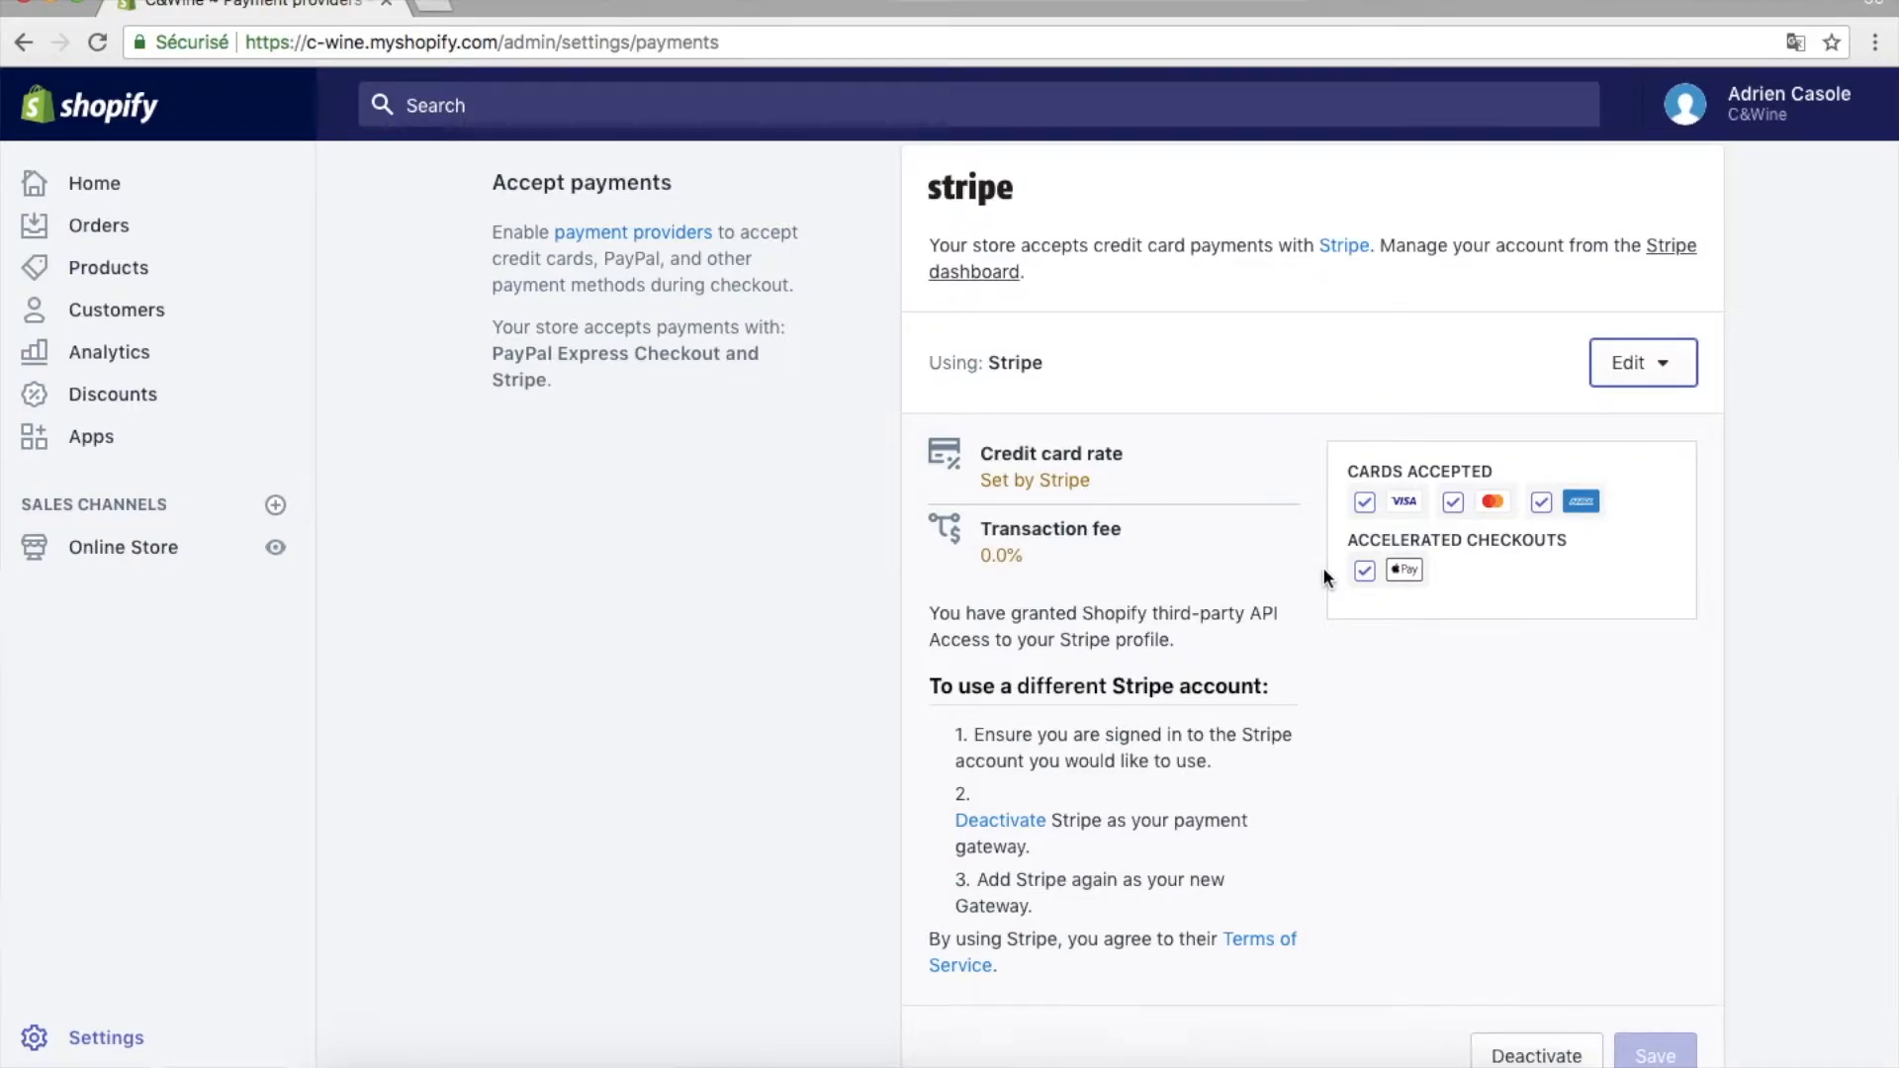
# Step: Examine the Amazon Pay, alternative and manual payment options, including the custom payment choices, and the payment authorization setting
pyautogui.scroll(-10, 1321, 567)
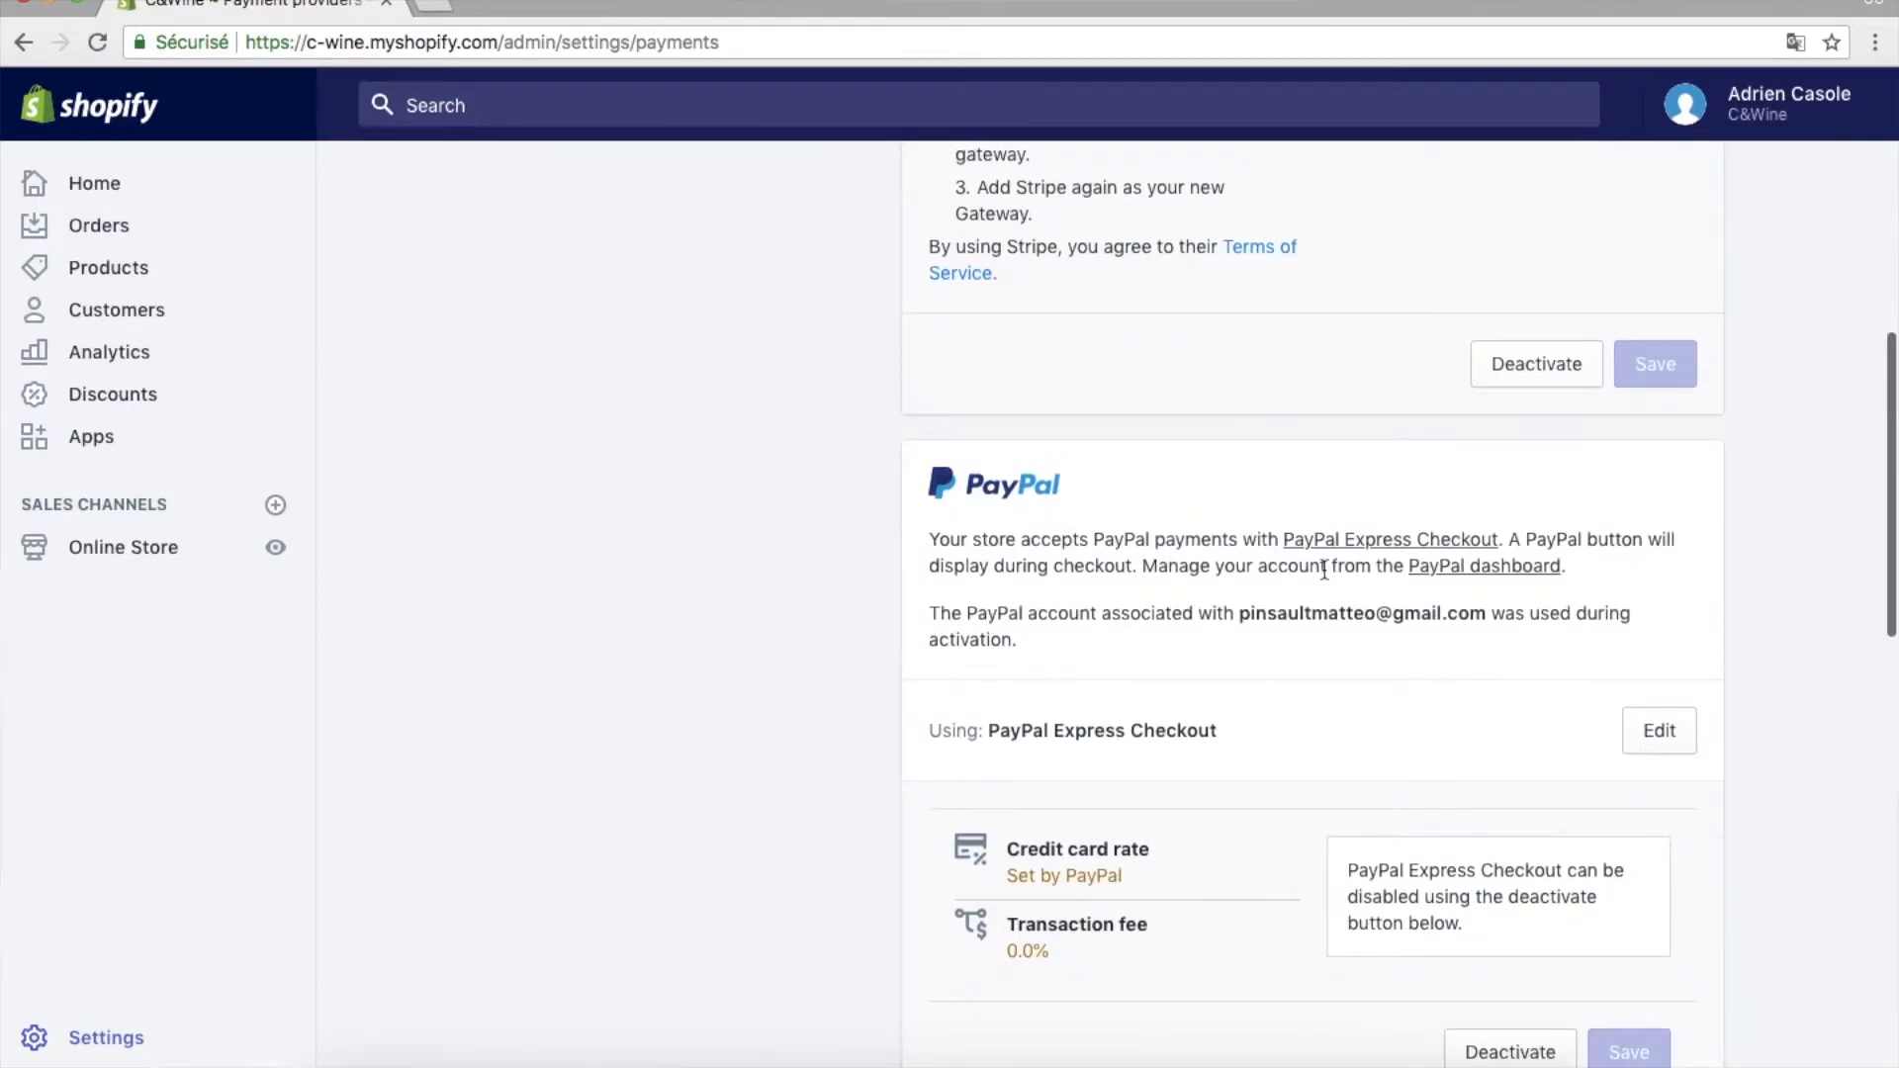
pyautogui.scroll(-5, 1323, 569)
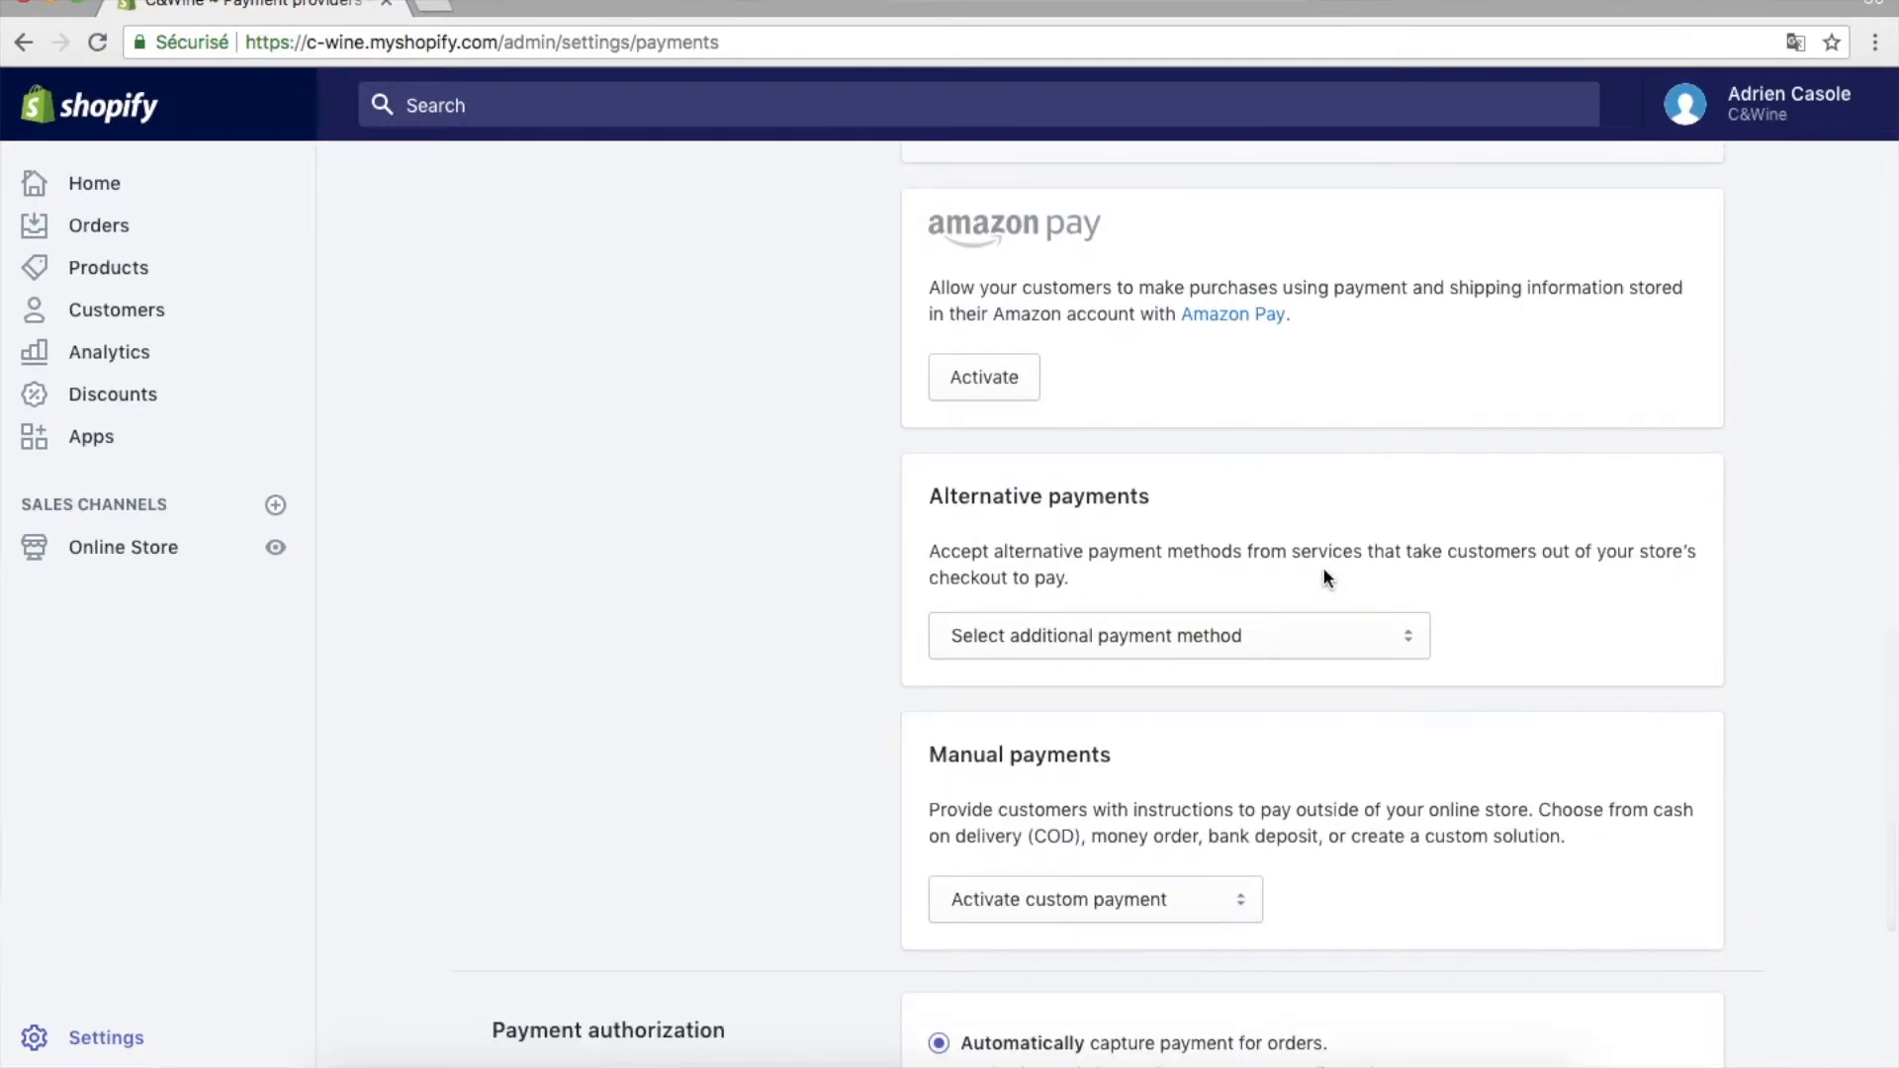
pyautogui.scroll(-1, 1326, 577)
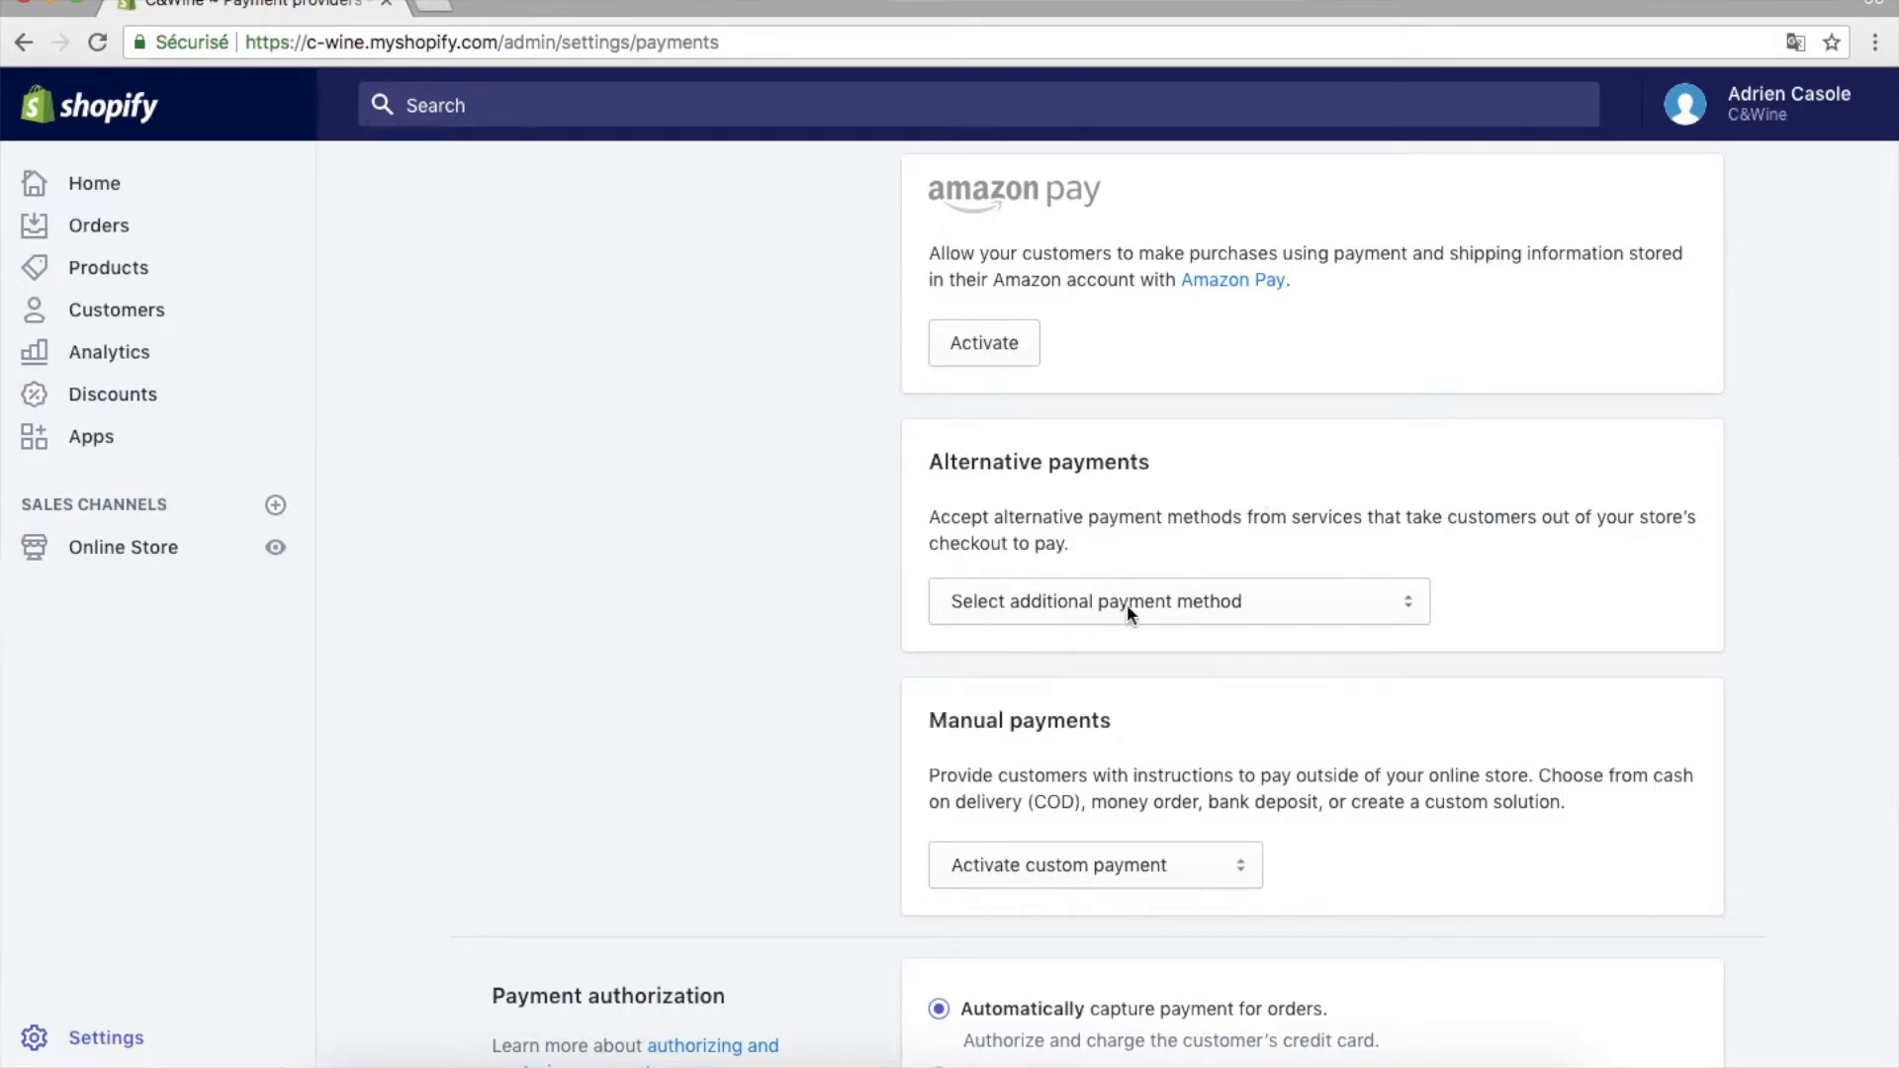
pyautogui.click(1174, 874)
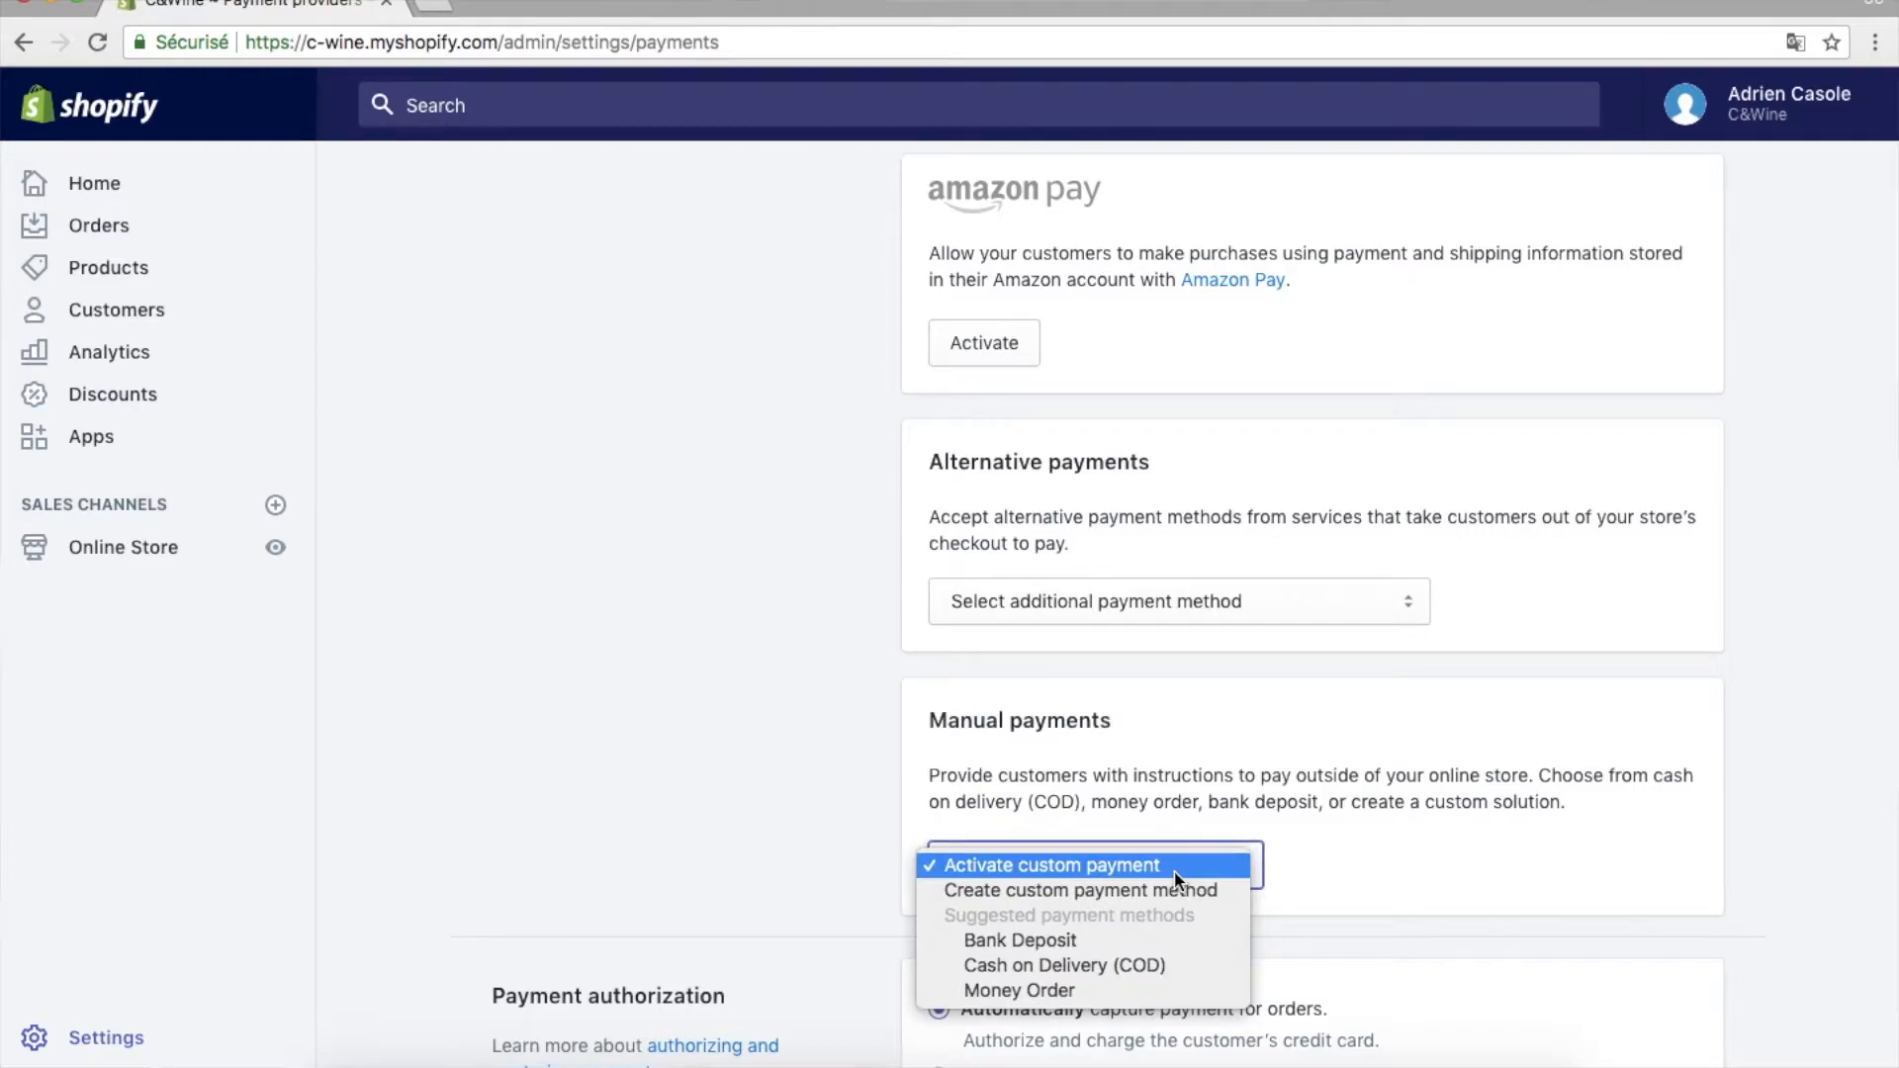
pyautogui.click(1173, 870)
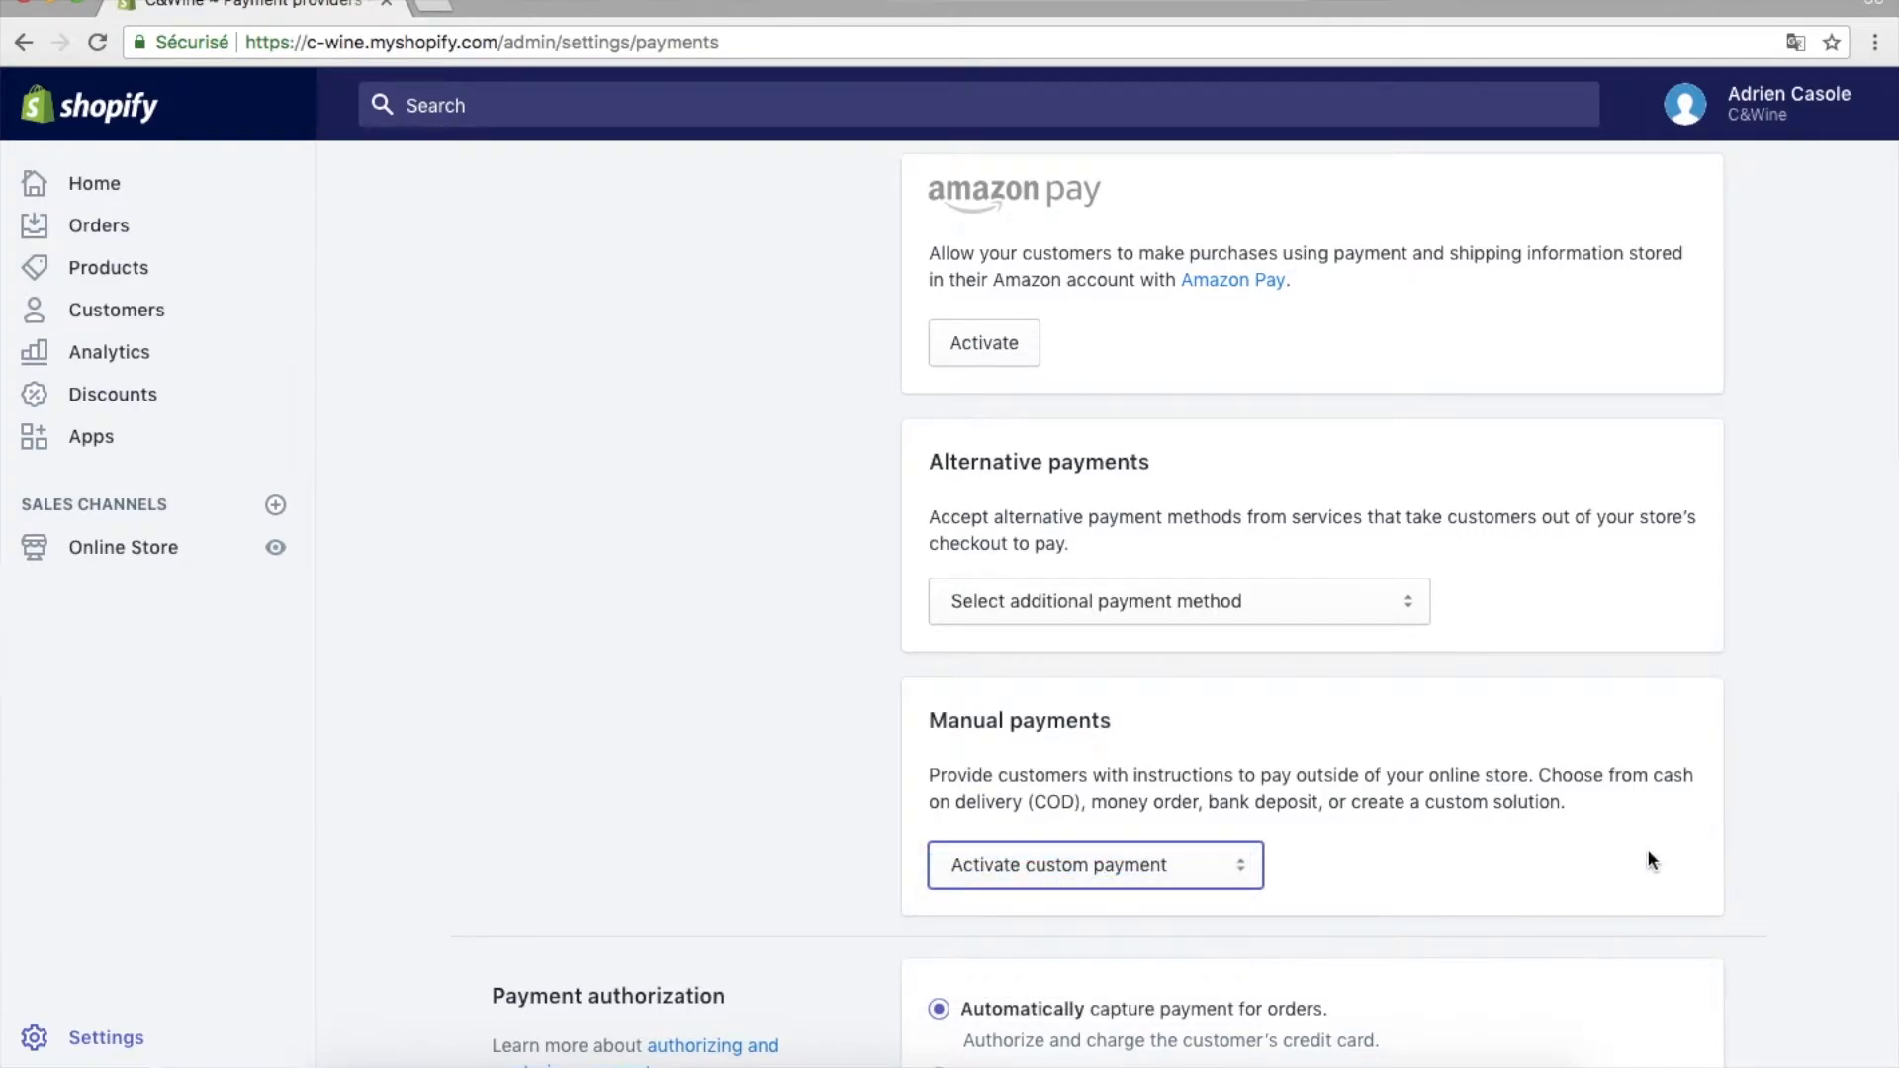
pyautogui.scroll(-4, 1646, 848)
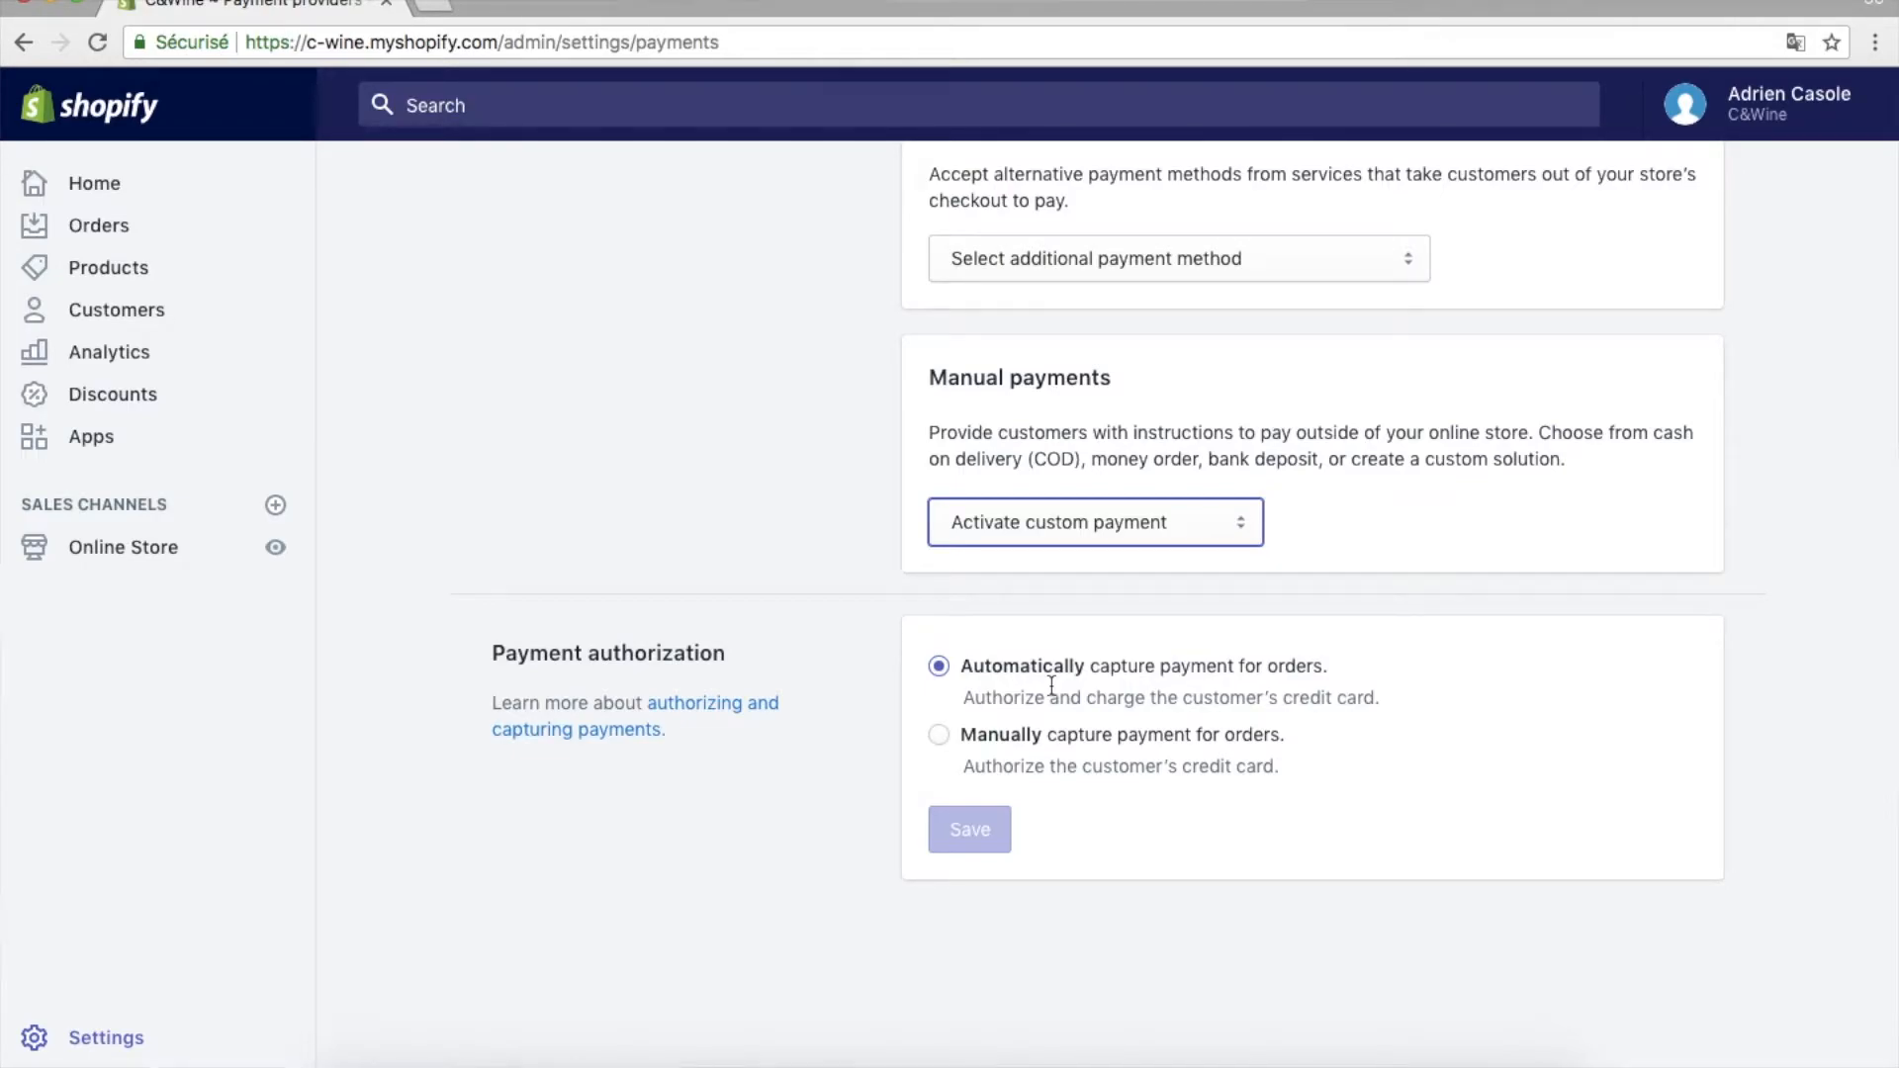
# Step: Open the Checkout settings and examine the customer accounts and customer contact options
pyautogui.scroll(15, 926, 626)
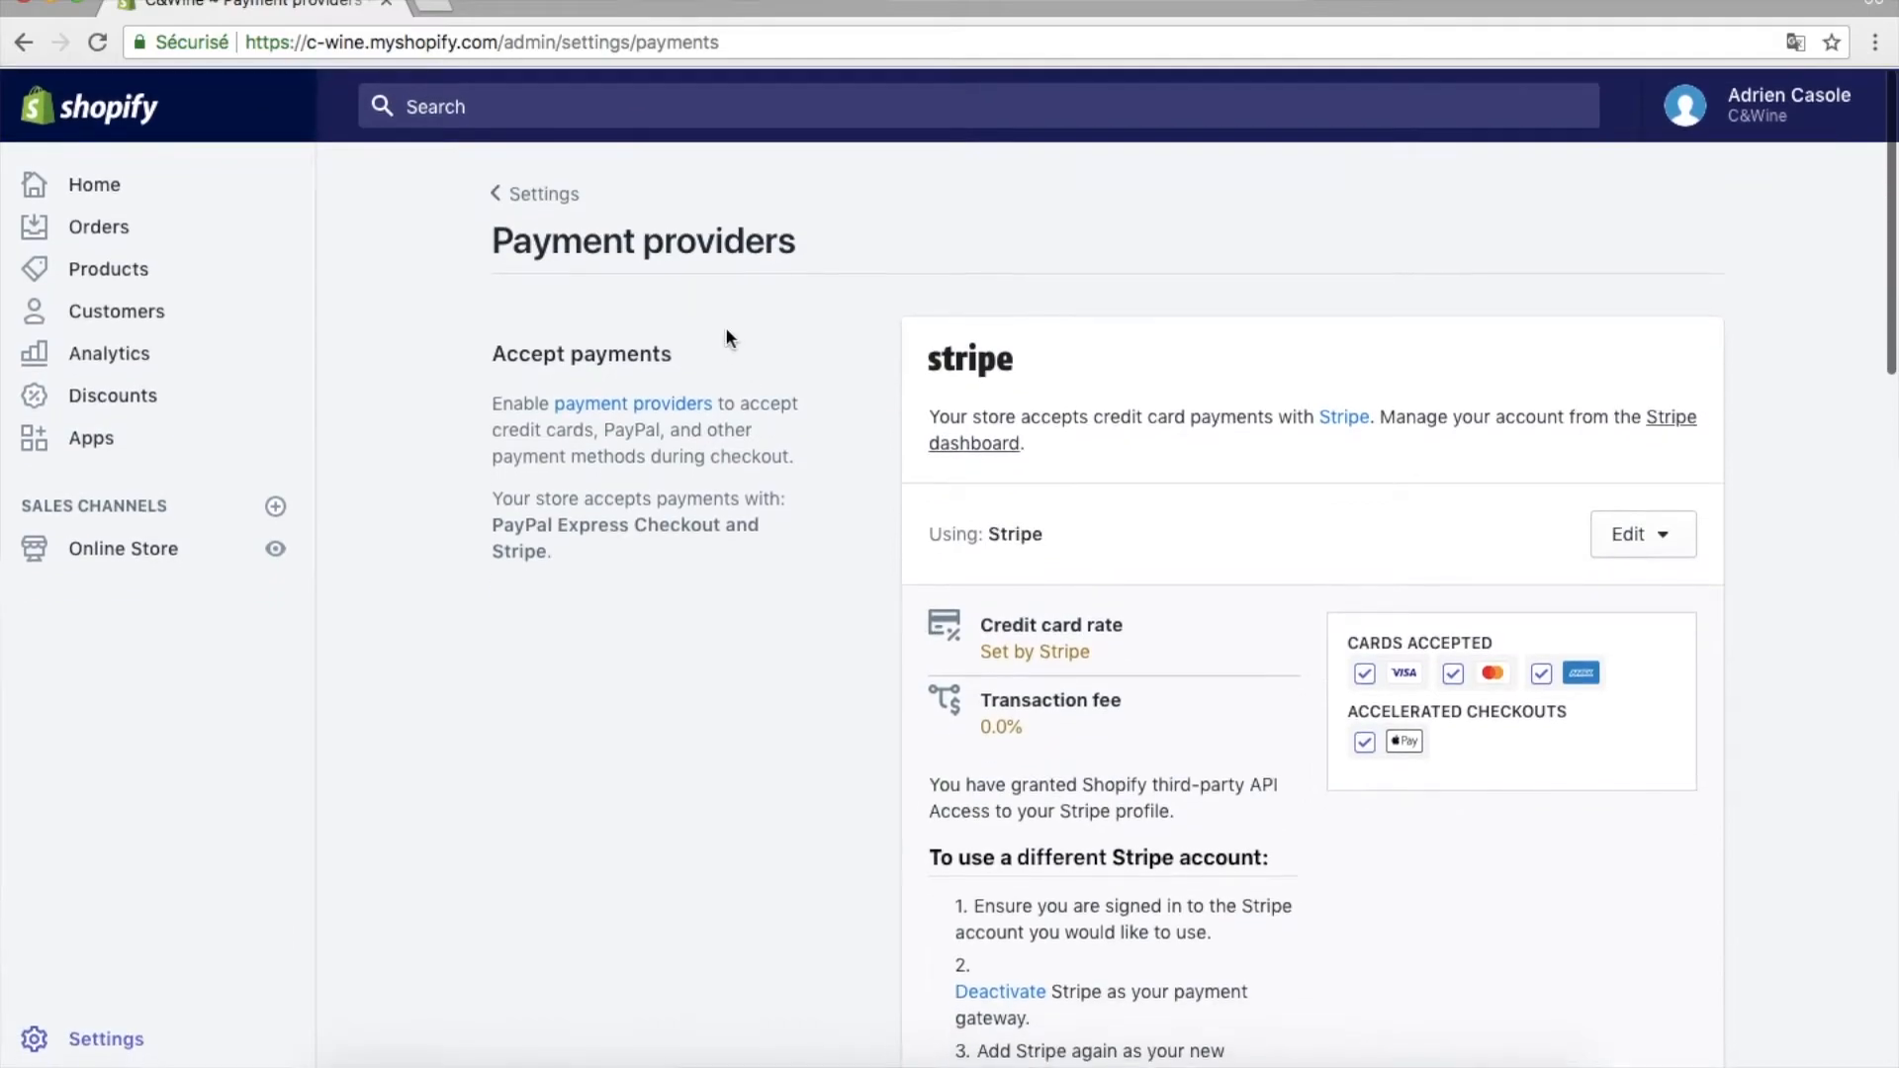
pyautogui.click(515, 198)
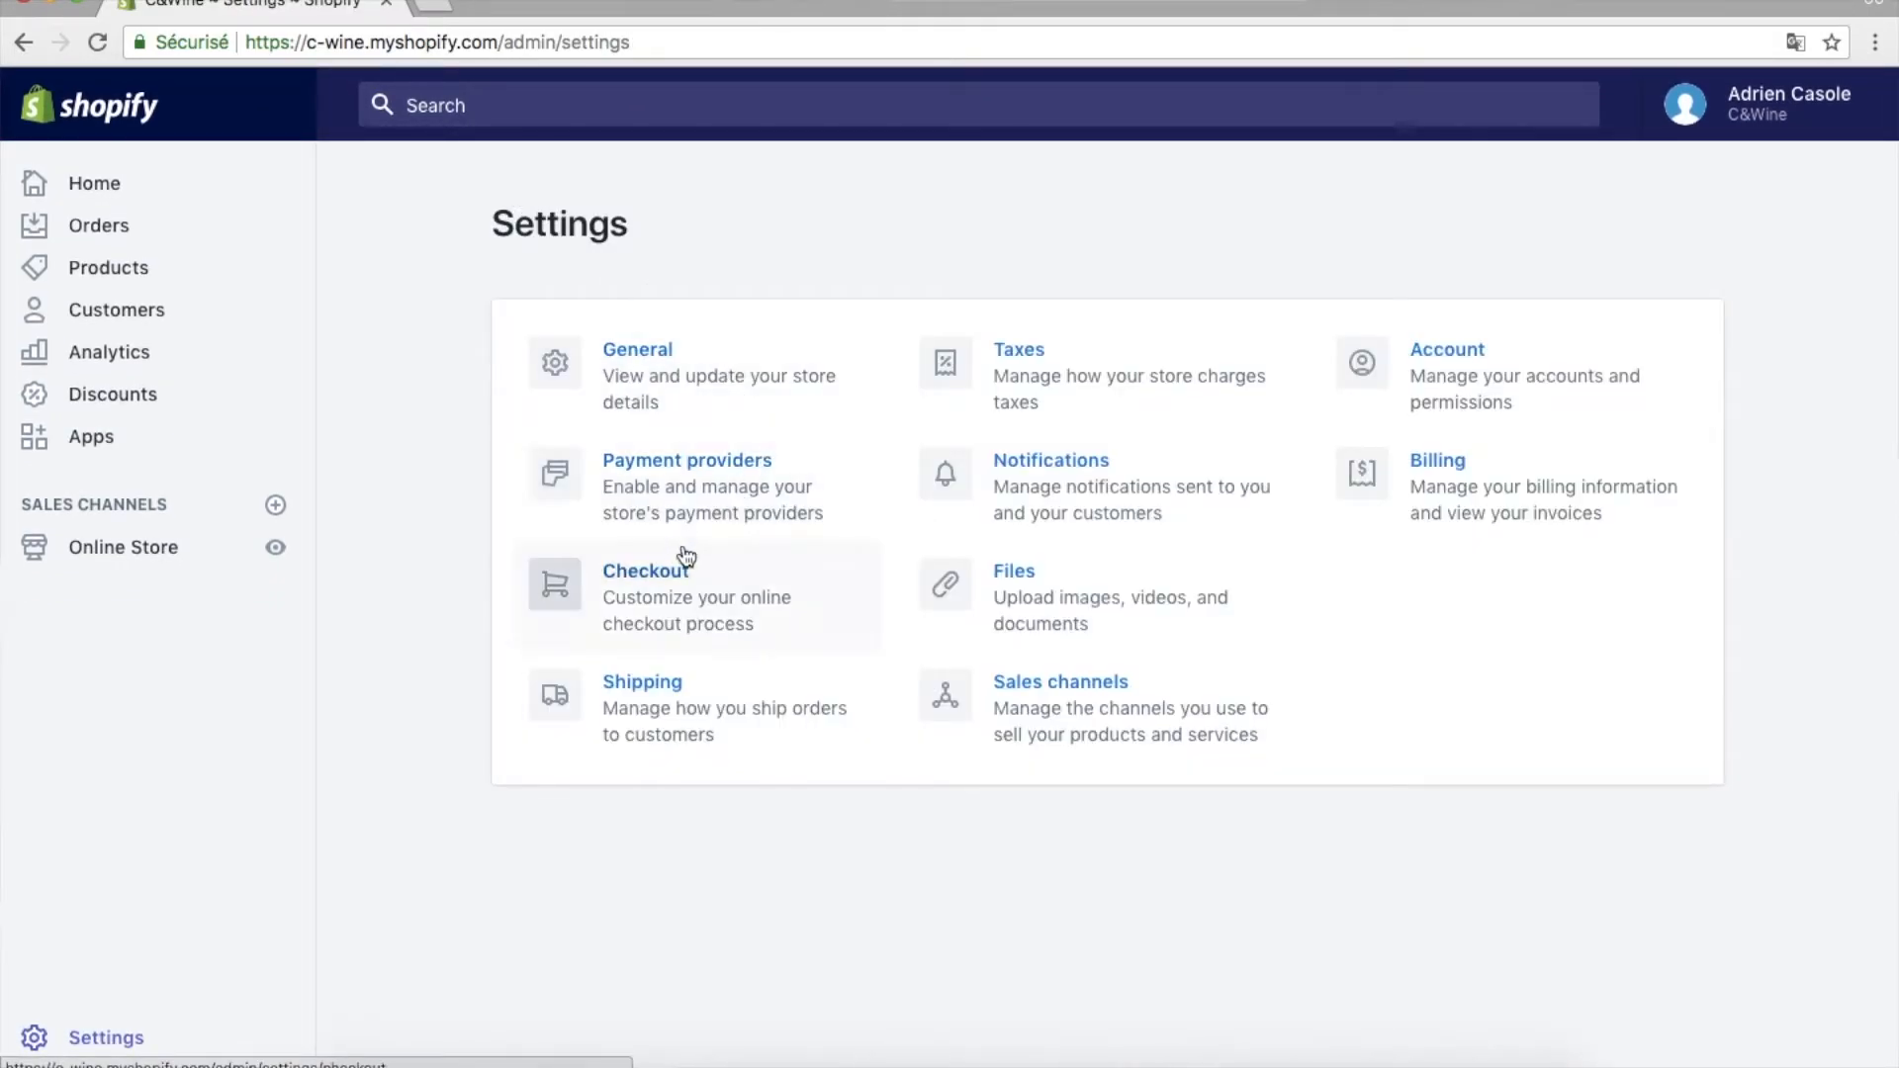
pyautogui.click(665, 575)
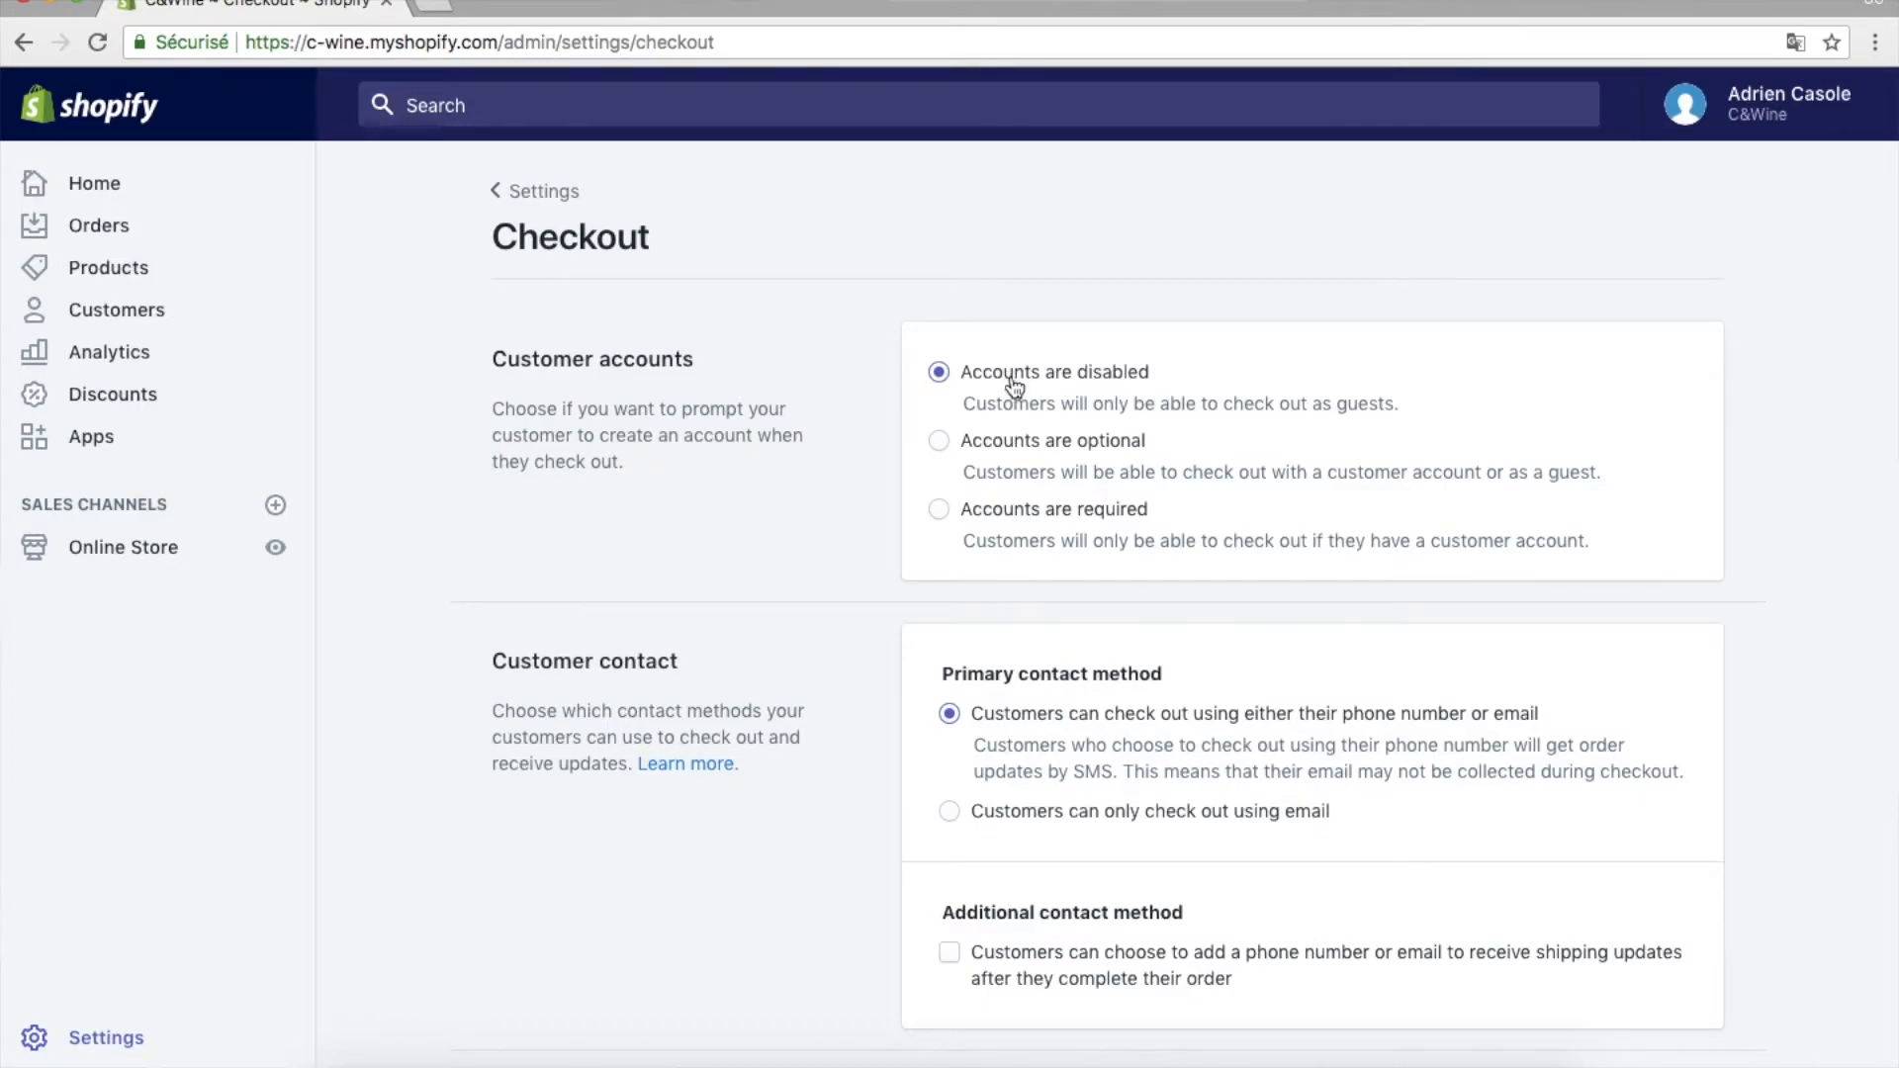
pyautogui.scroll(-3, 1013, 385)
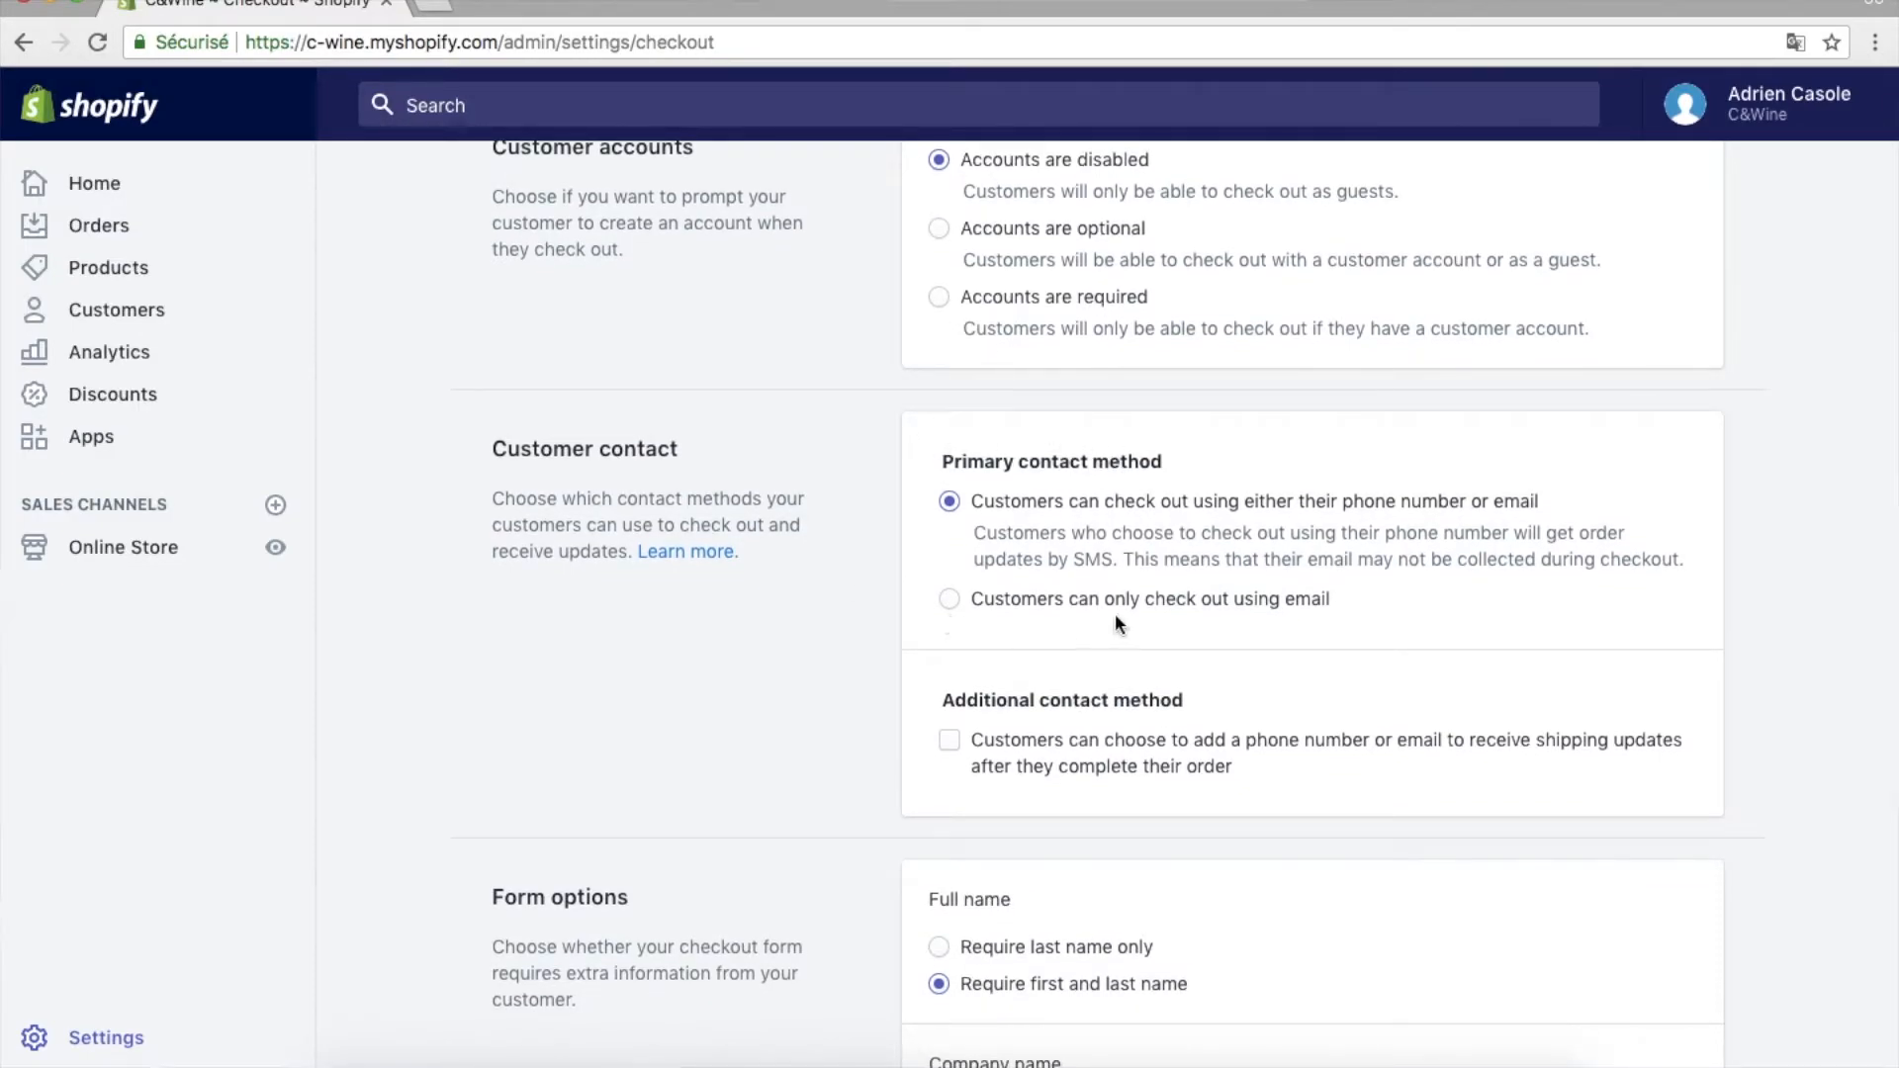
pyautogui.scroll(-5, 1154, 615)
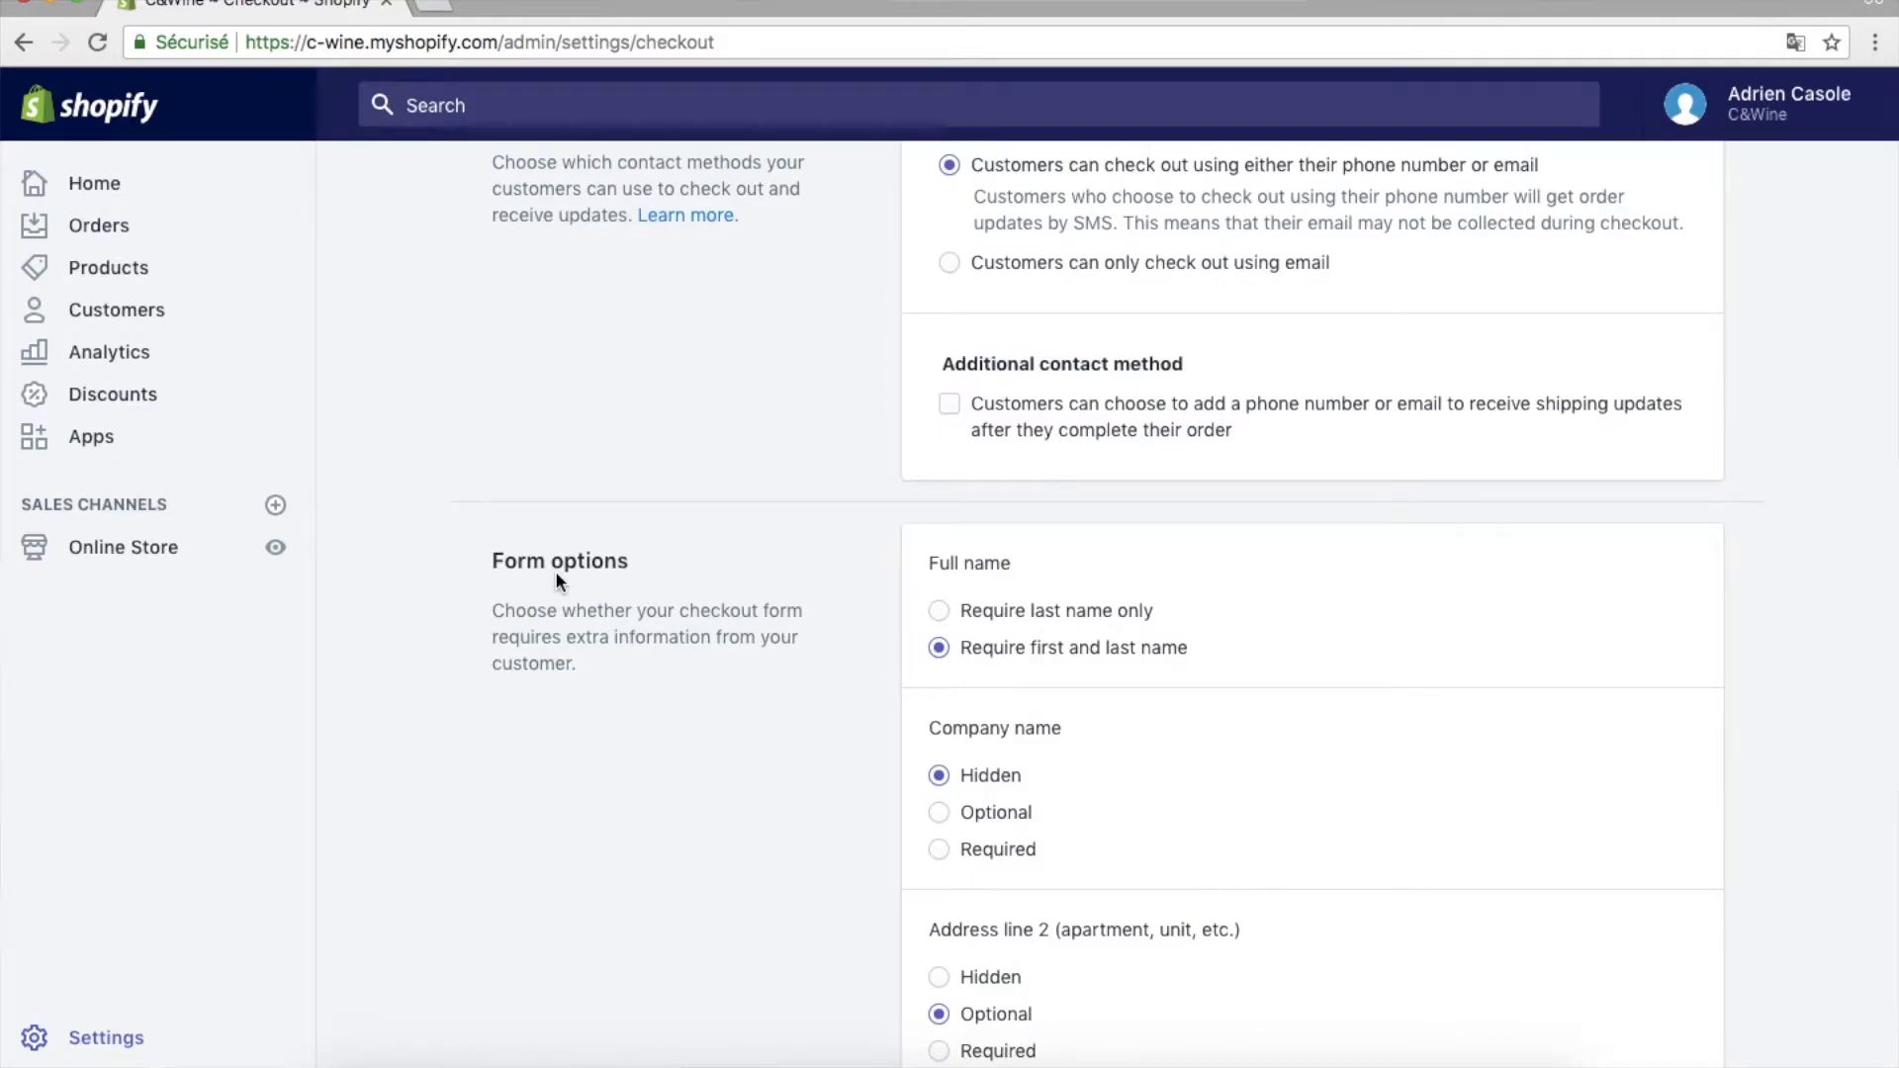
# Step: Review the checkout form options and set the shipping address phone number to Optional
pyautogui.scroll(-2, 556, 574)
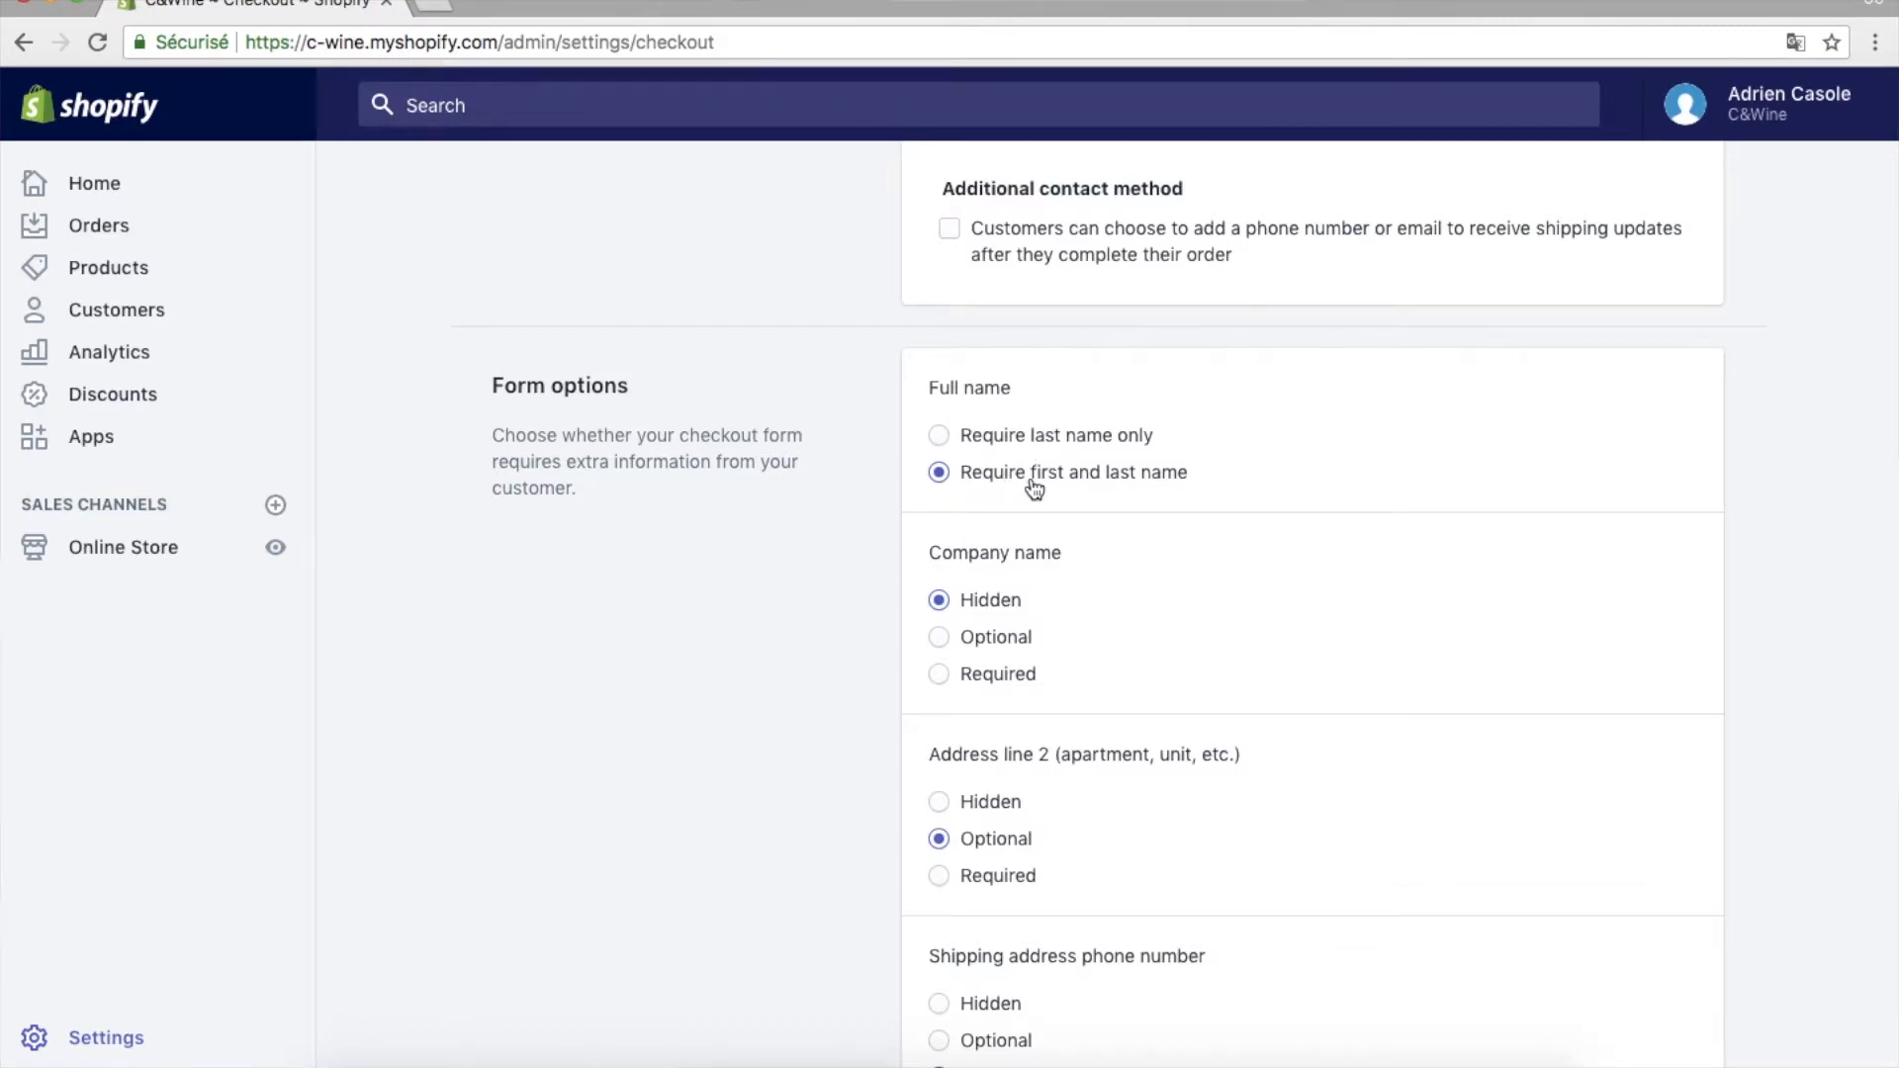
pyautogui.scroll(-2, 1034, 486)
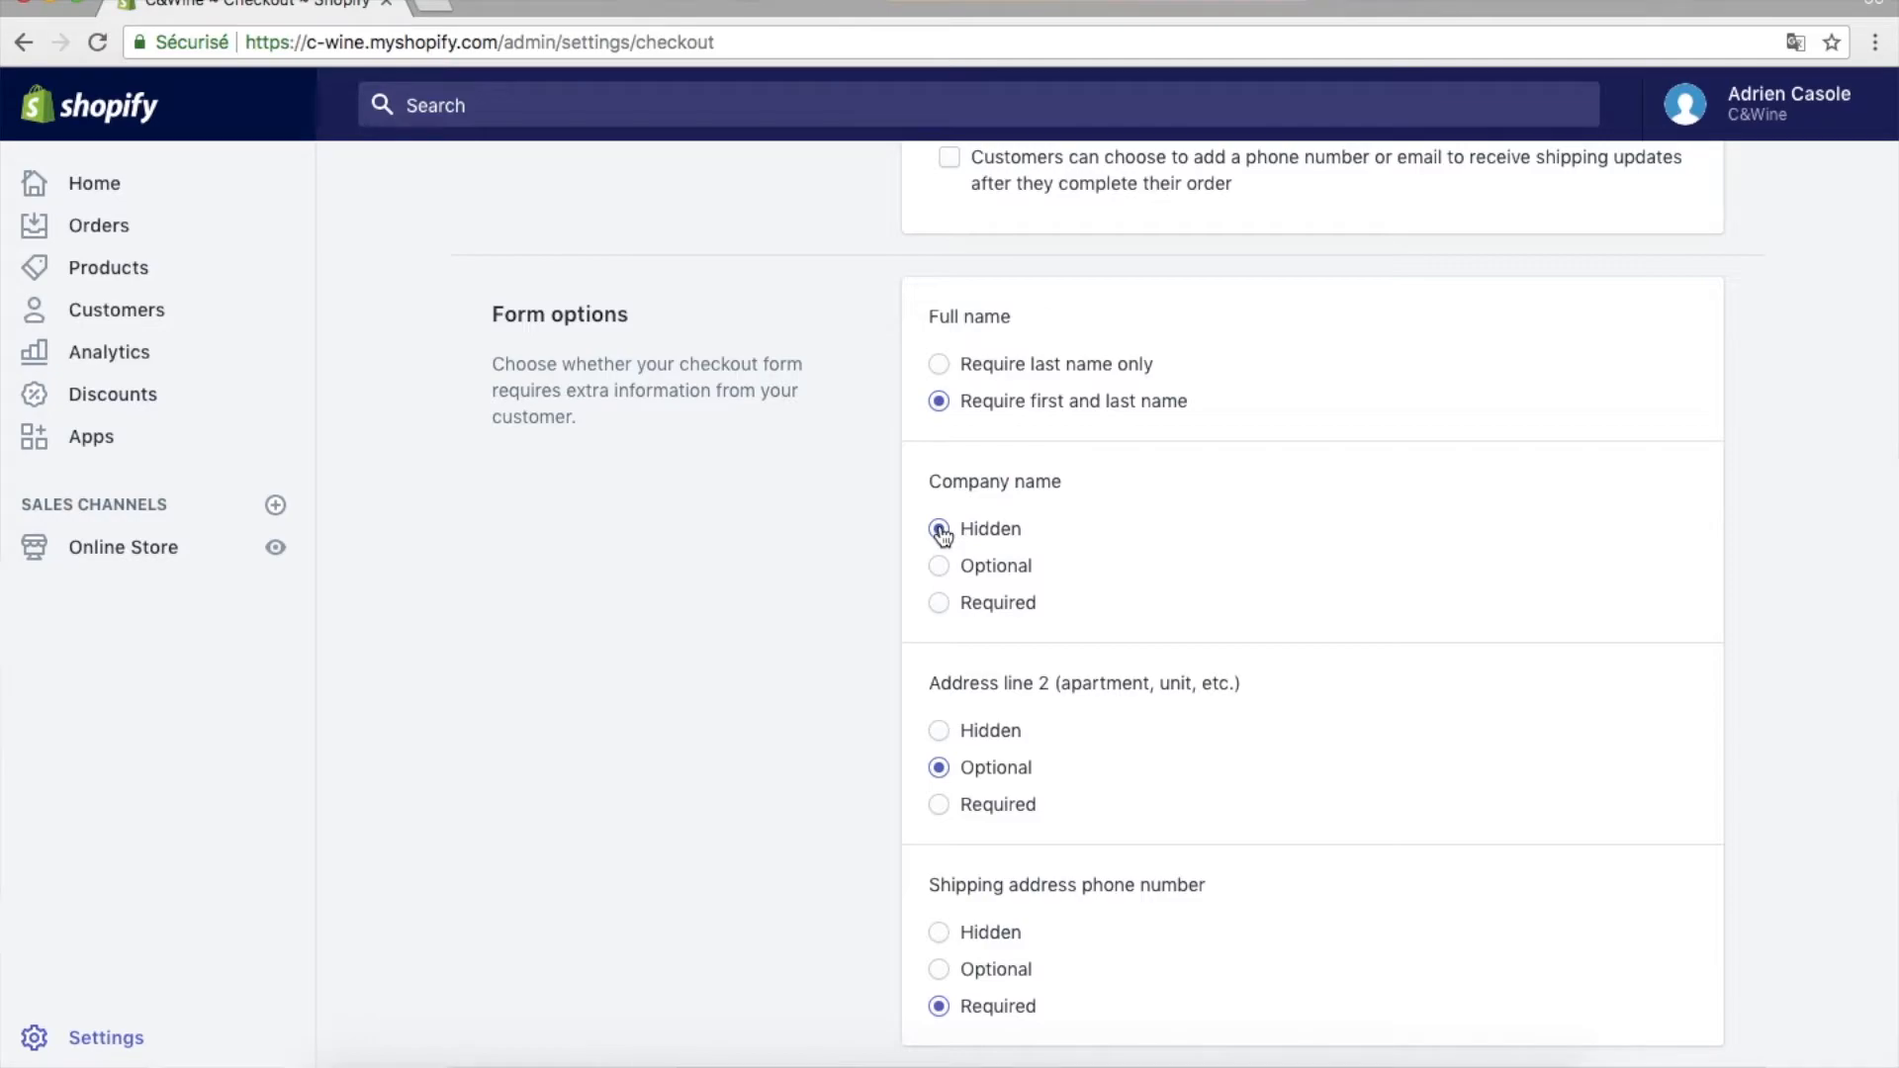
pyautogui.scroll(-3, 969, 658)
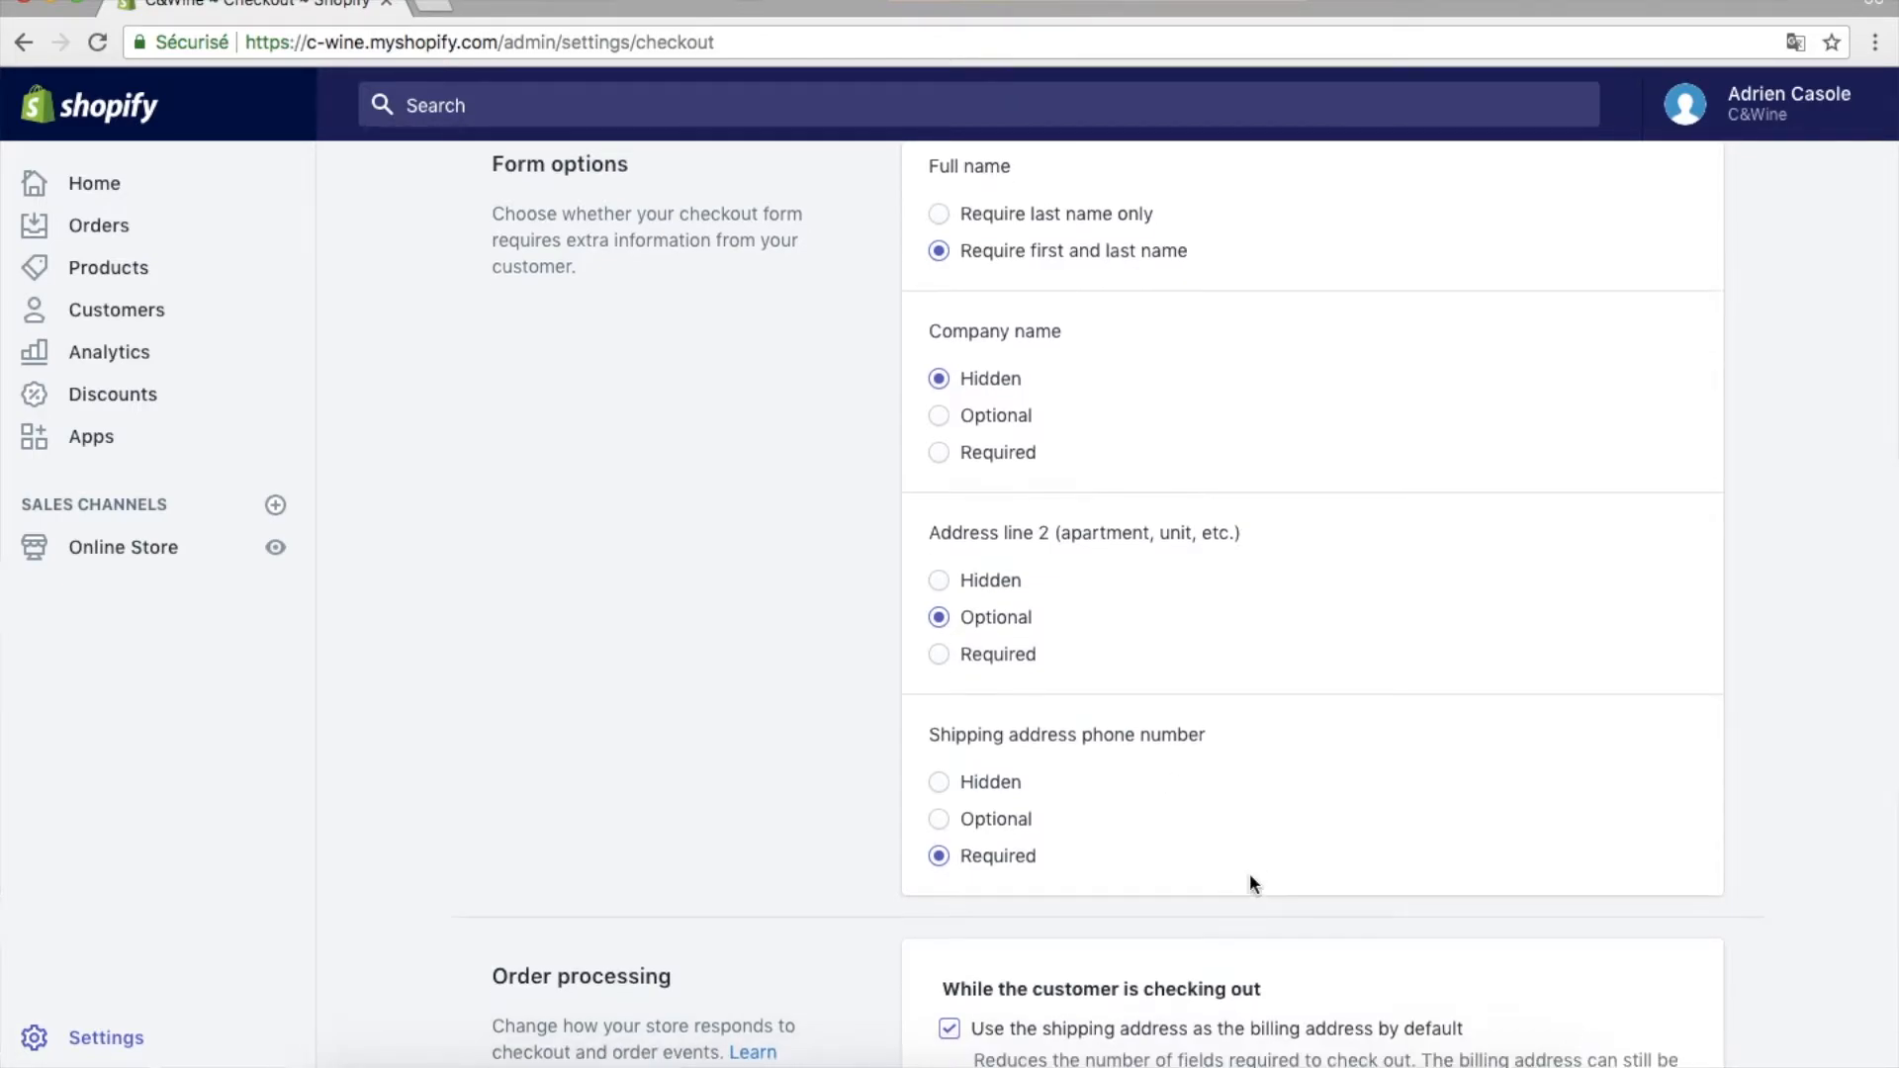
pyautogui.scroll(-1, 1249, 872)
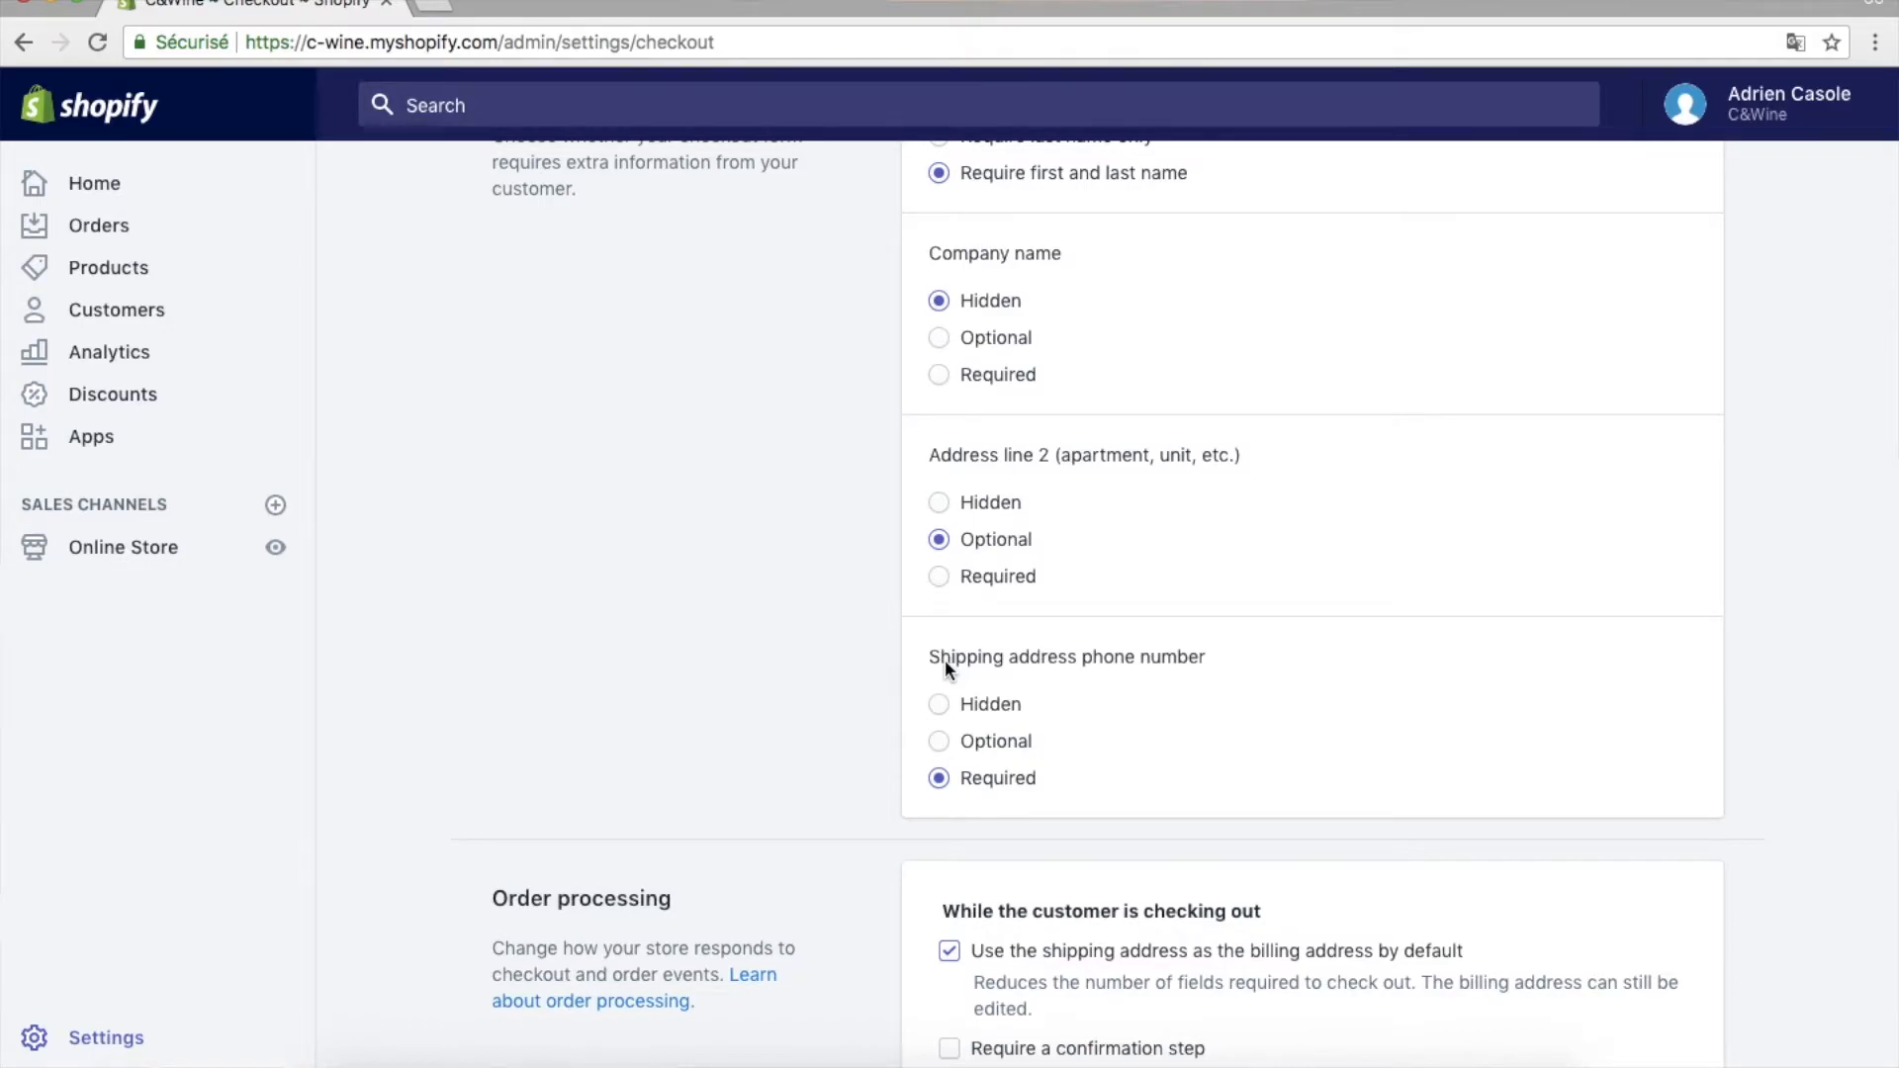
pyautogui.click(944, 742)
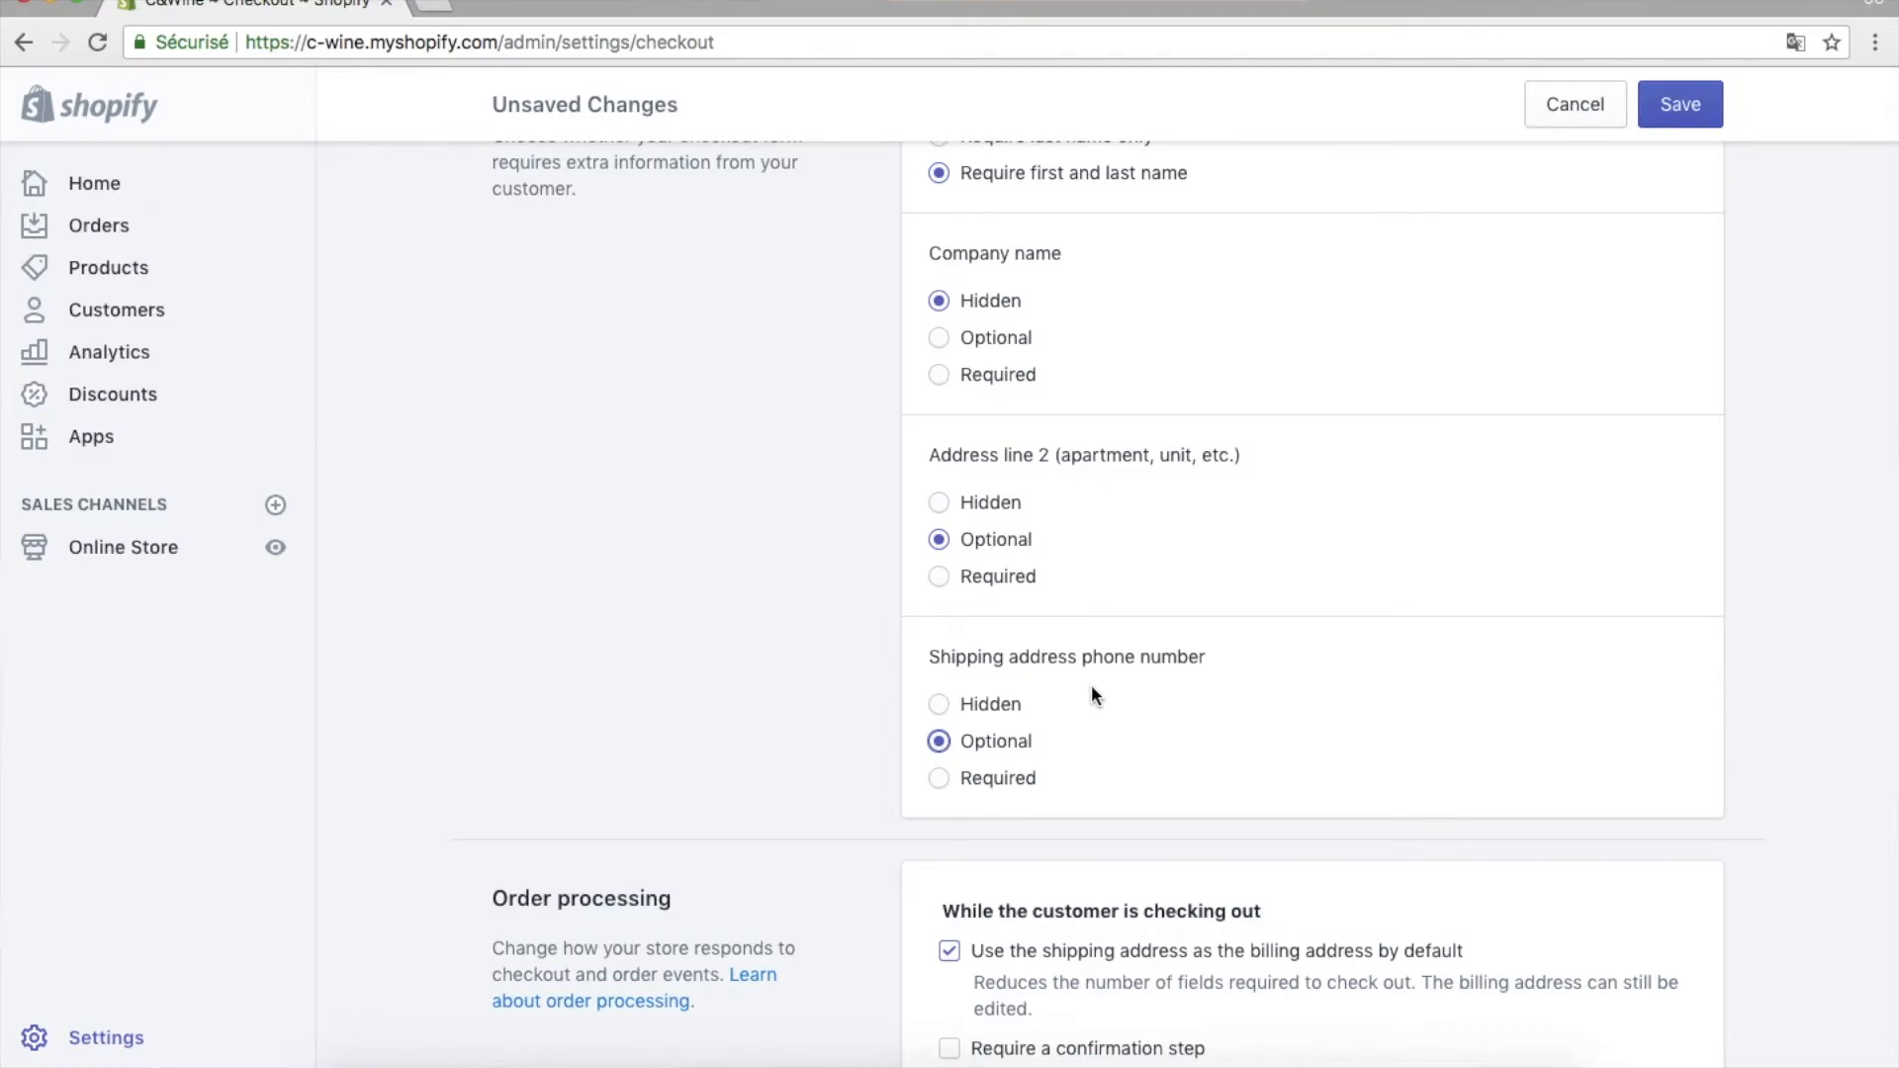
# Step: Examine the order processing options, including the extra choices for automatic fulfillment, and keep paid orders from being fulfilled automatically
pyautogui.scroll(-3, 1090, 684)
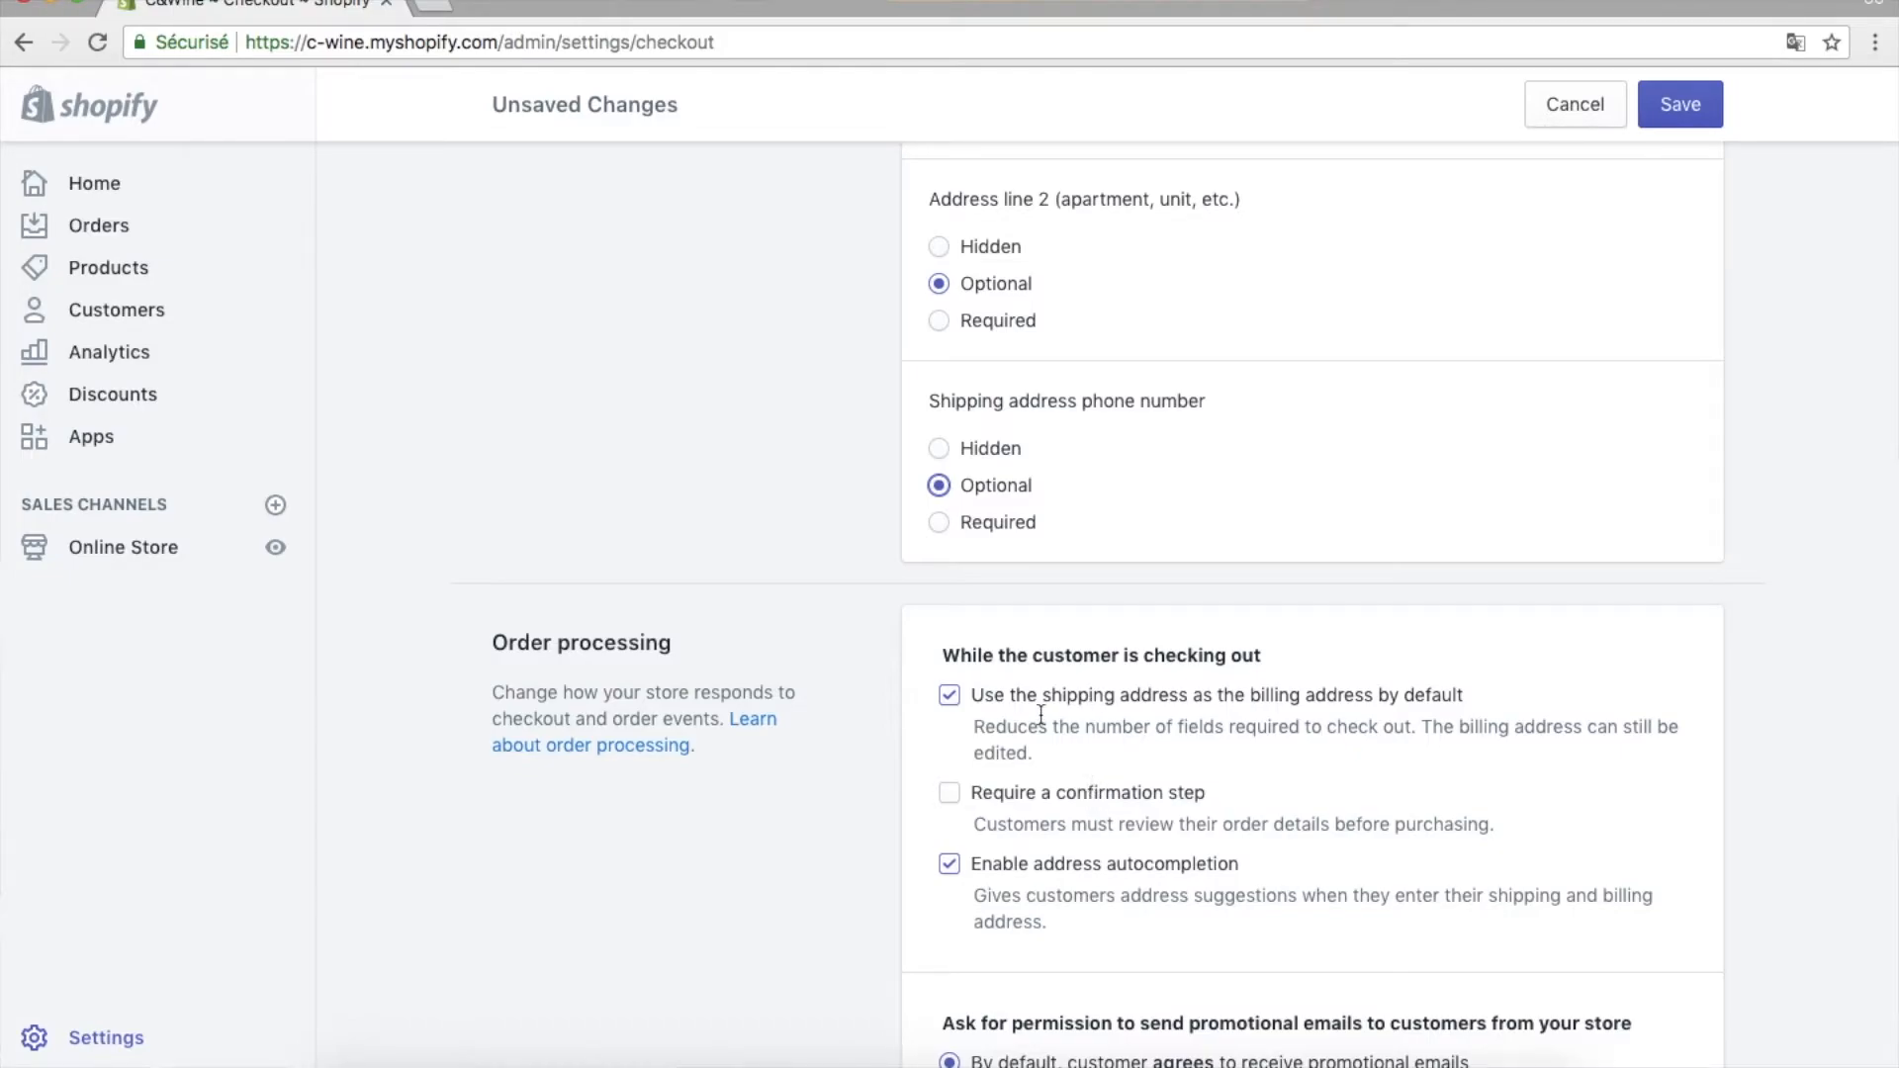
pyautogui.scroll(-3, 1043, 712)
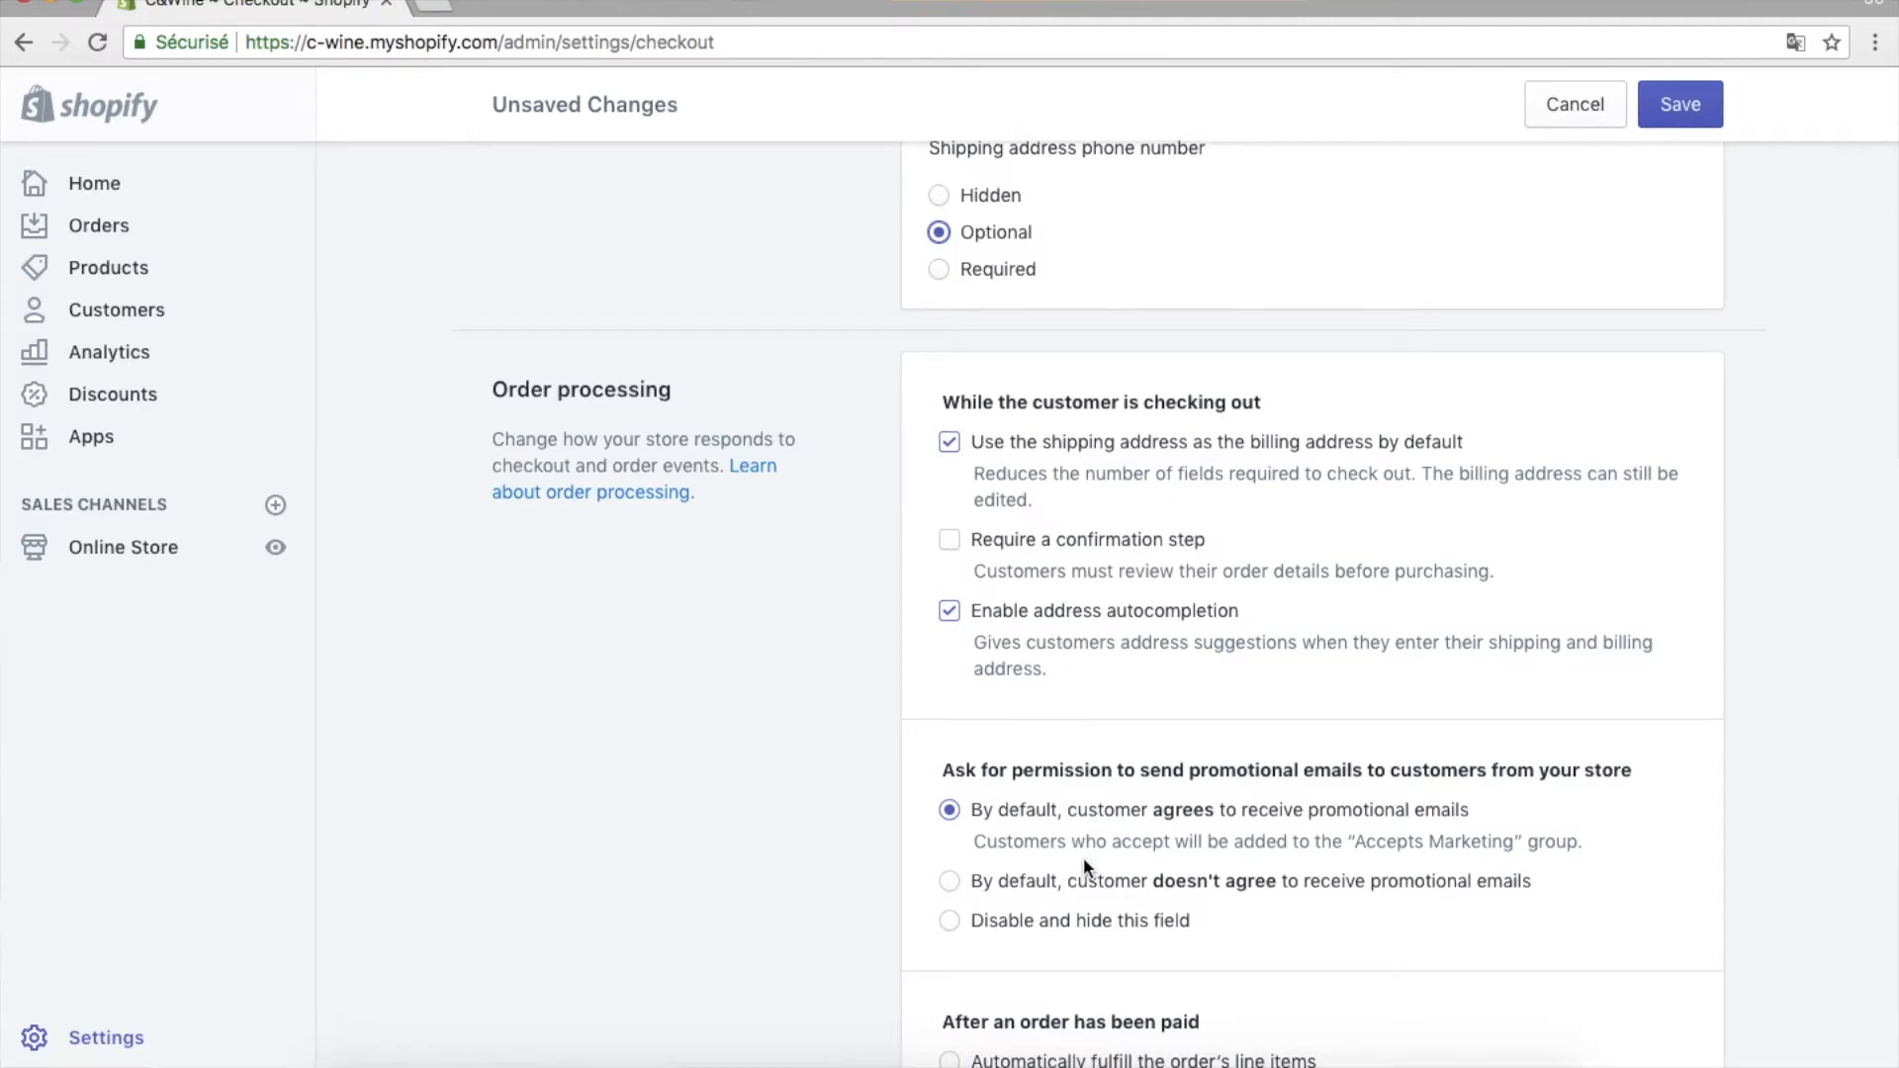
pyautogui.scroll(-2, 1083, 857)
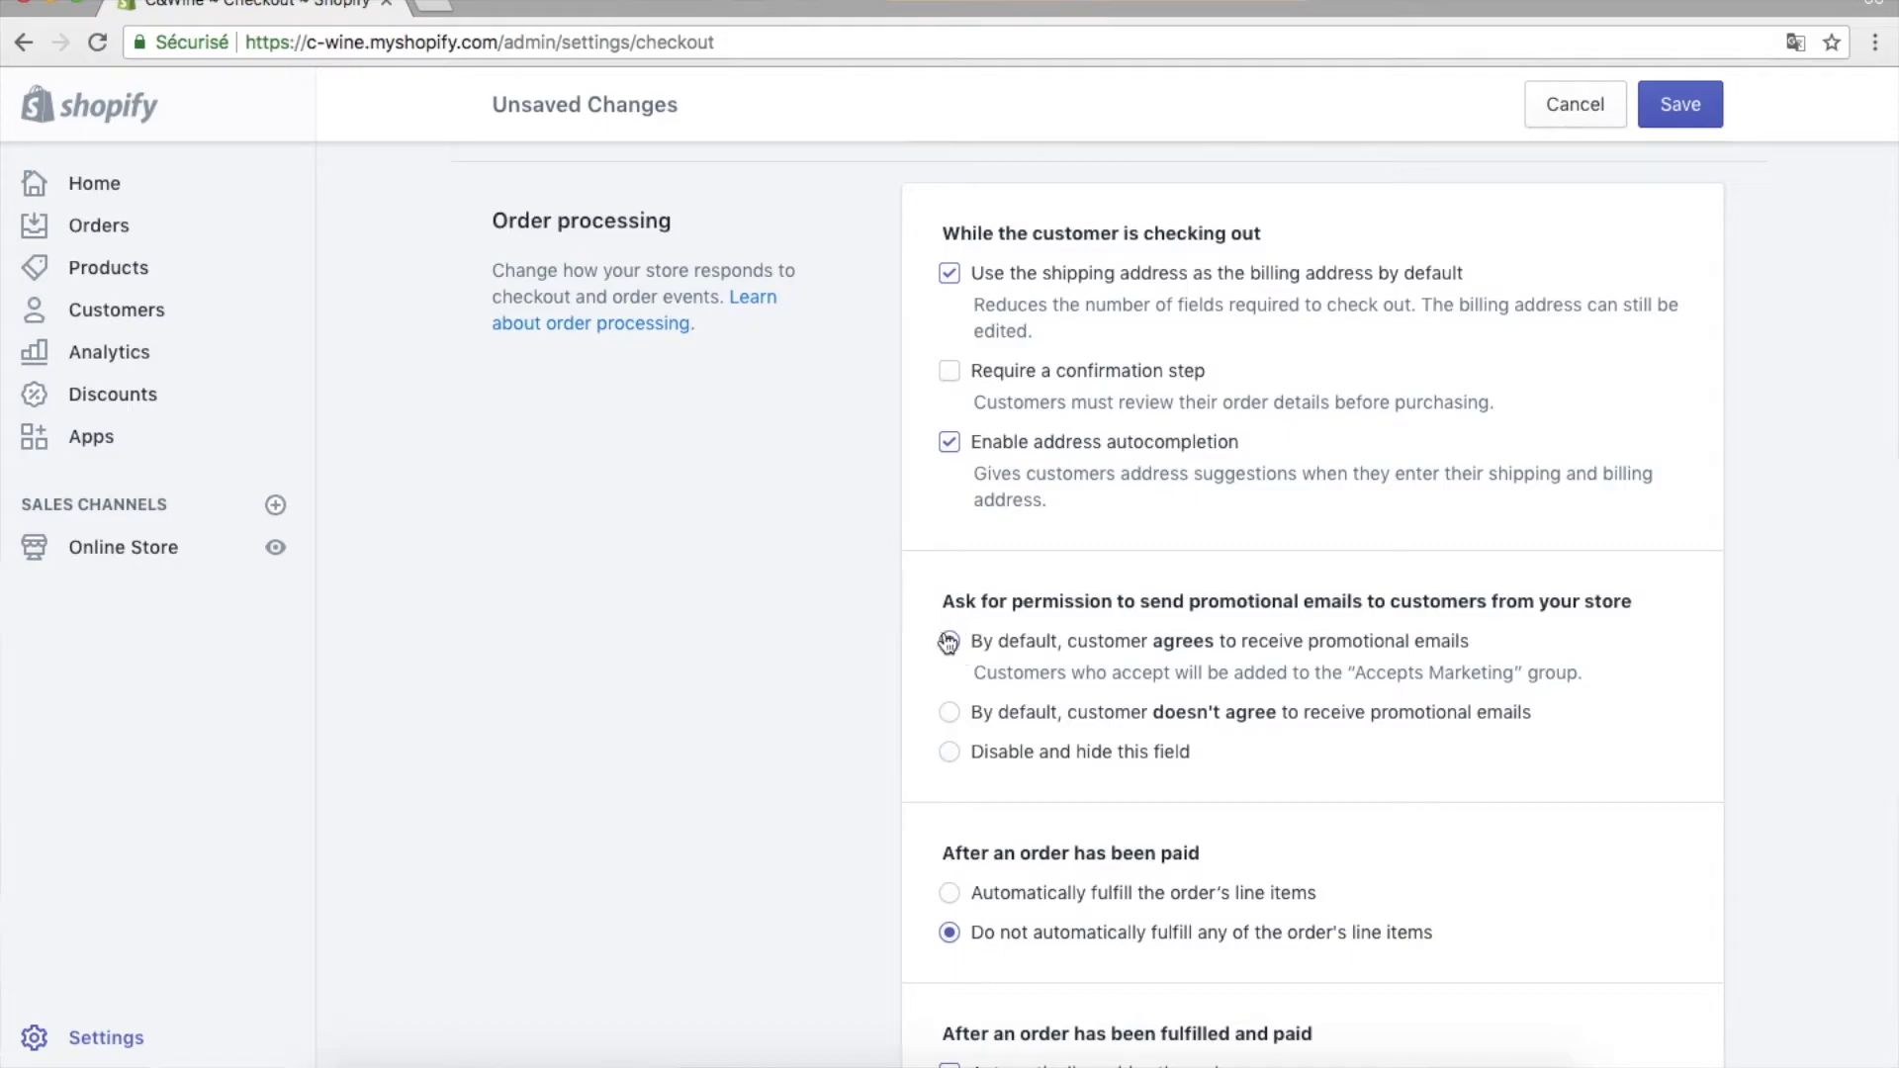
pyautogui.scroll(-3, 1023, 855)
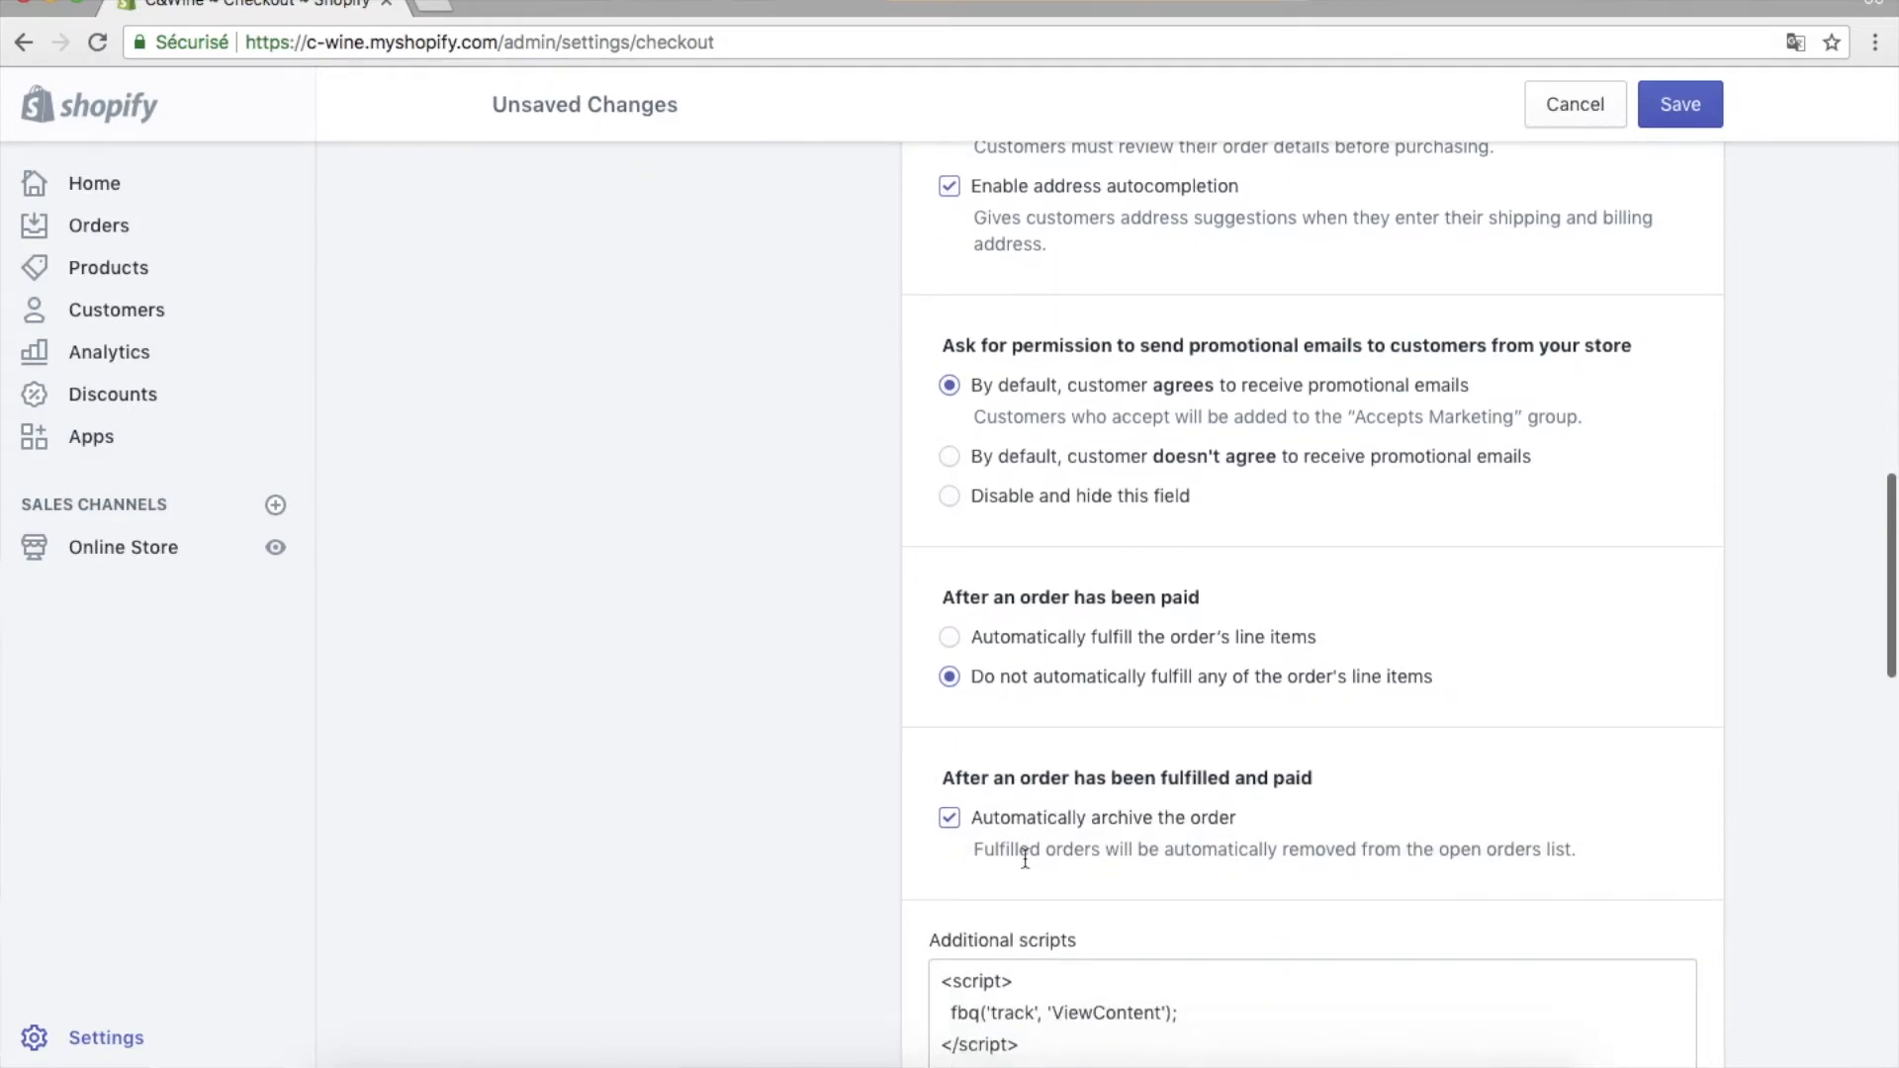
pyautogui.click(949, 641)
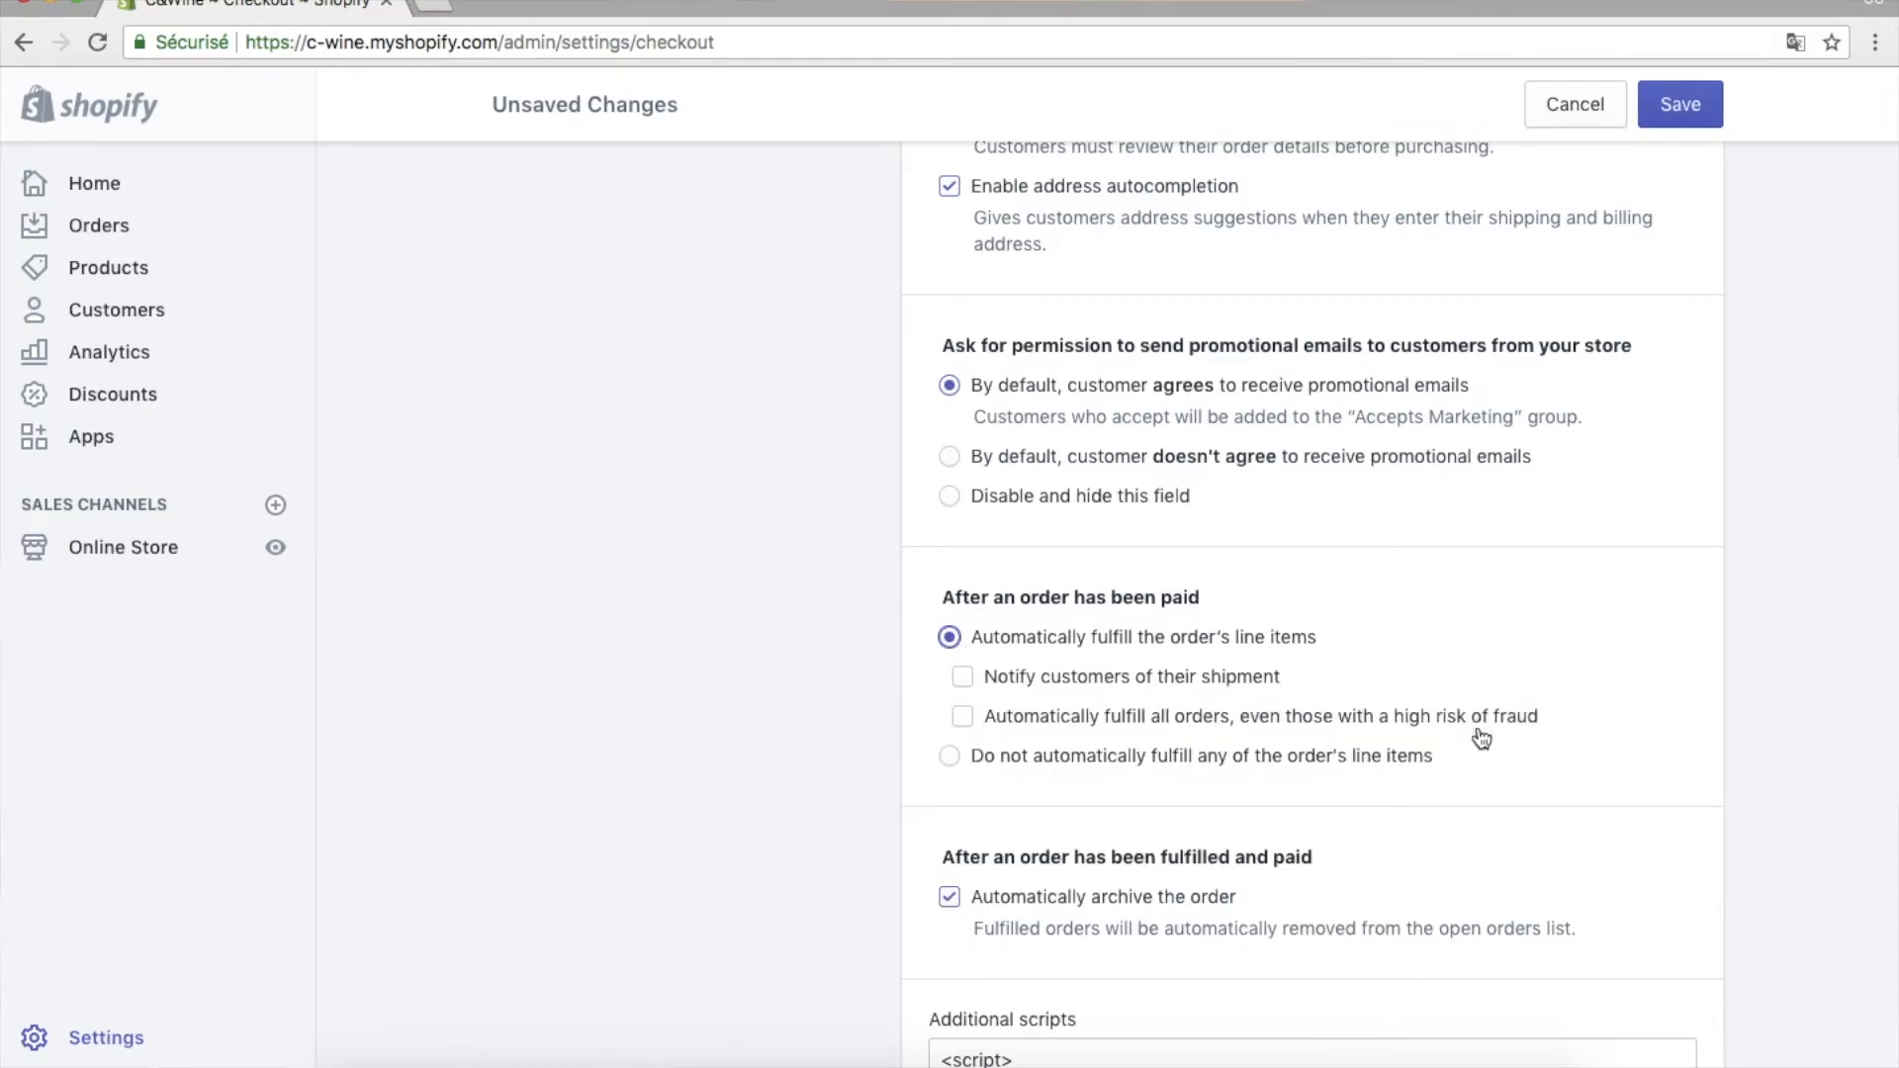
pyautogui.click(952, 758)
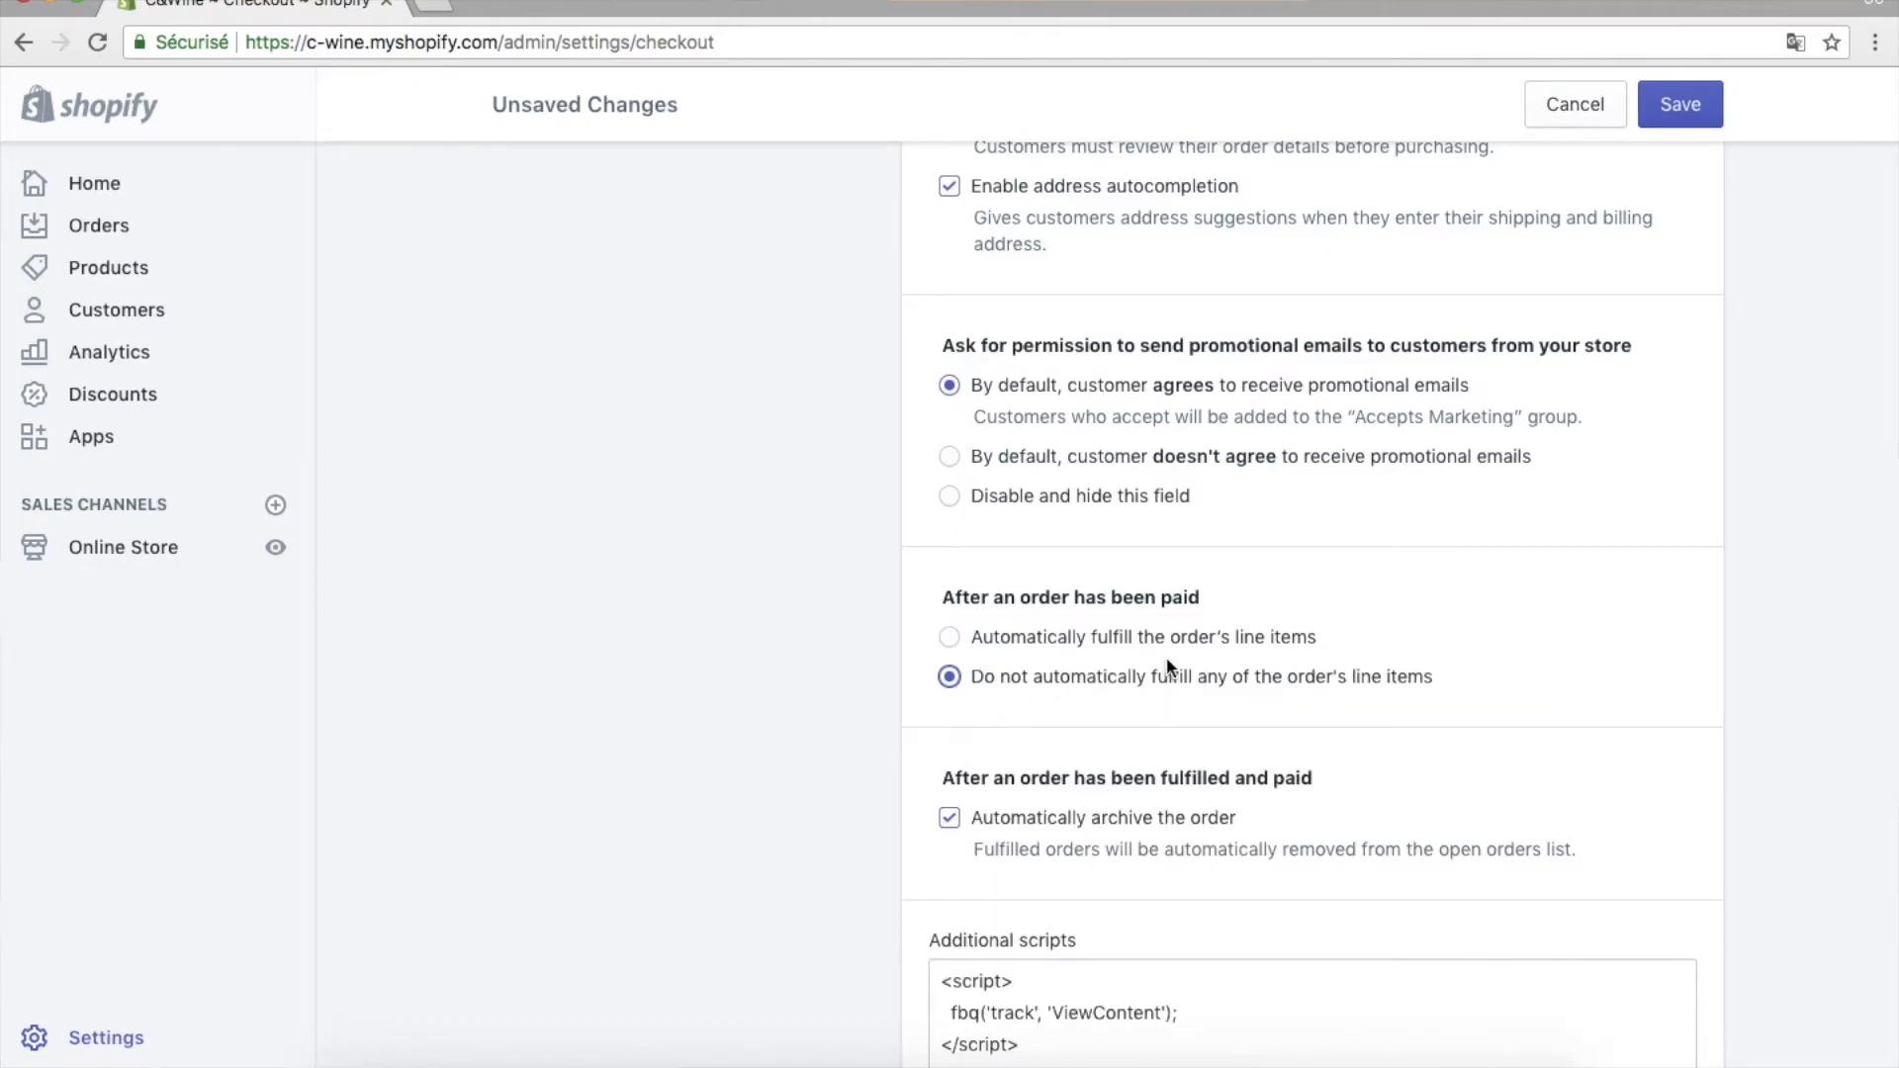
# Step: Open the checkout language management, choose French as the theme language and save it
pyautogui.scroll(-4, 1151, 754)
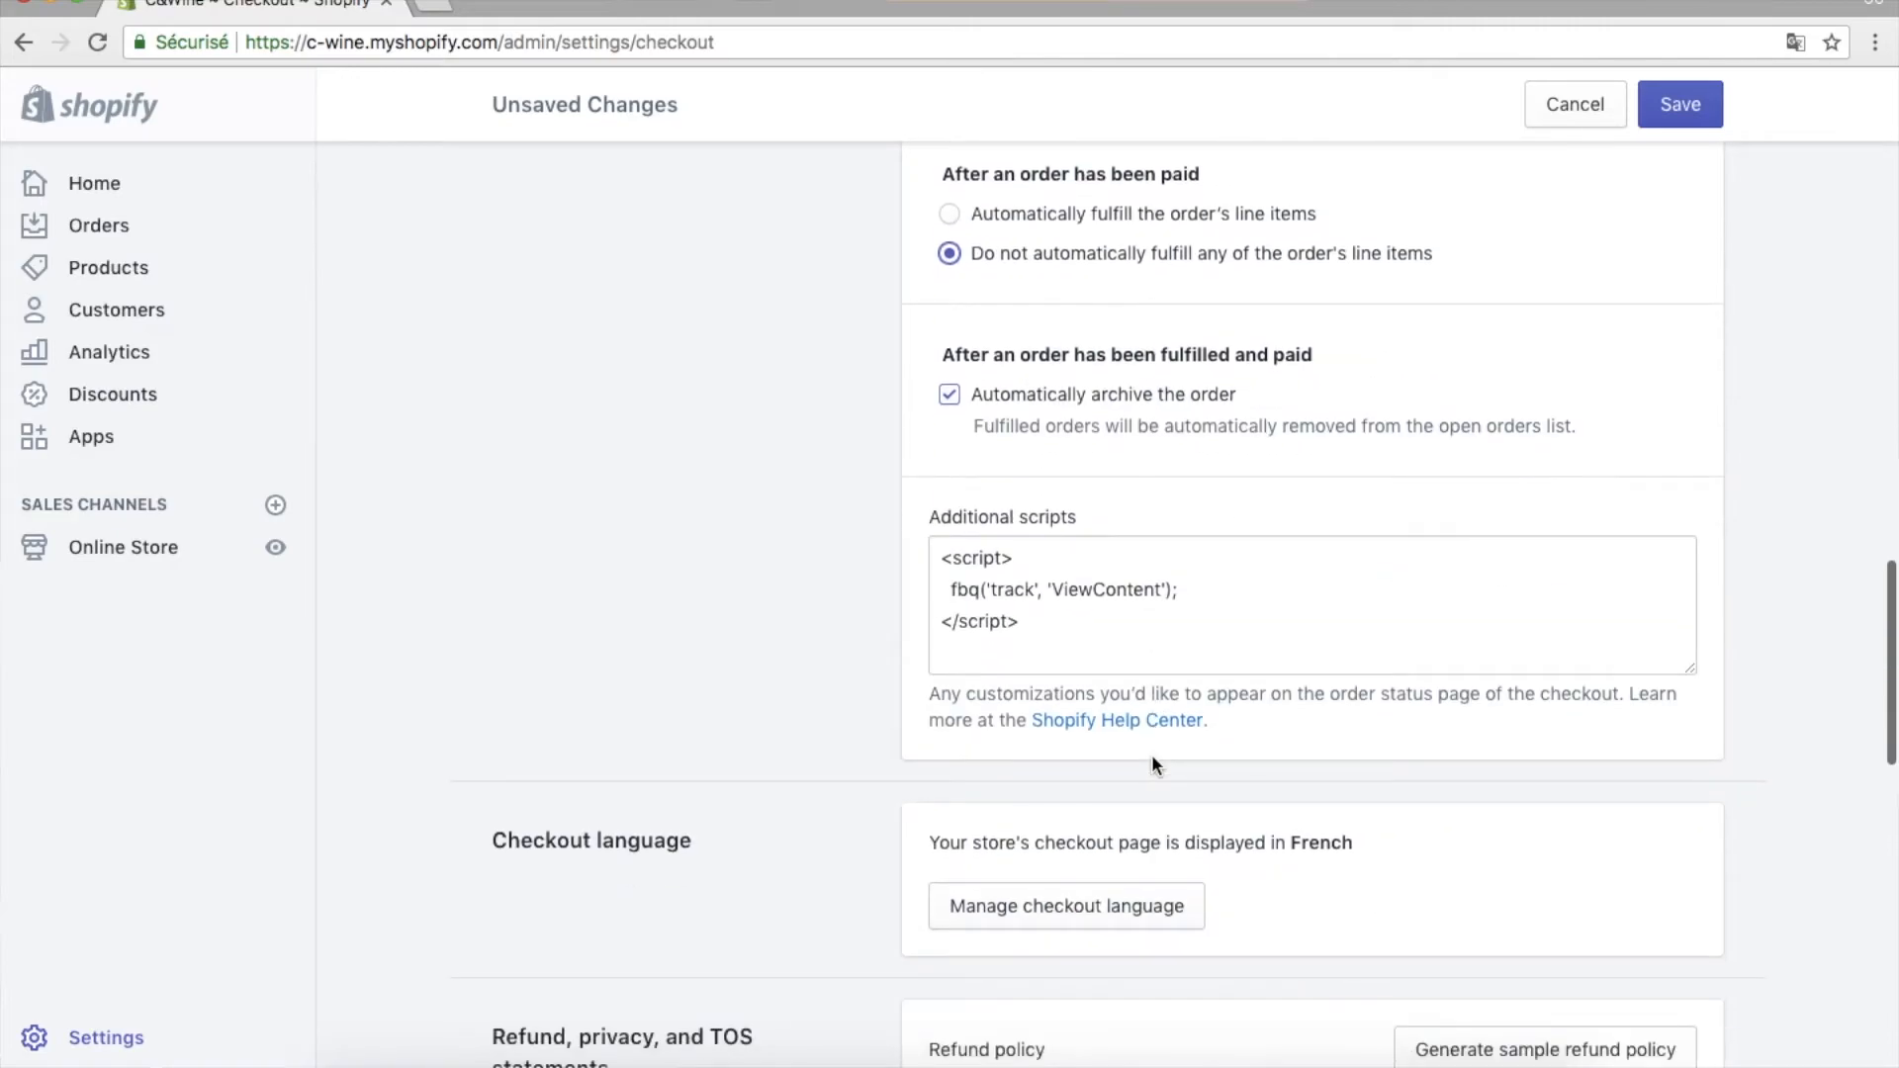
pyautogui.scroll(-2, 1032, 339)
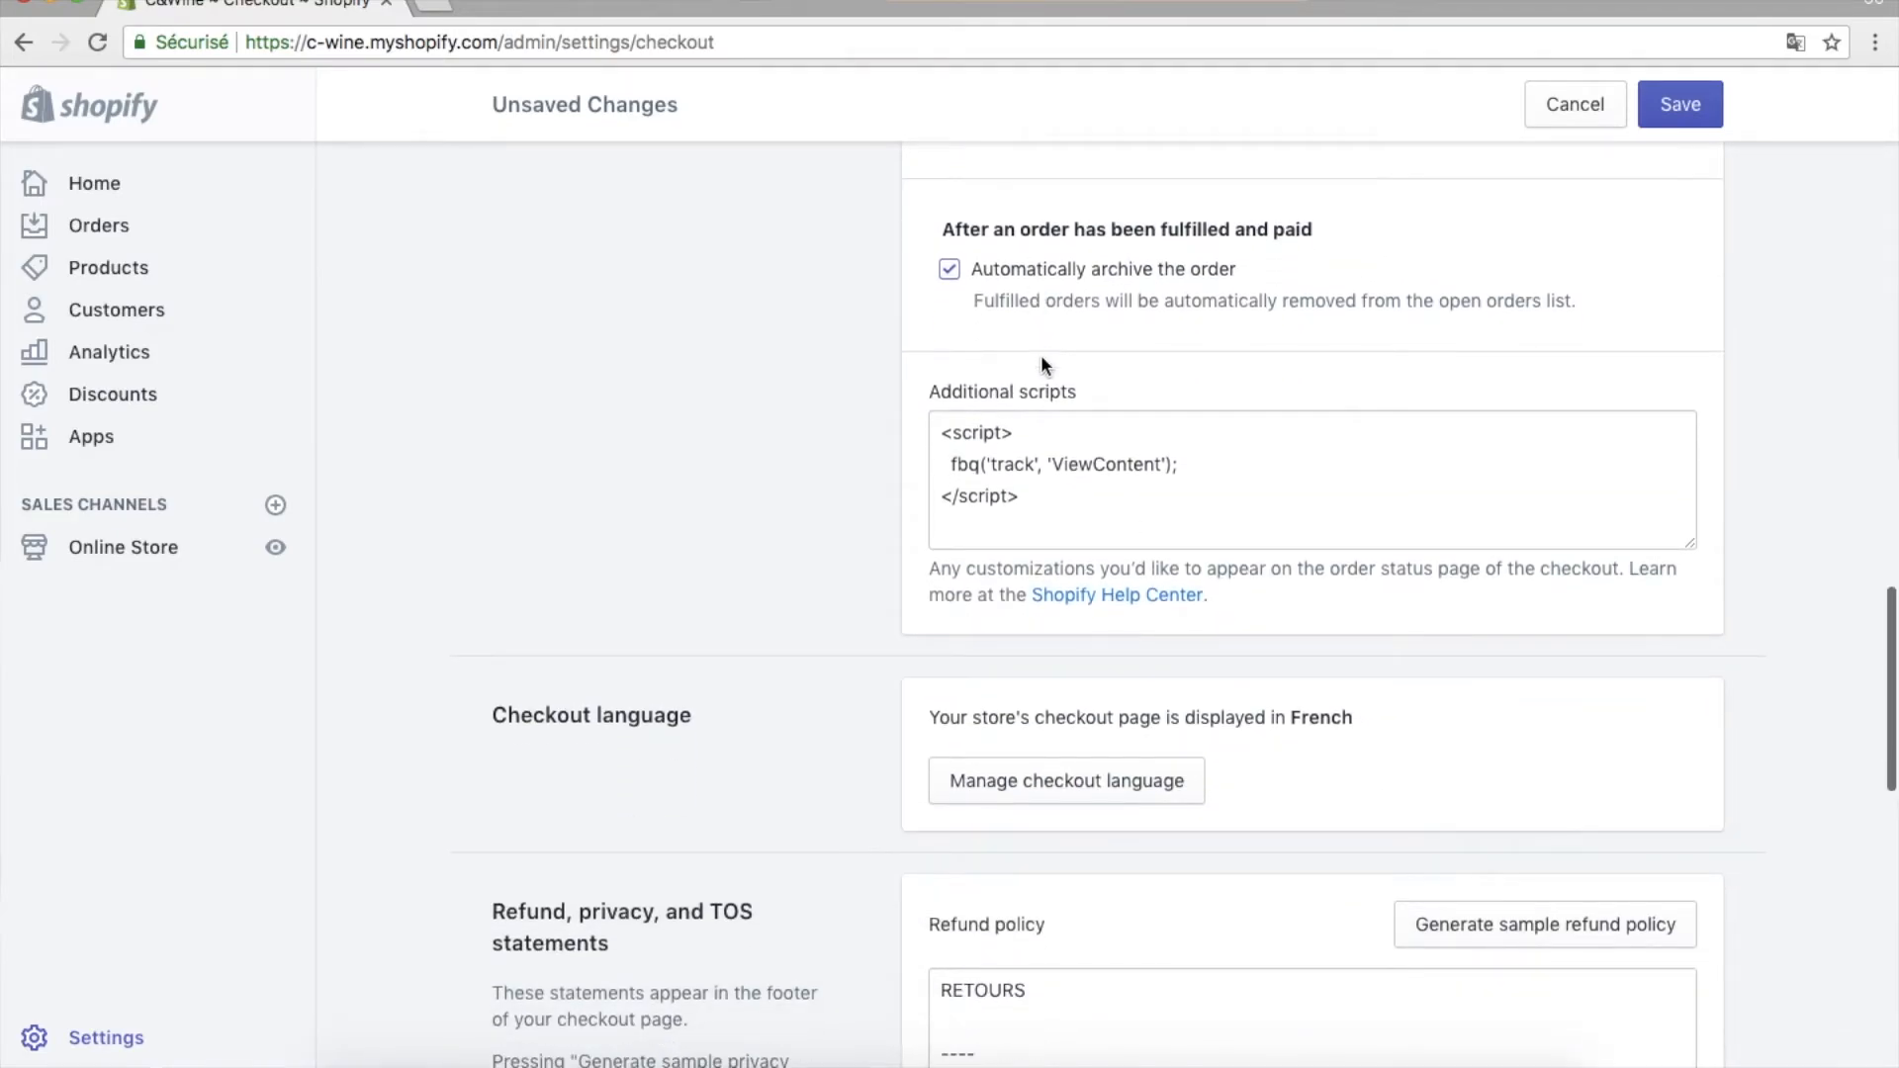
pyautogui.scroll(-1, 1092, 813)
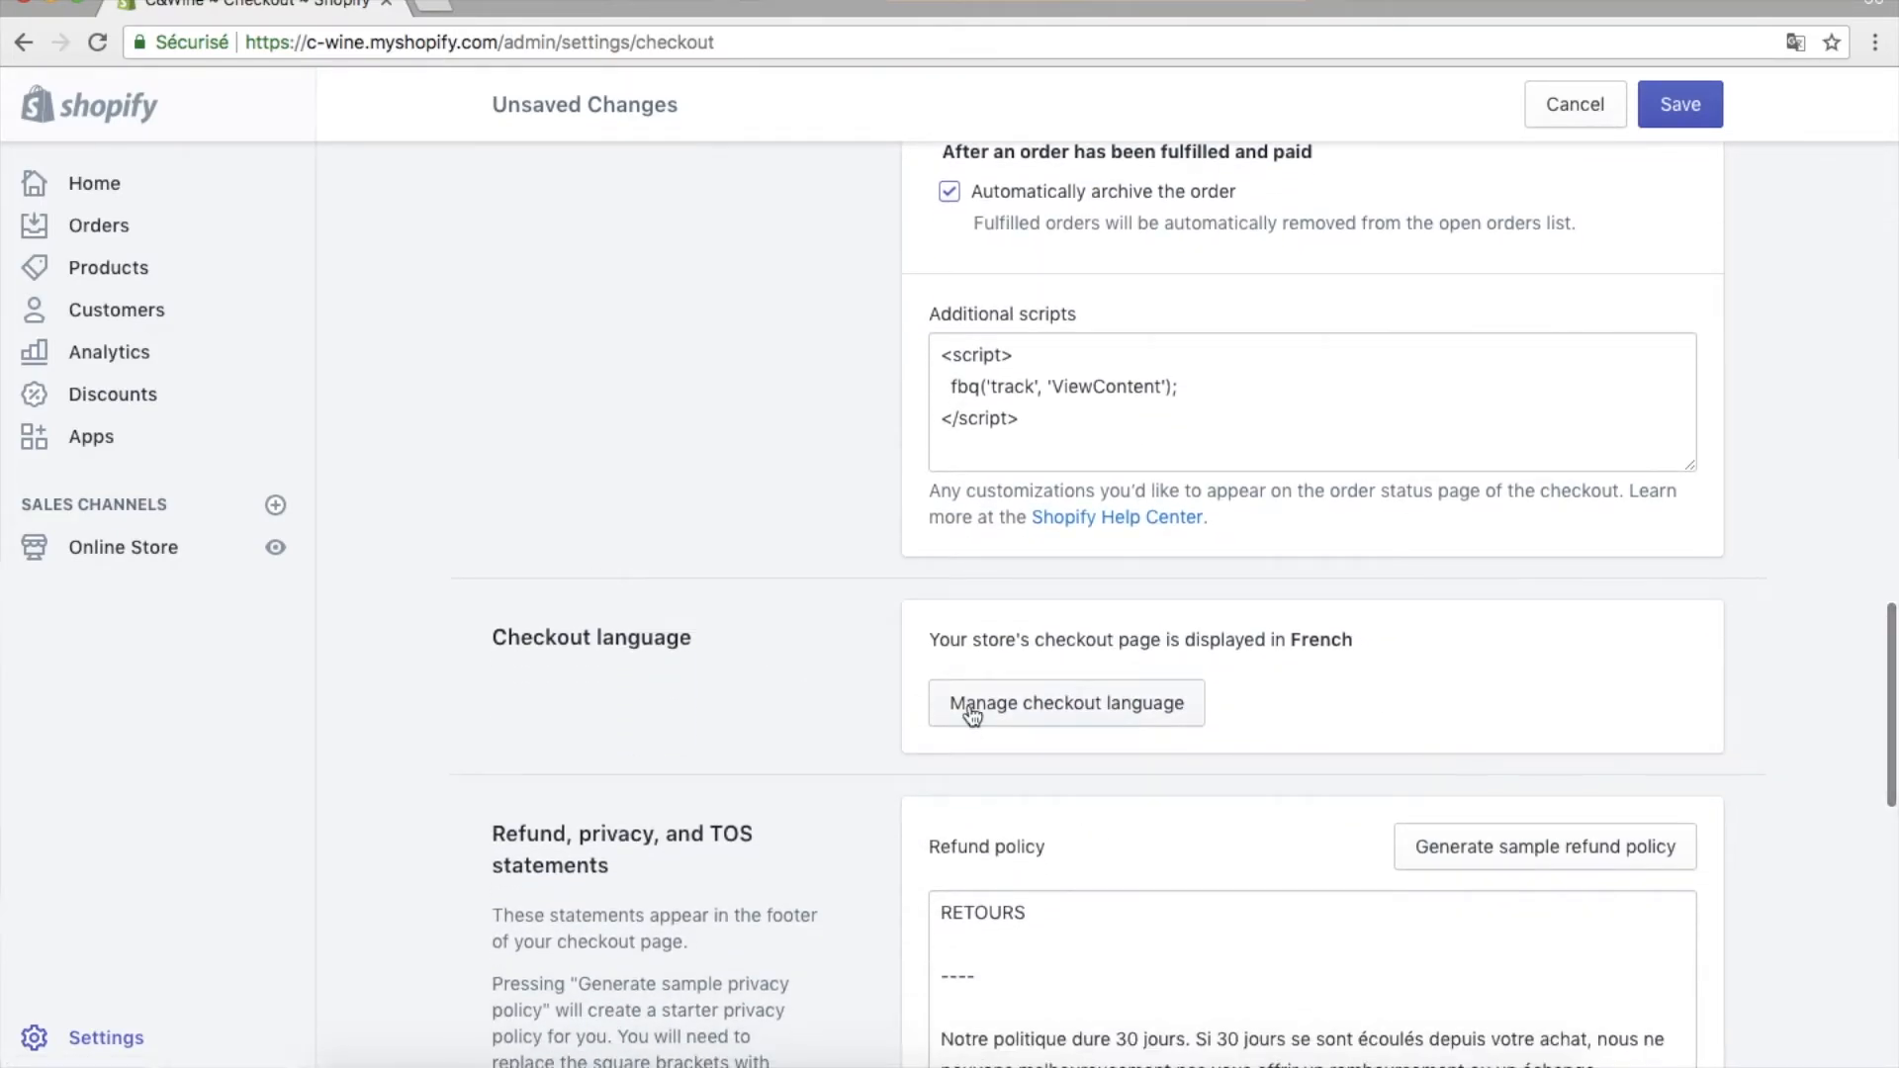
pyautogui.click(1031, 704)
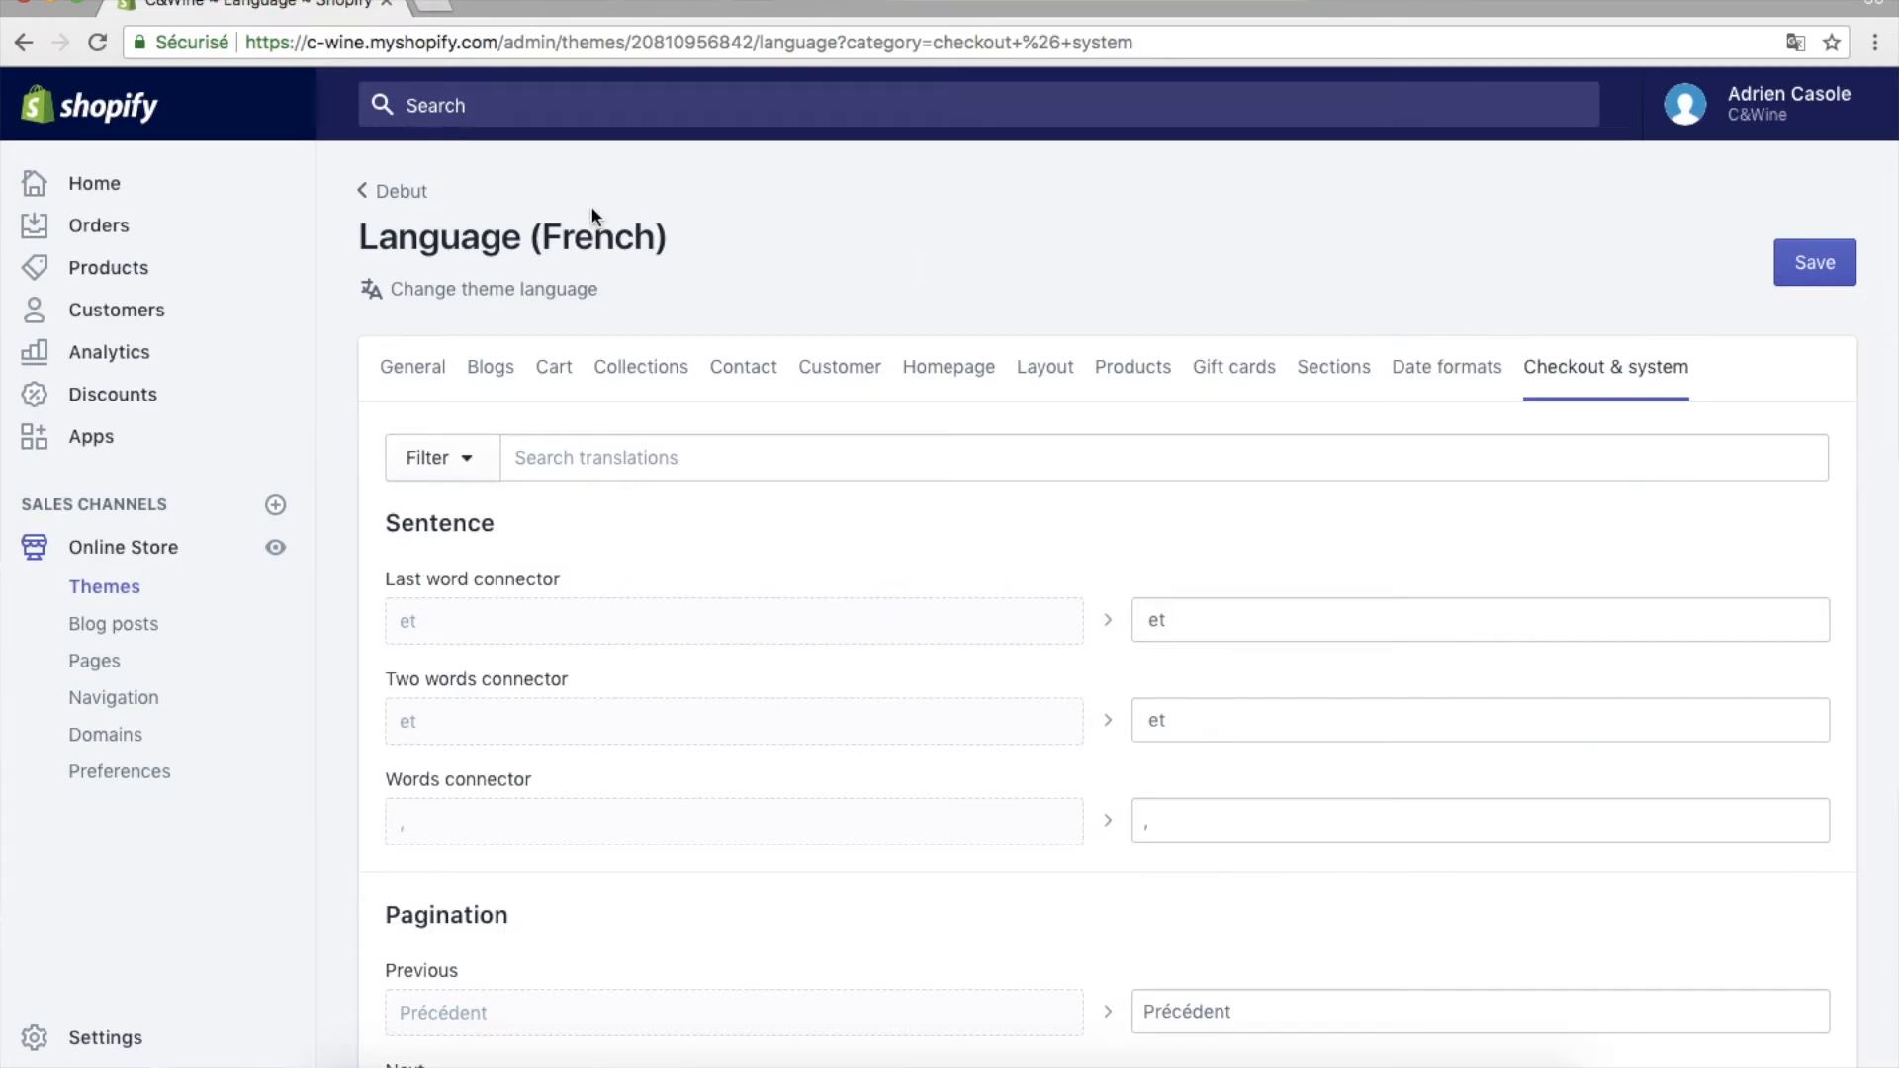
pyautogui.click(483, 300)
pyautogui.click(692, 296)
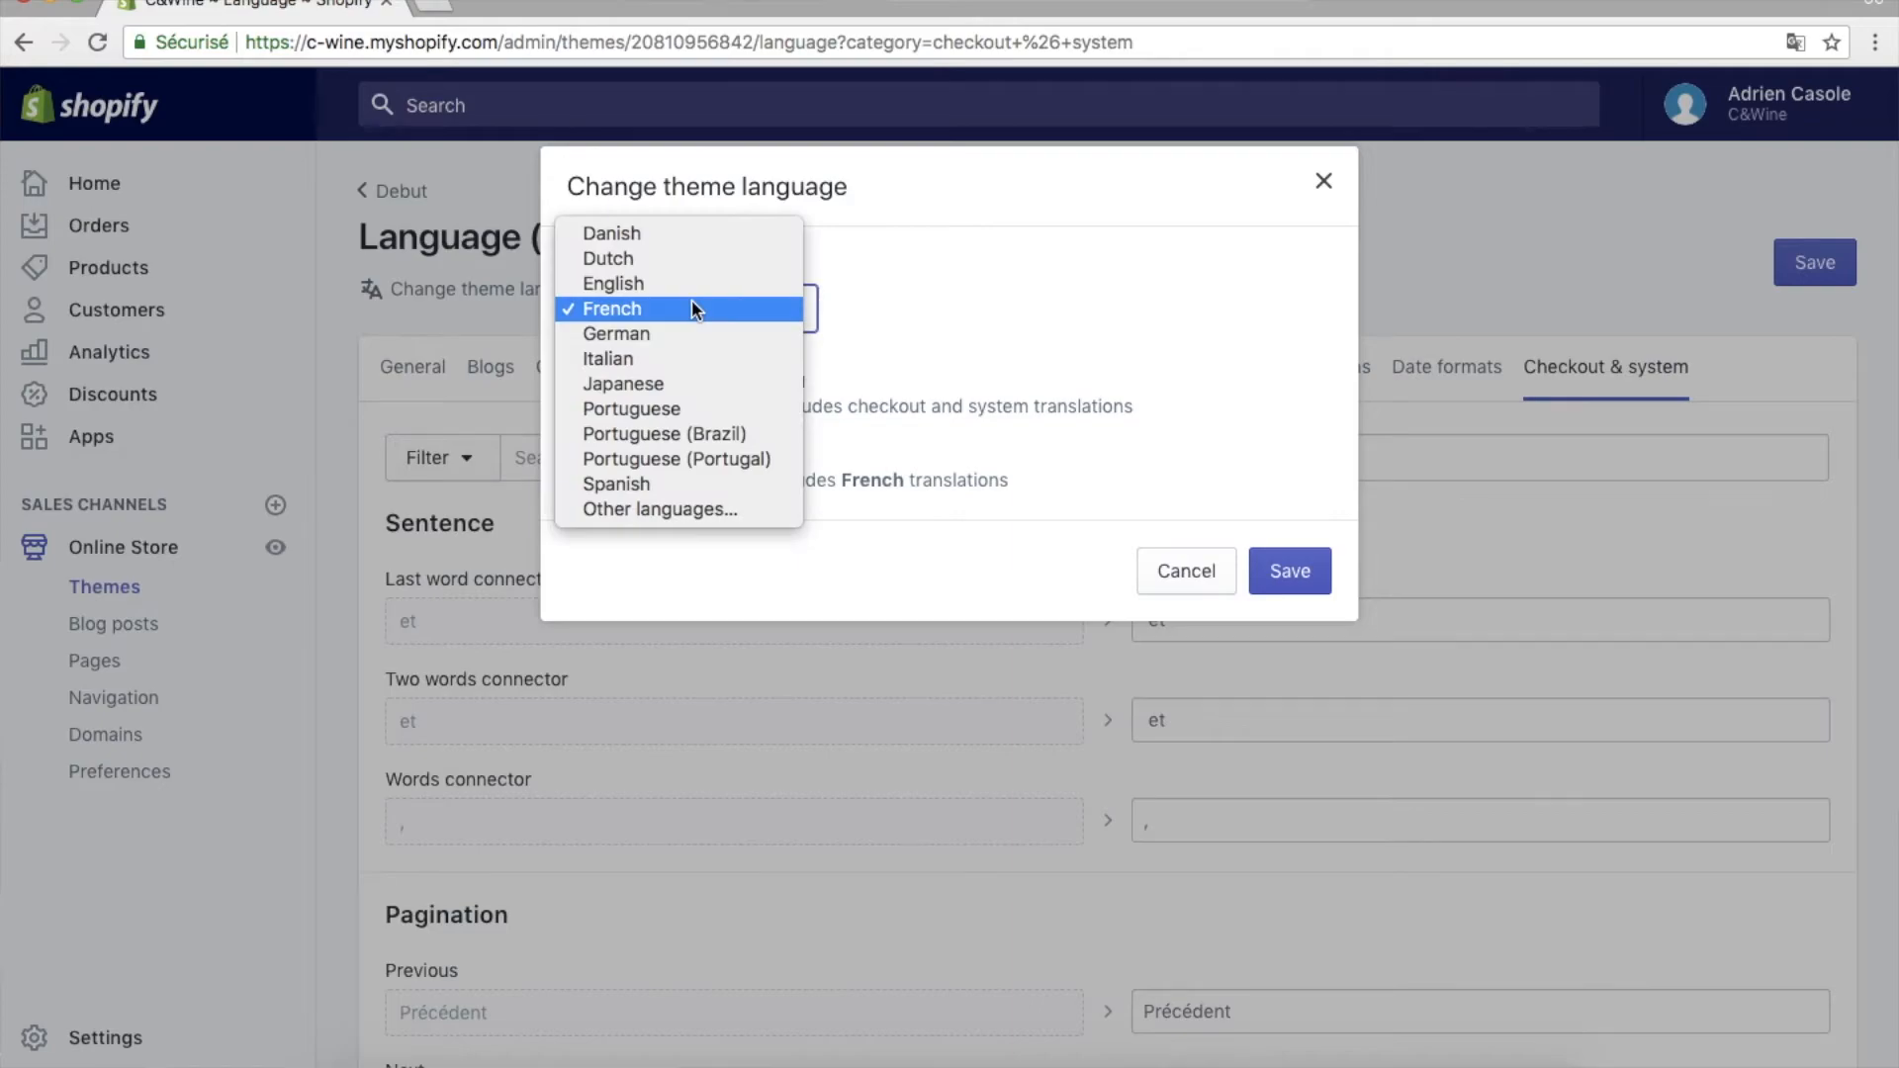
pyautogui.click(692, 307)
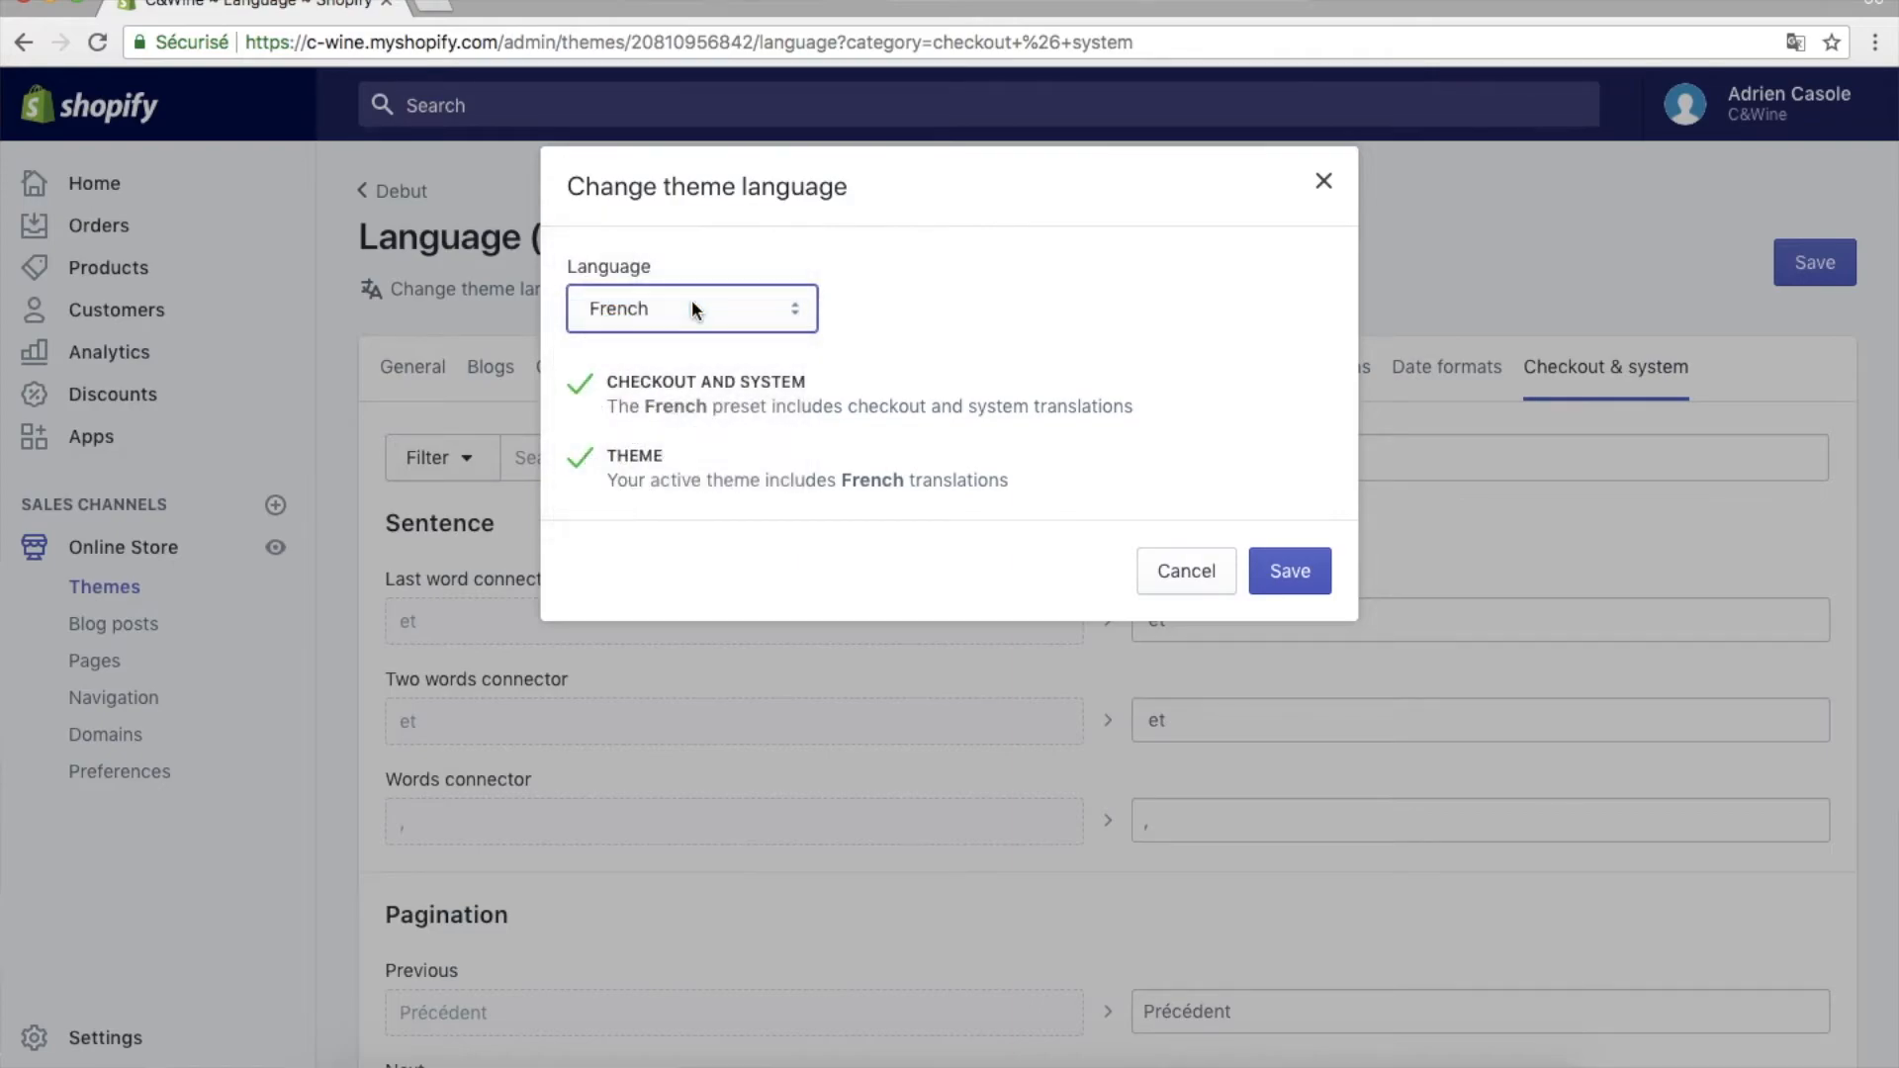
pyautogui.click(1294, 569)
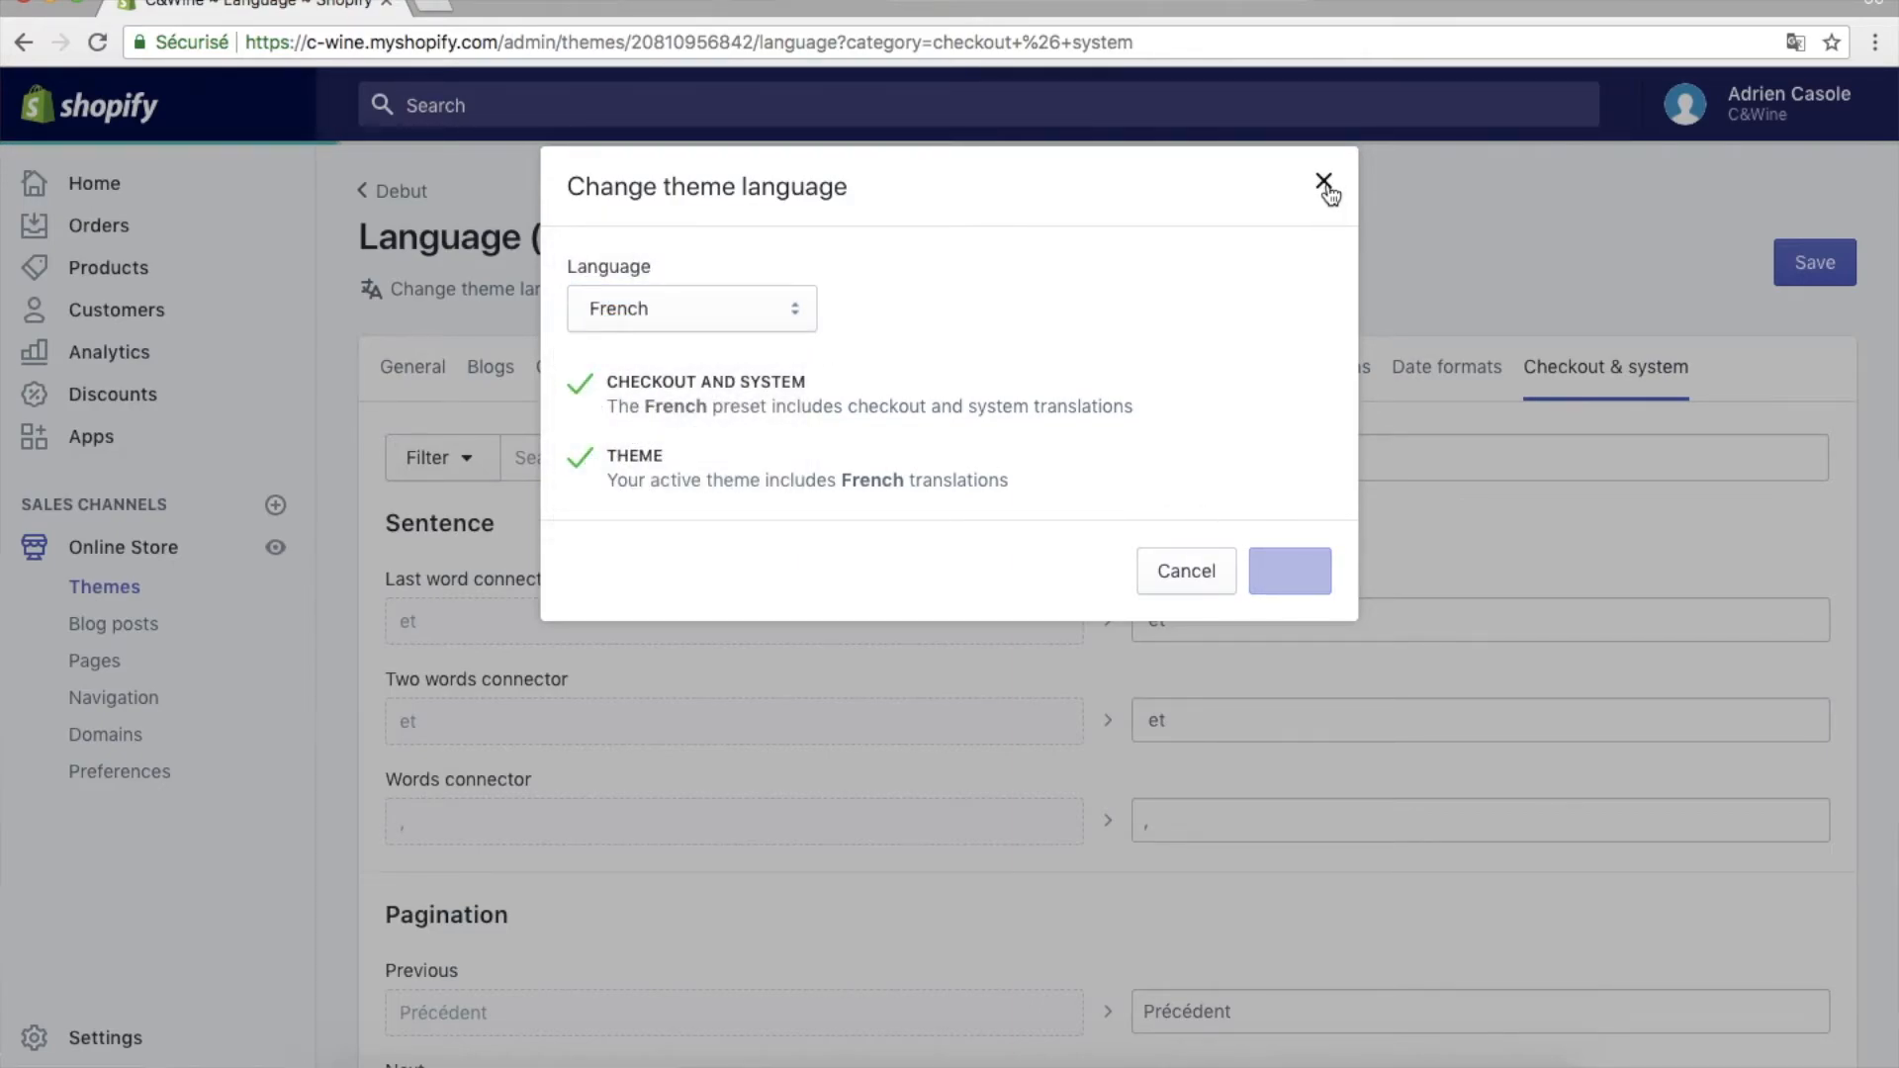
pyautogui.click(1325, 186)
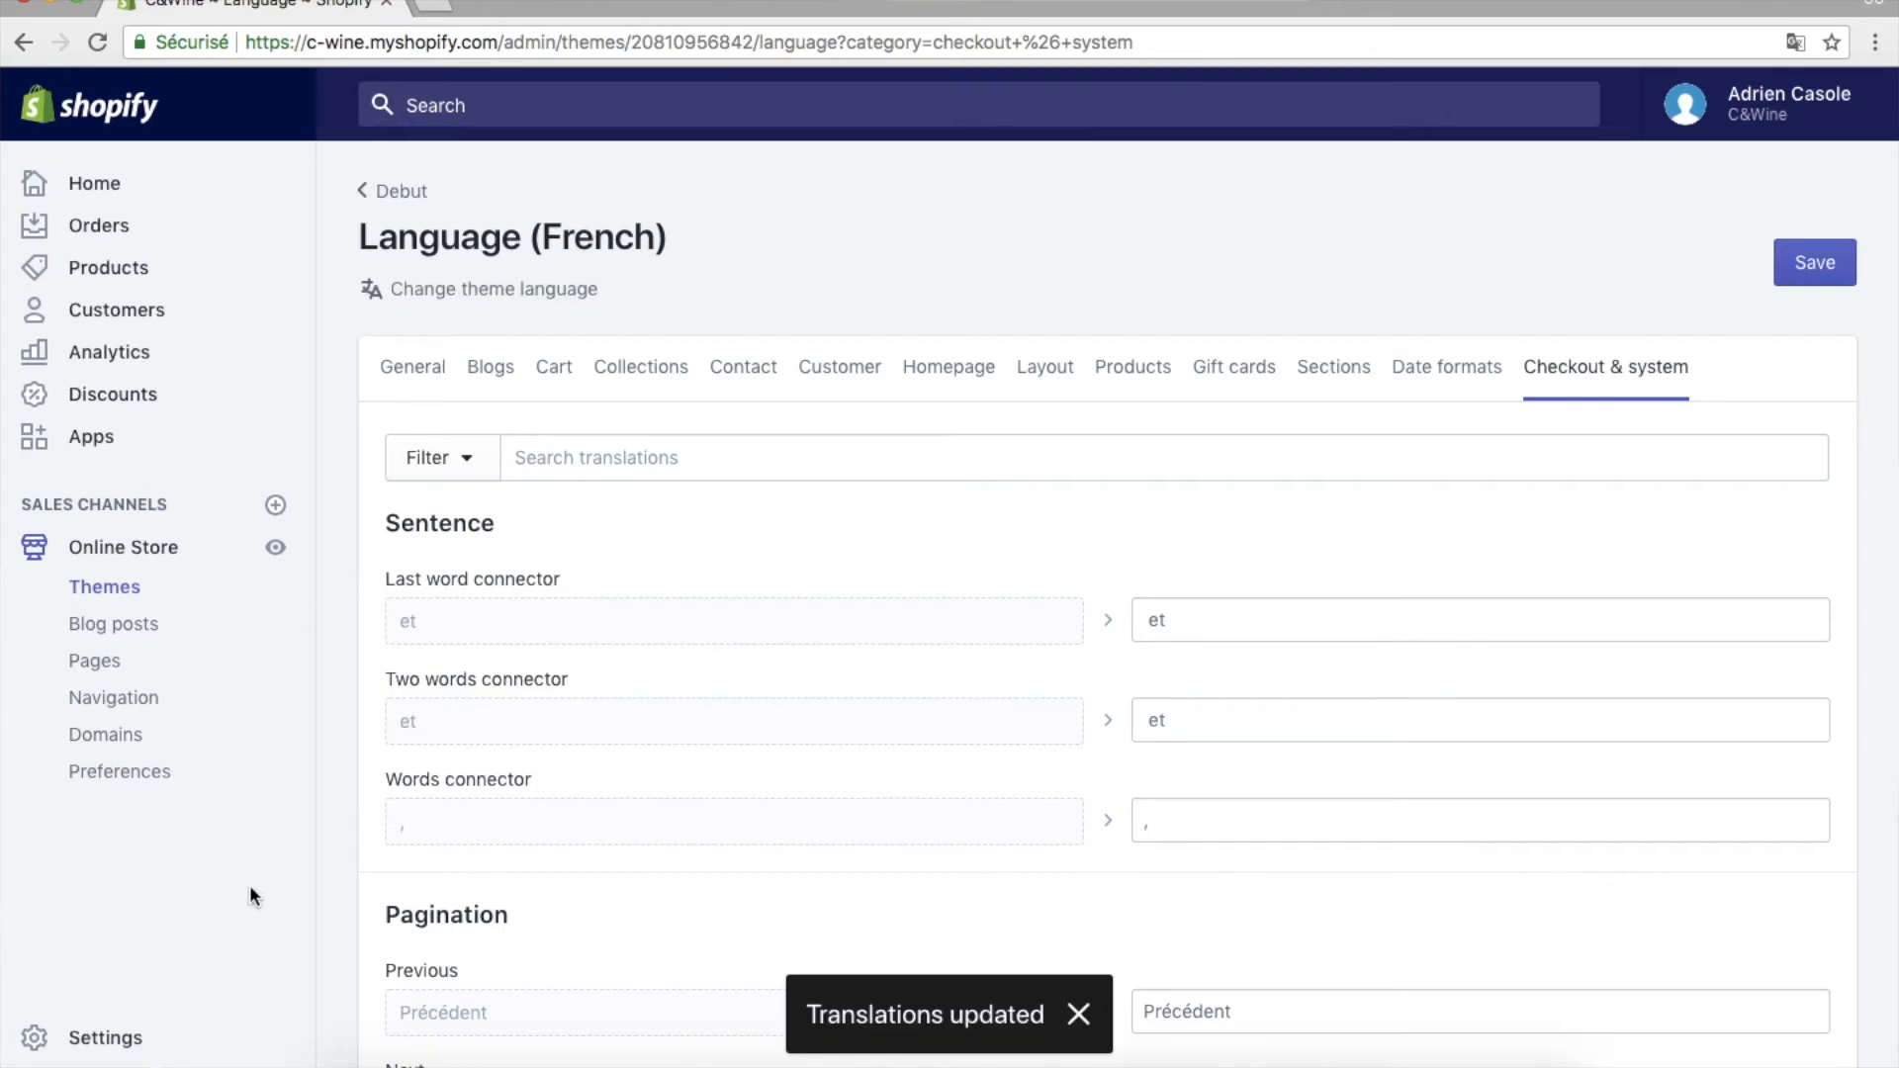
# Step: Open the Shipping settings and examine the shipping zones and their rates
pyautogui.click(87, 1040)
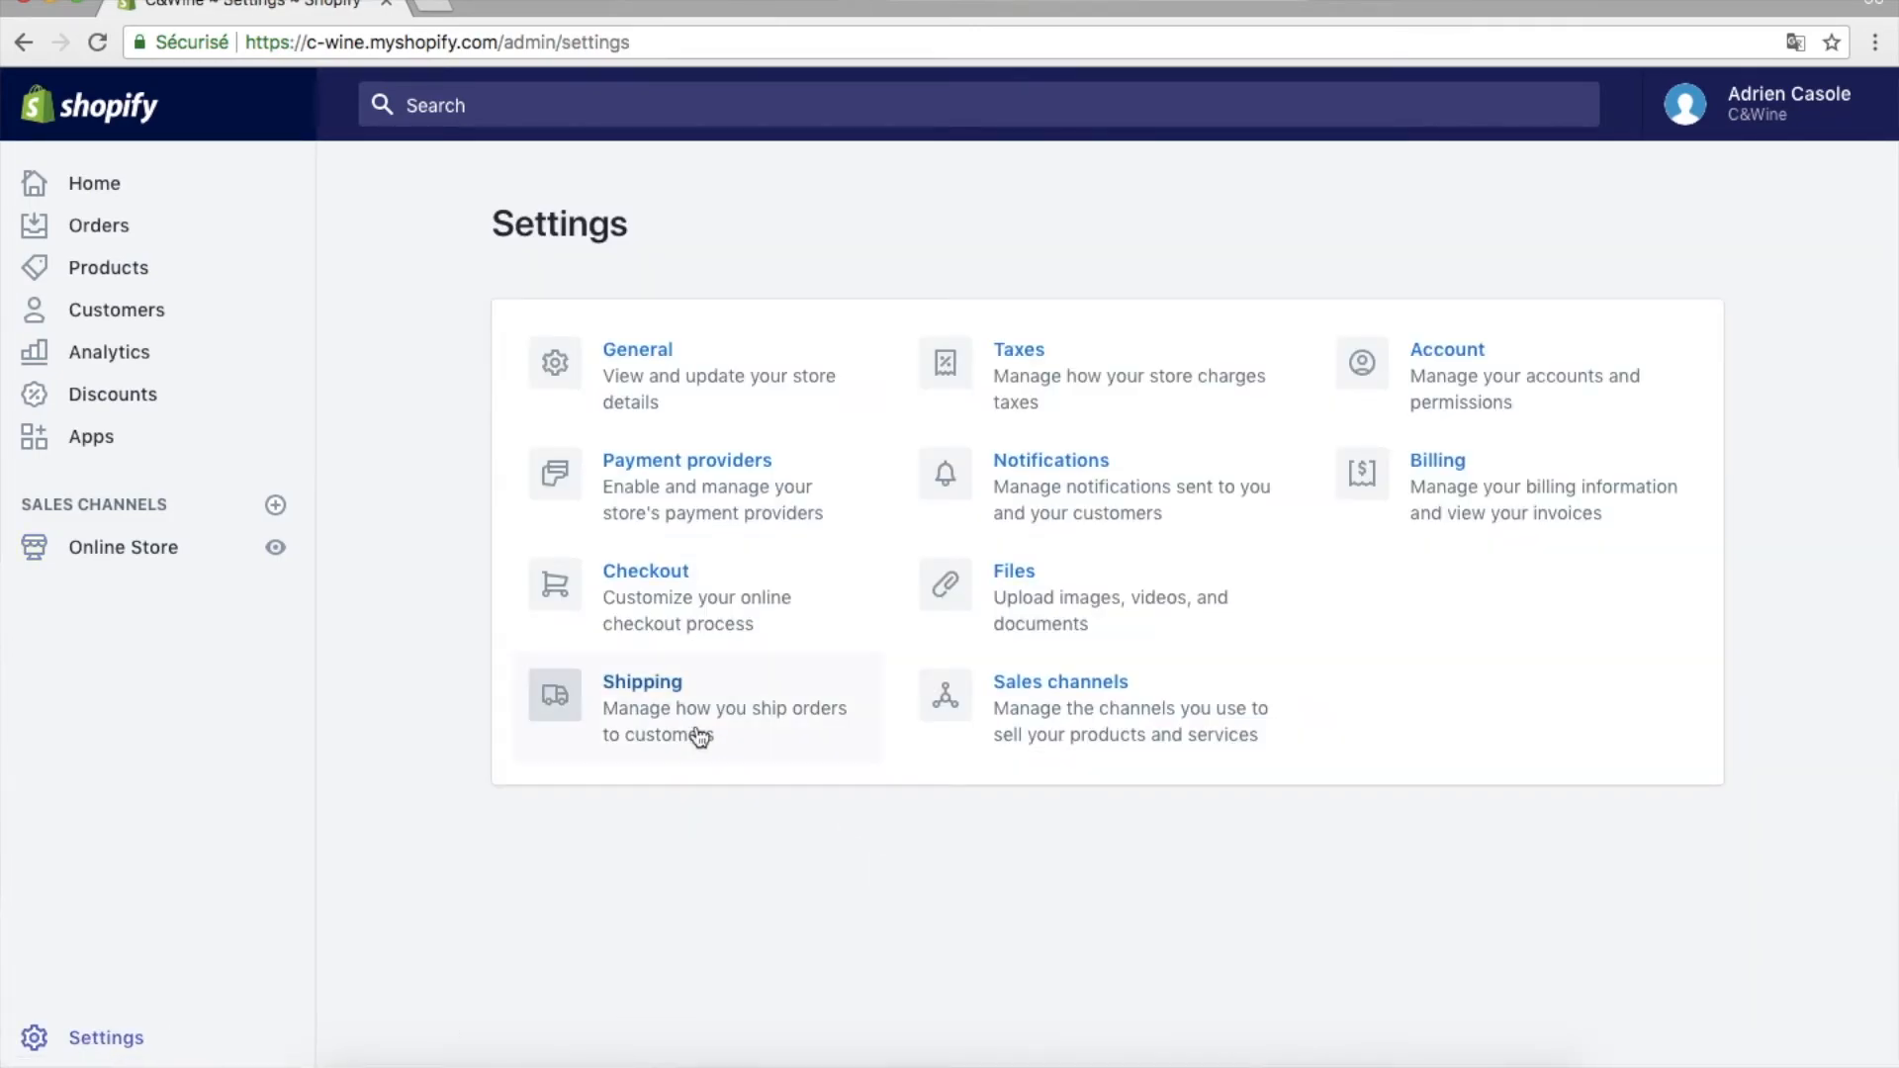
pyautogui.click(661, 704)
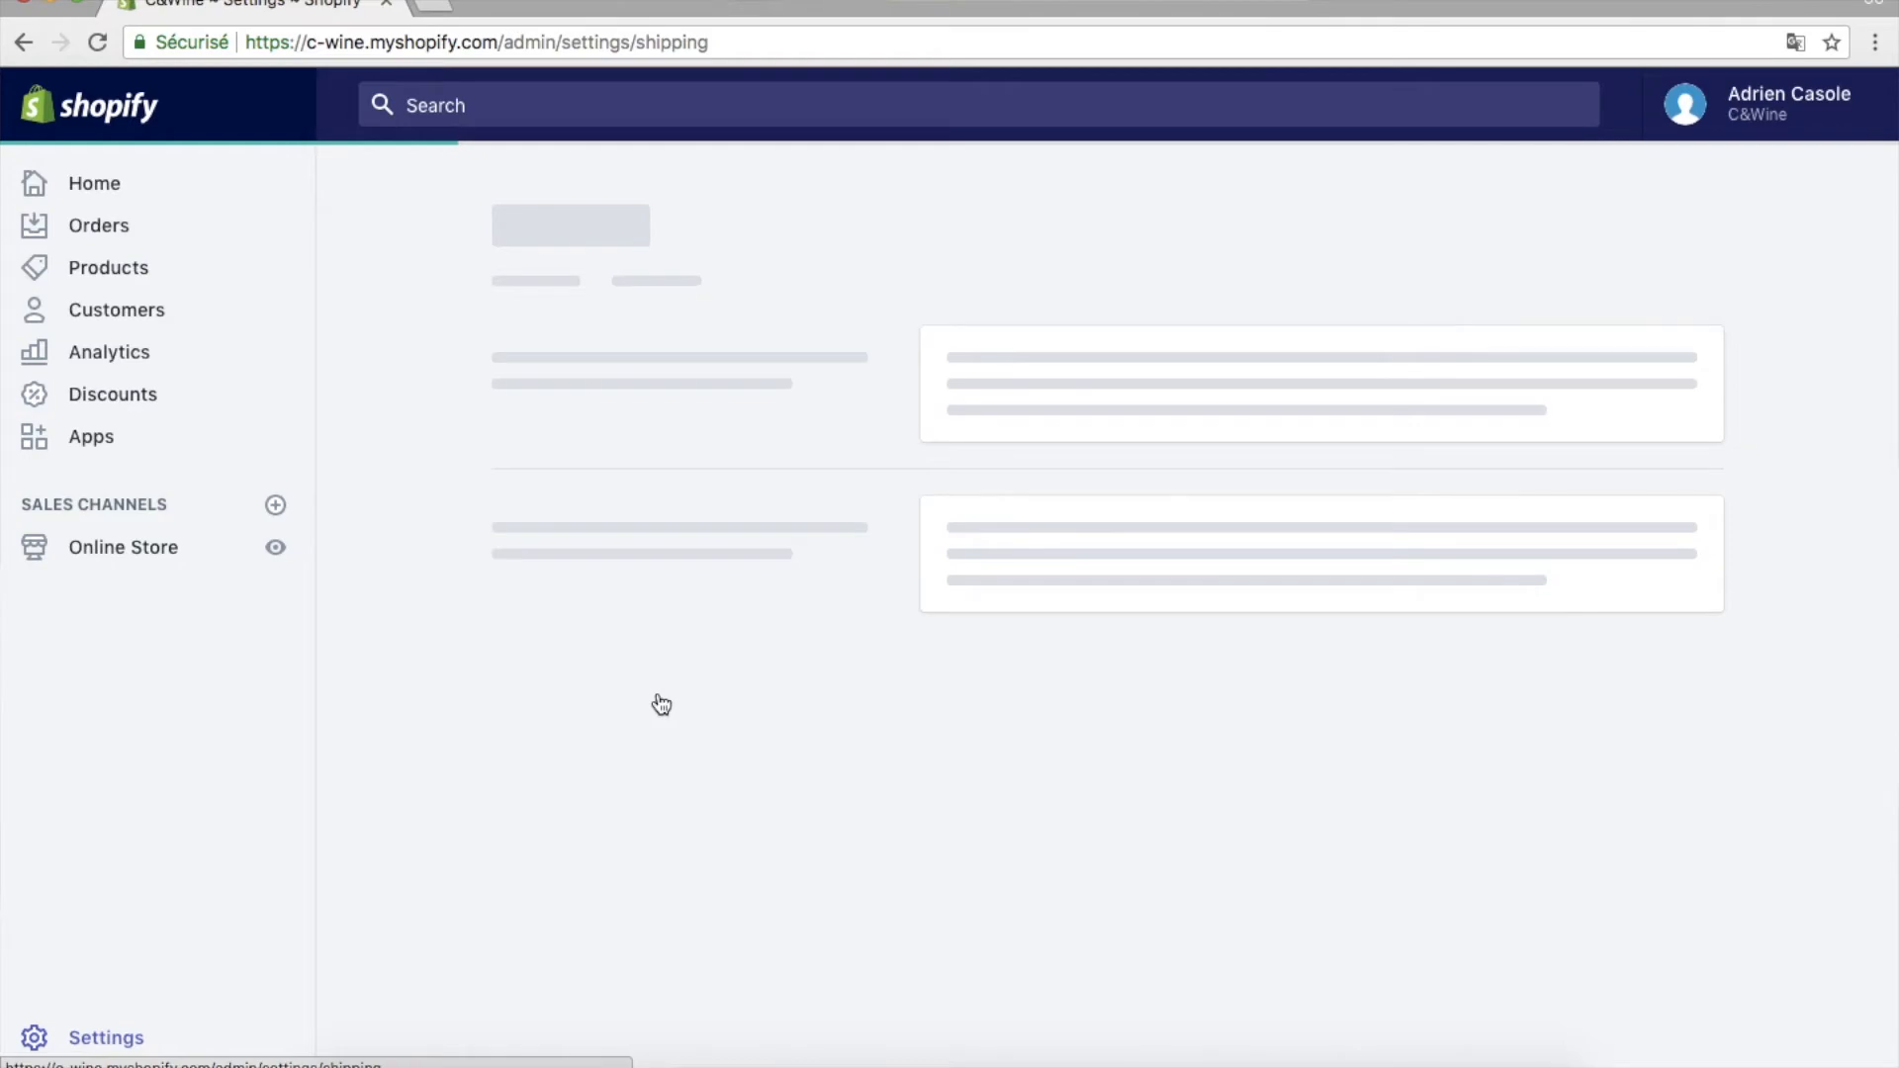
pyautogui.scroll(-3, 1469, 556)
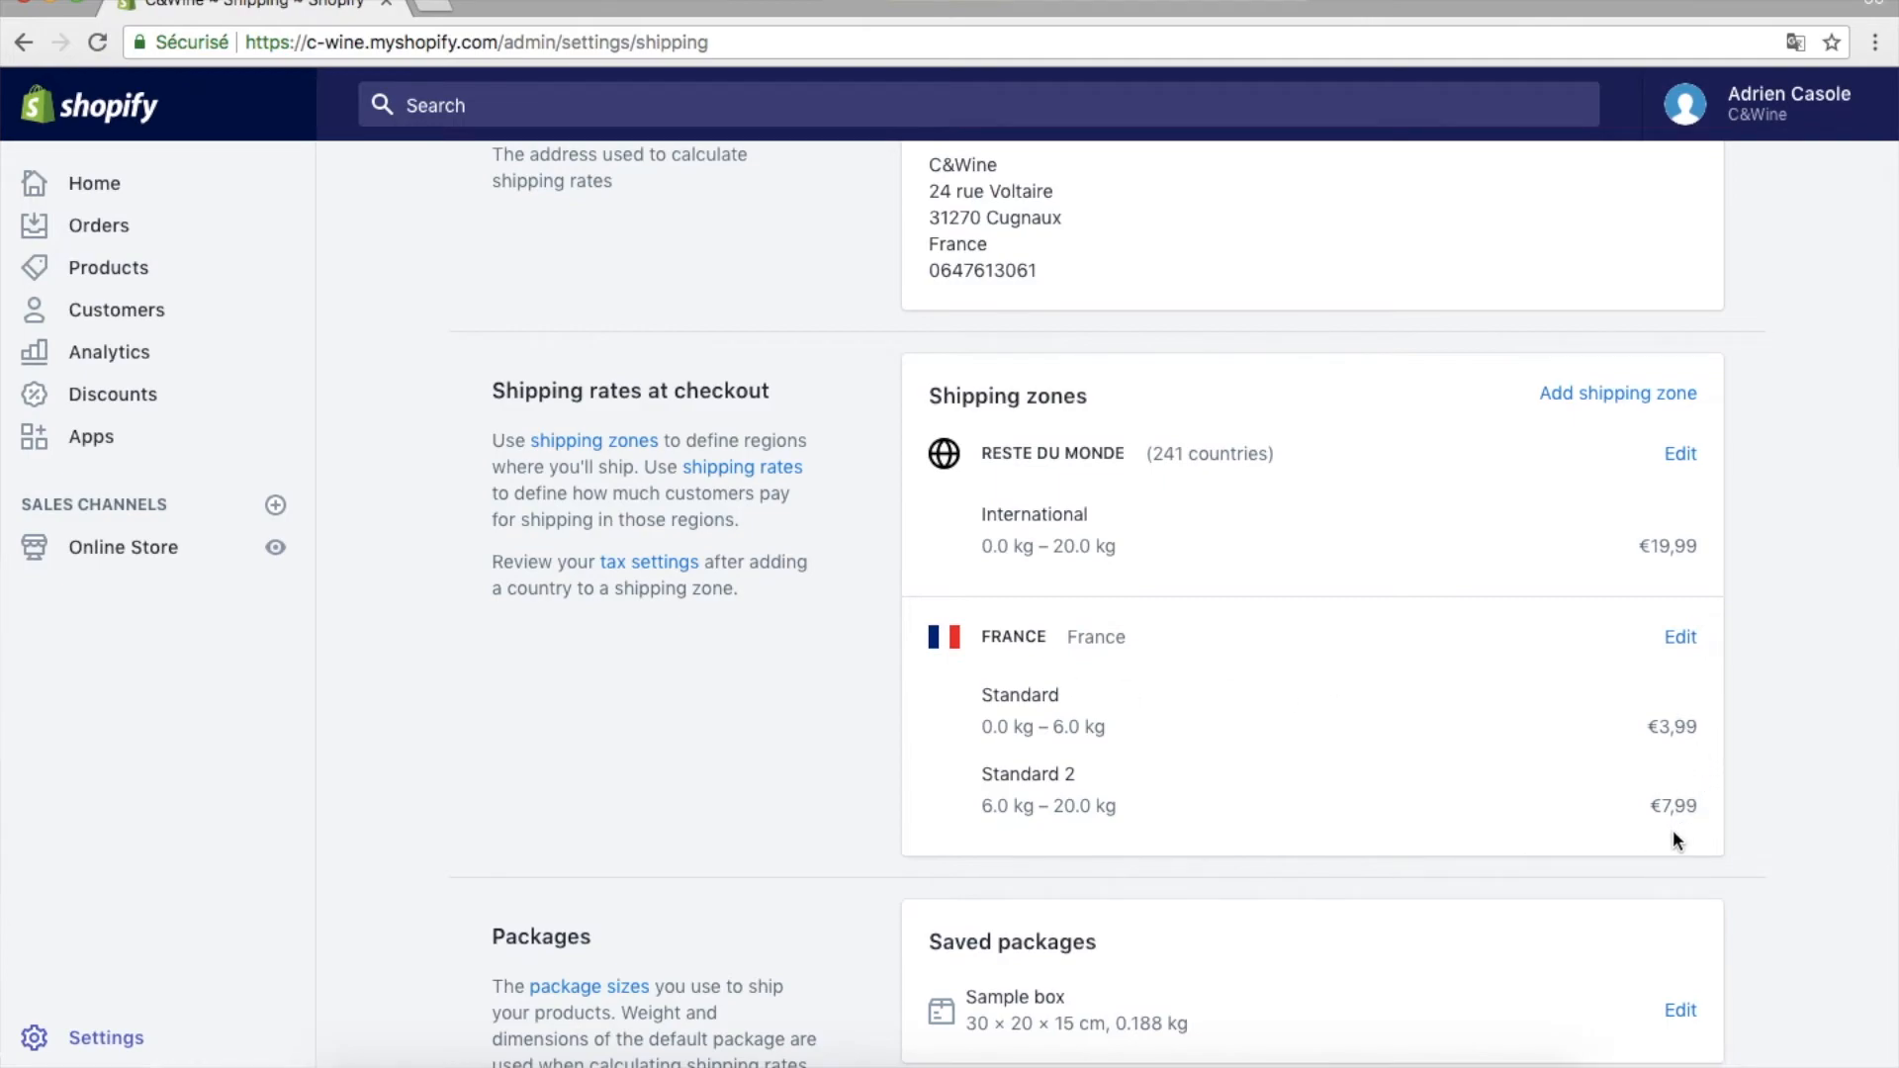
# Step: Open the France shipping zone and inspect the Standard weight-based rate's range and amount, closing it without changes
pyautogui.click(1679, 638)
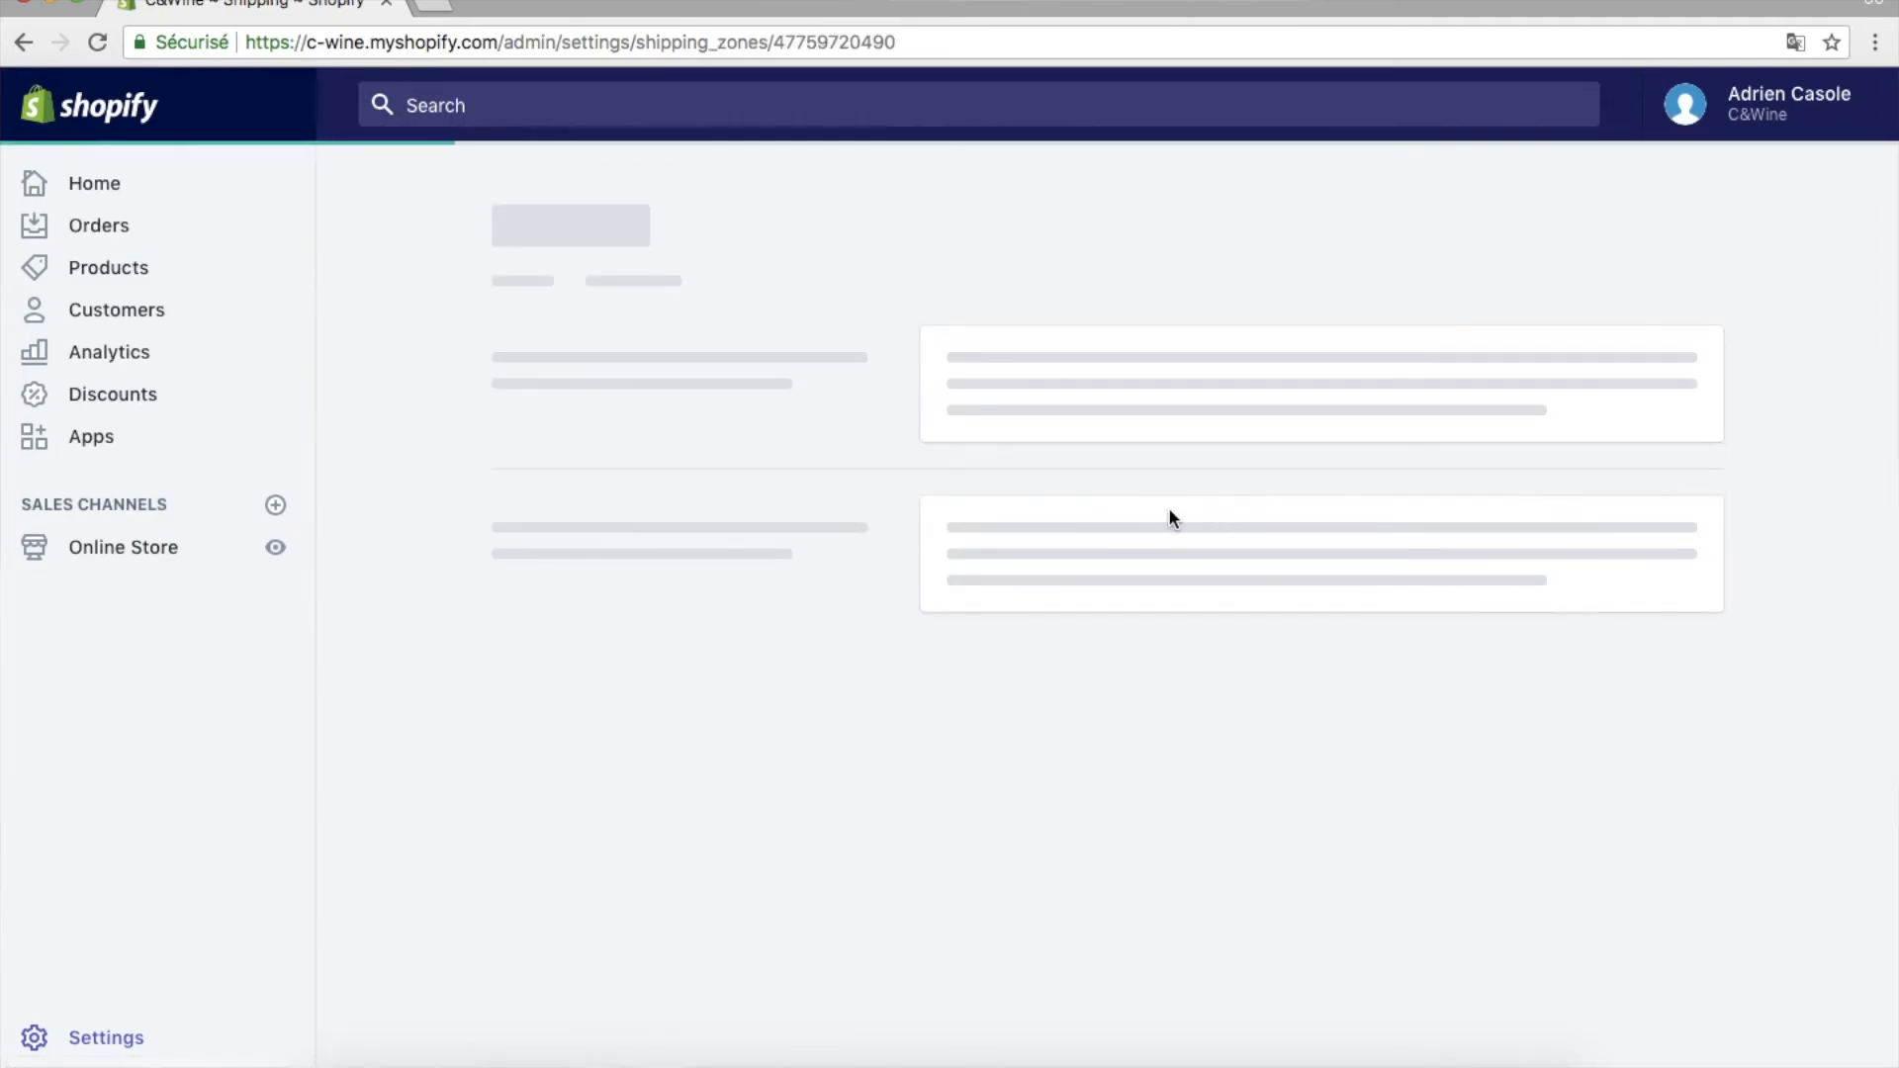
pyautogui.scroll(-4, 1167, 517)
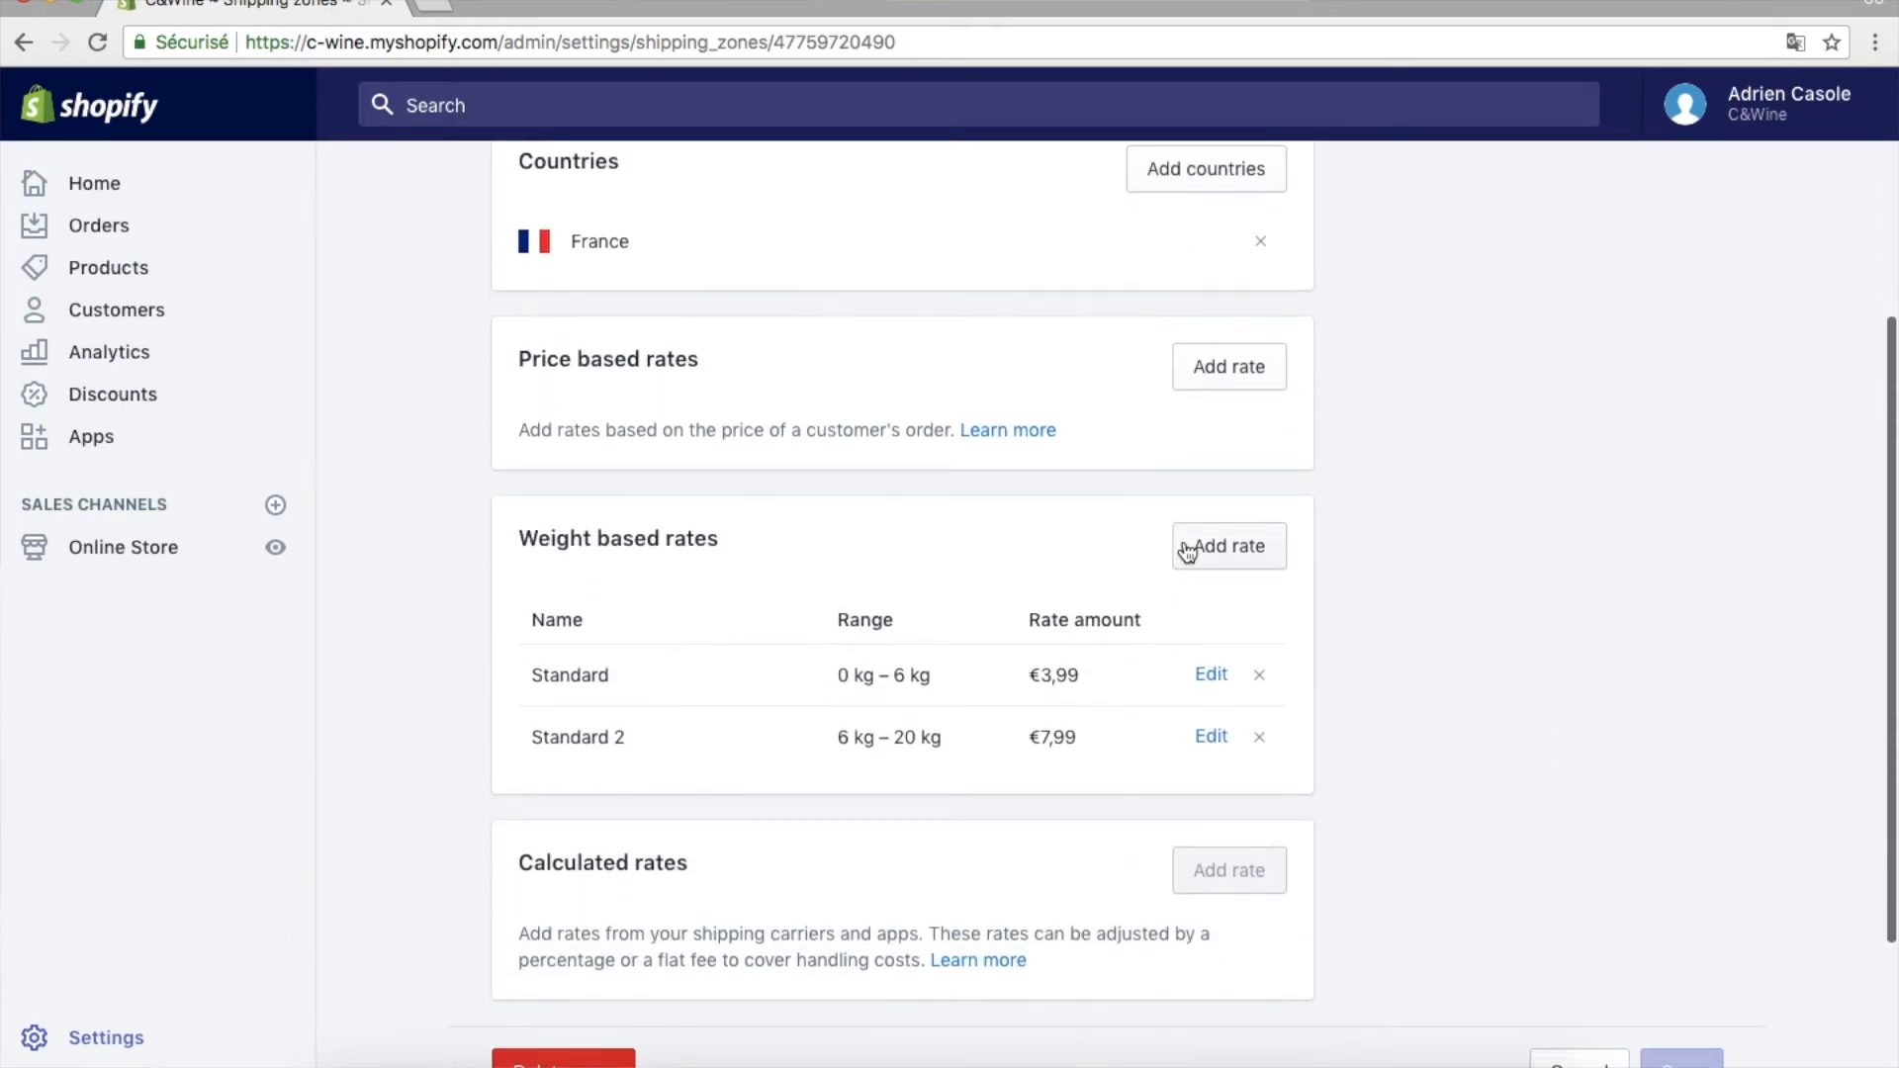
pyautogui.click(1210, 674)
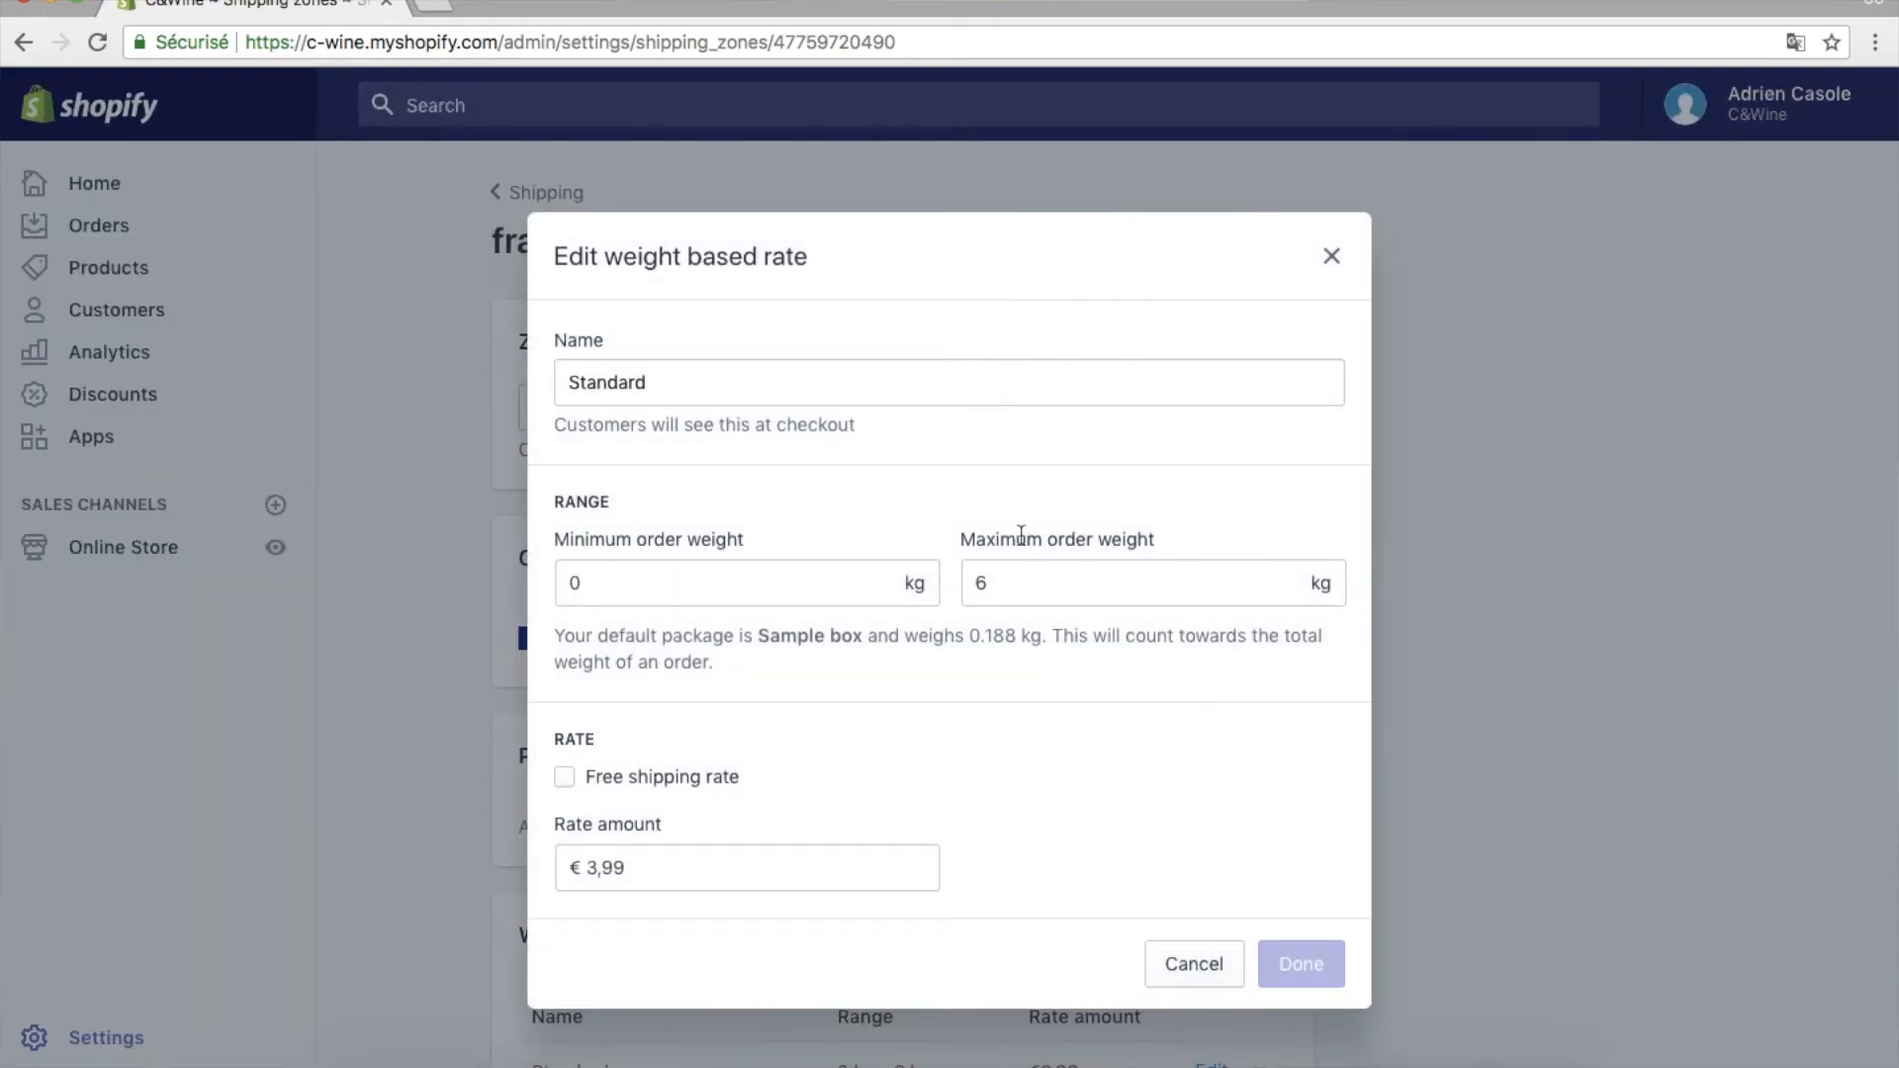
pyautogui.click(644, 852)
pyautogui.moveTo(596, 867); pyautogui.dragTo(665, 857)
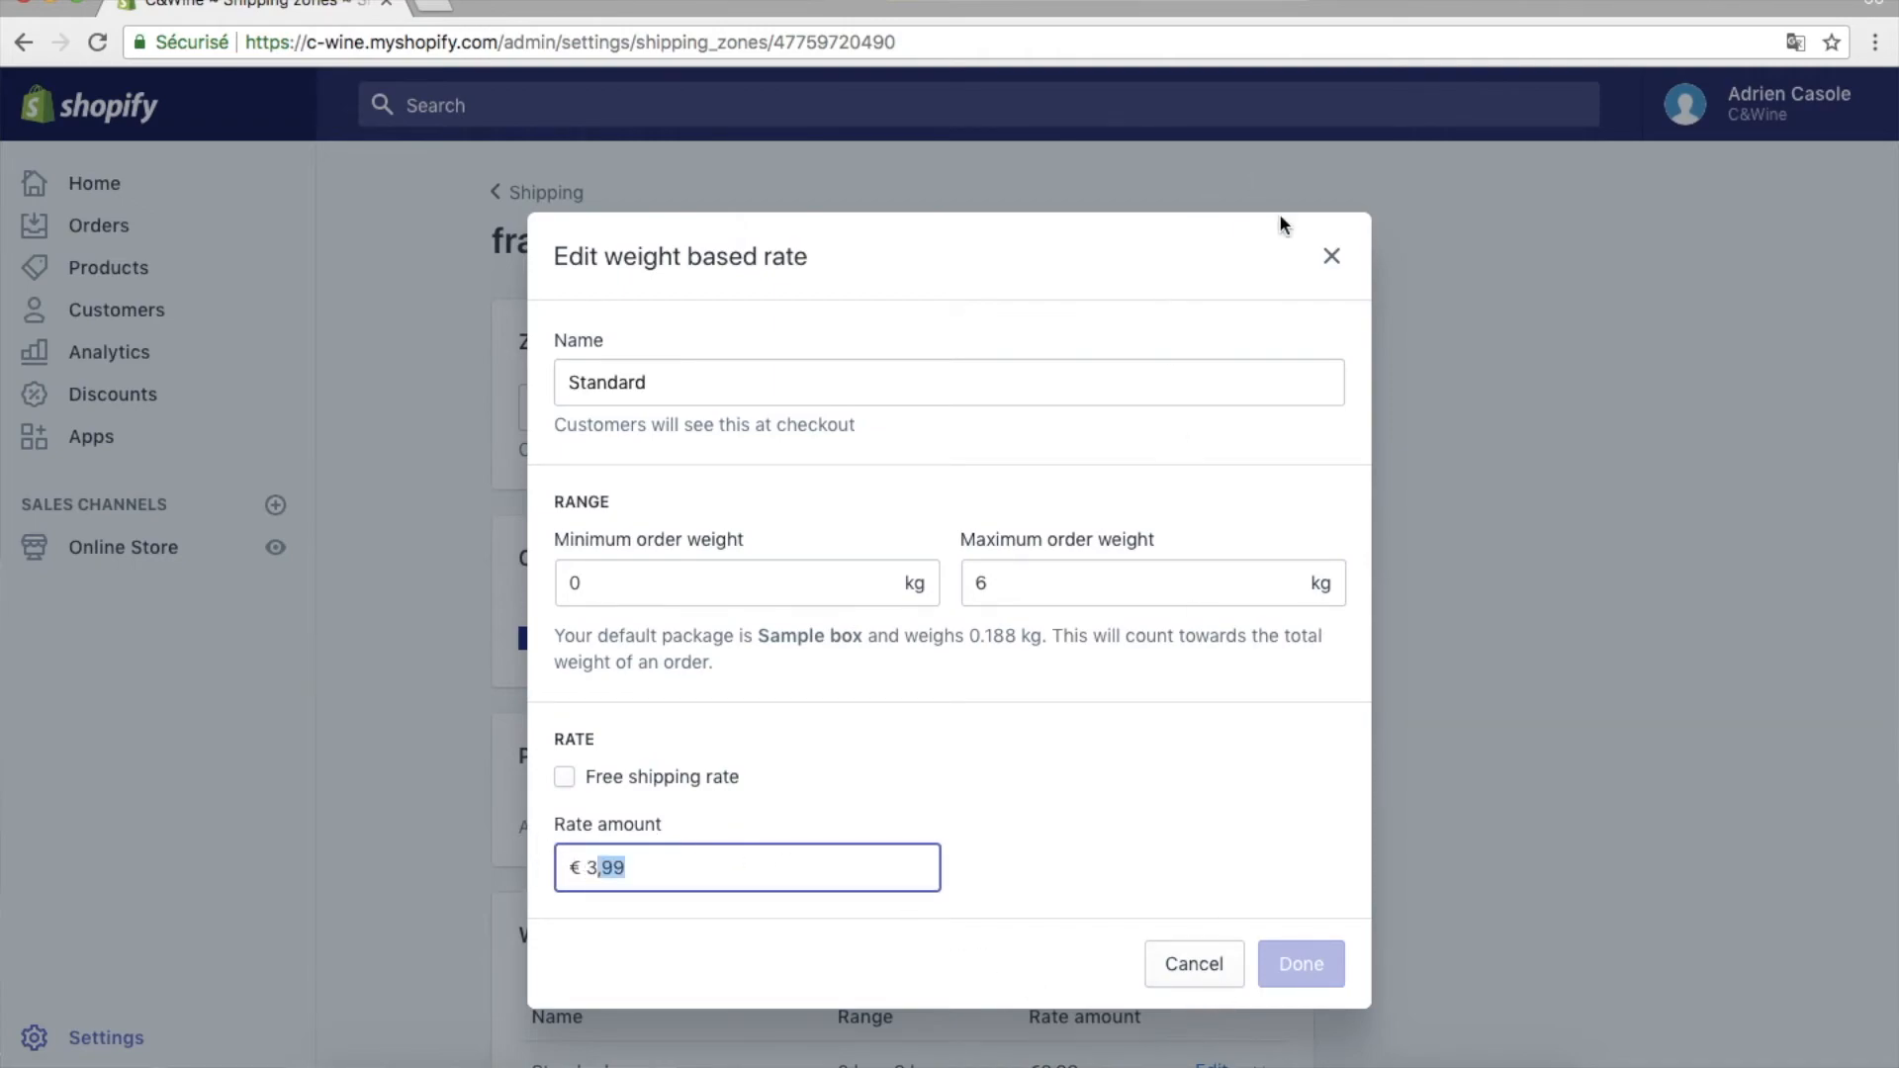
pyautogui.click(1332, 259)
# Step: Return to the Shipping settings and examine the shipping zones and saved packages
pyautogui.scroll(4, 676, 249)
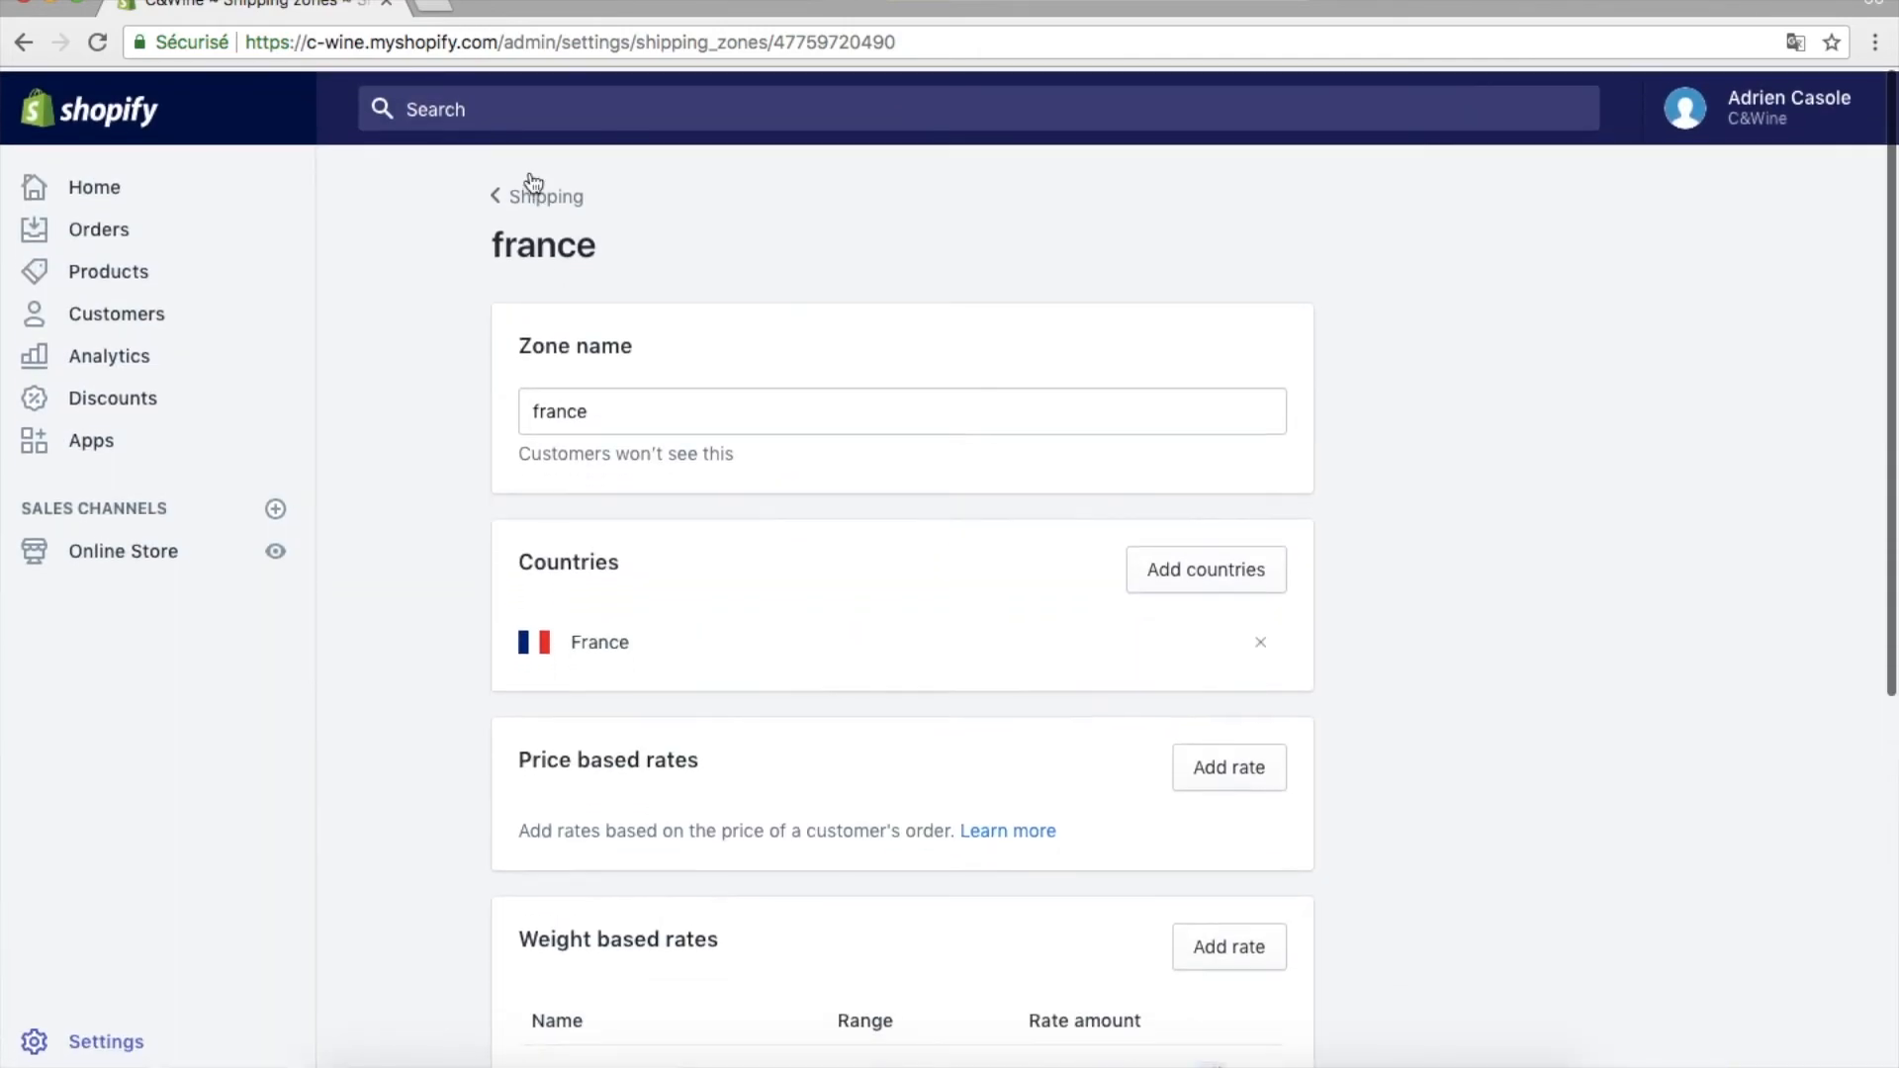
pyautogui.click(523, 197)
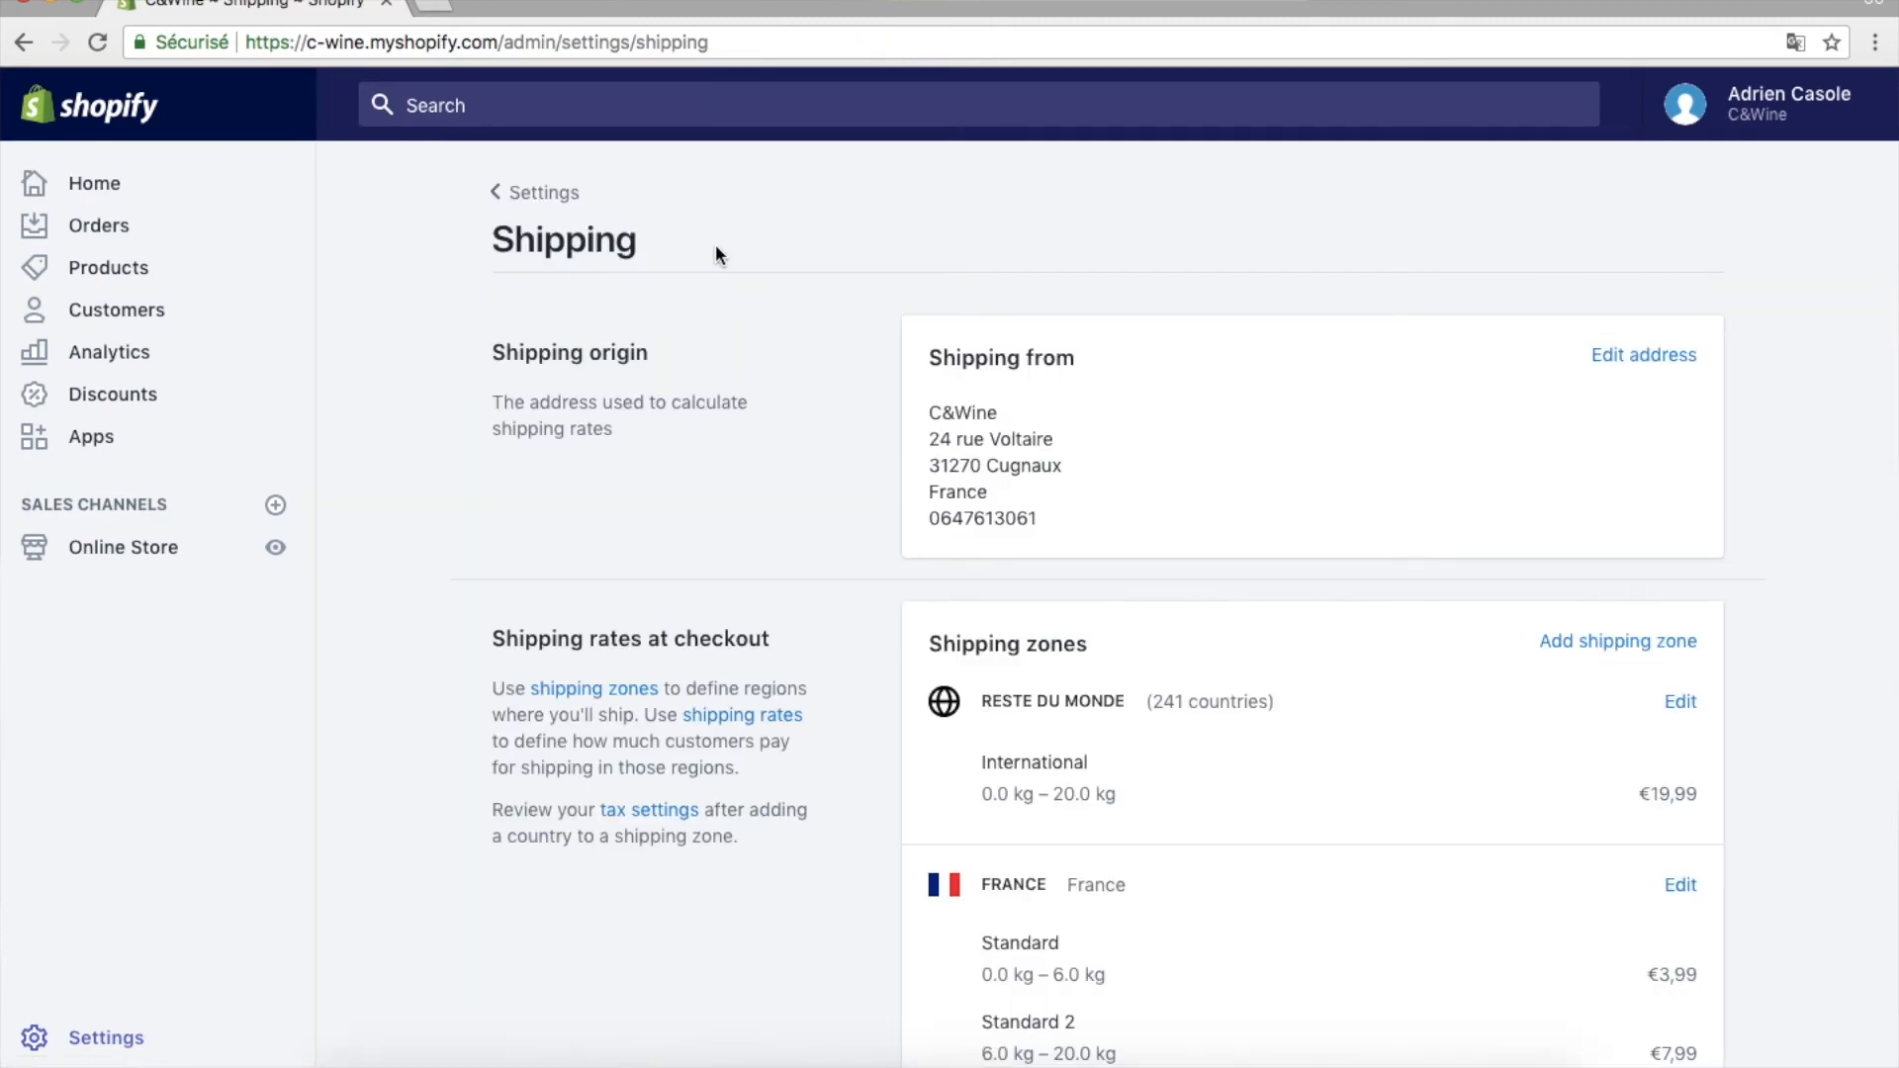
pyautogui.scroll(-5, 1260, 633)
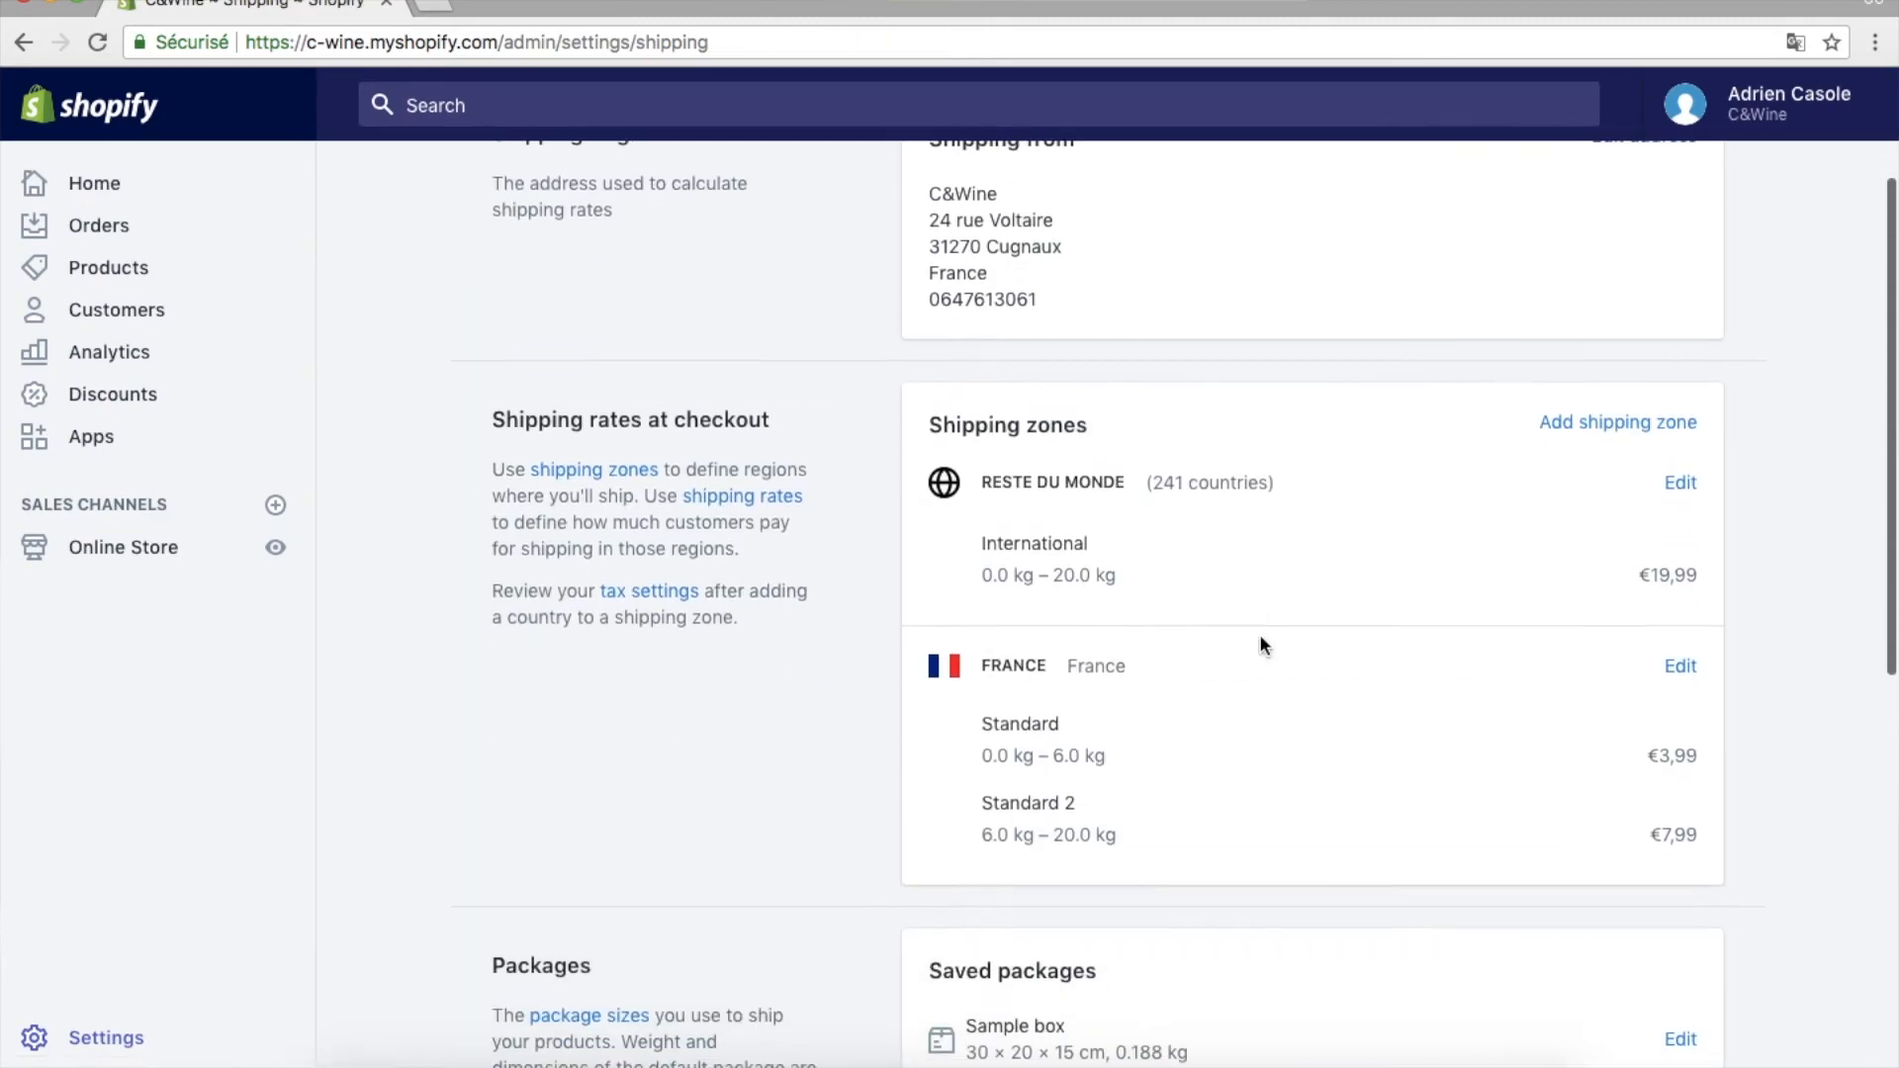
pyautogui.scroll(-2, 1763, 1042)
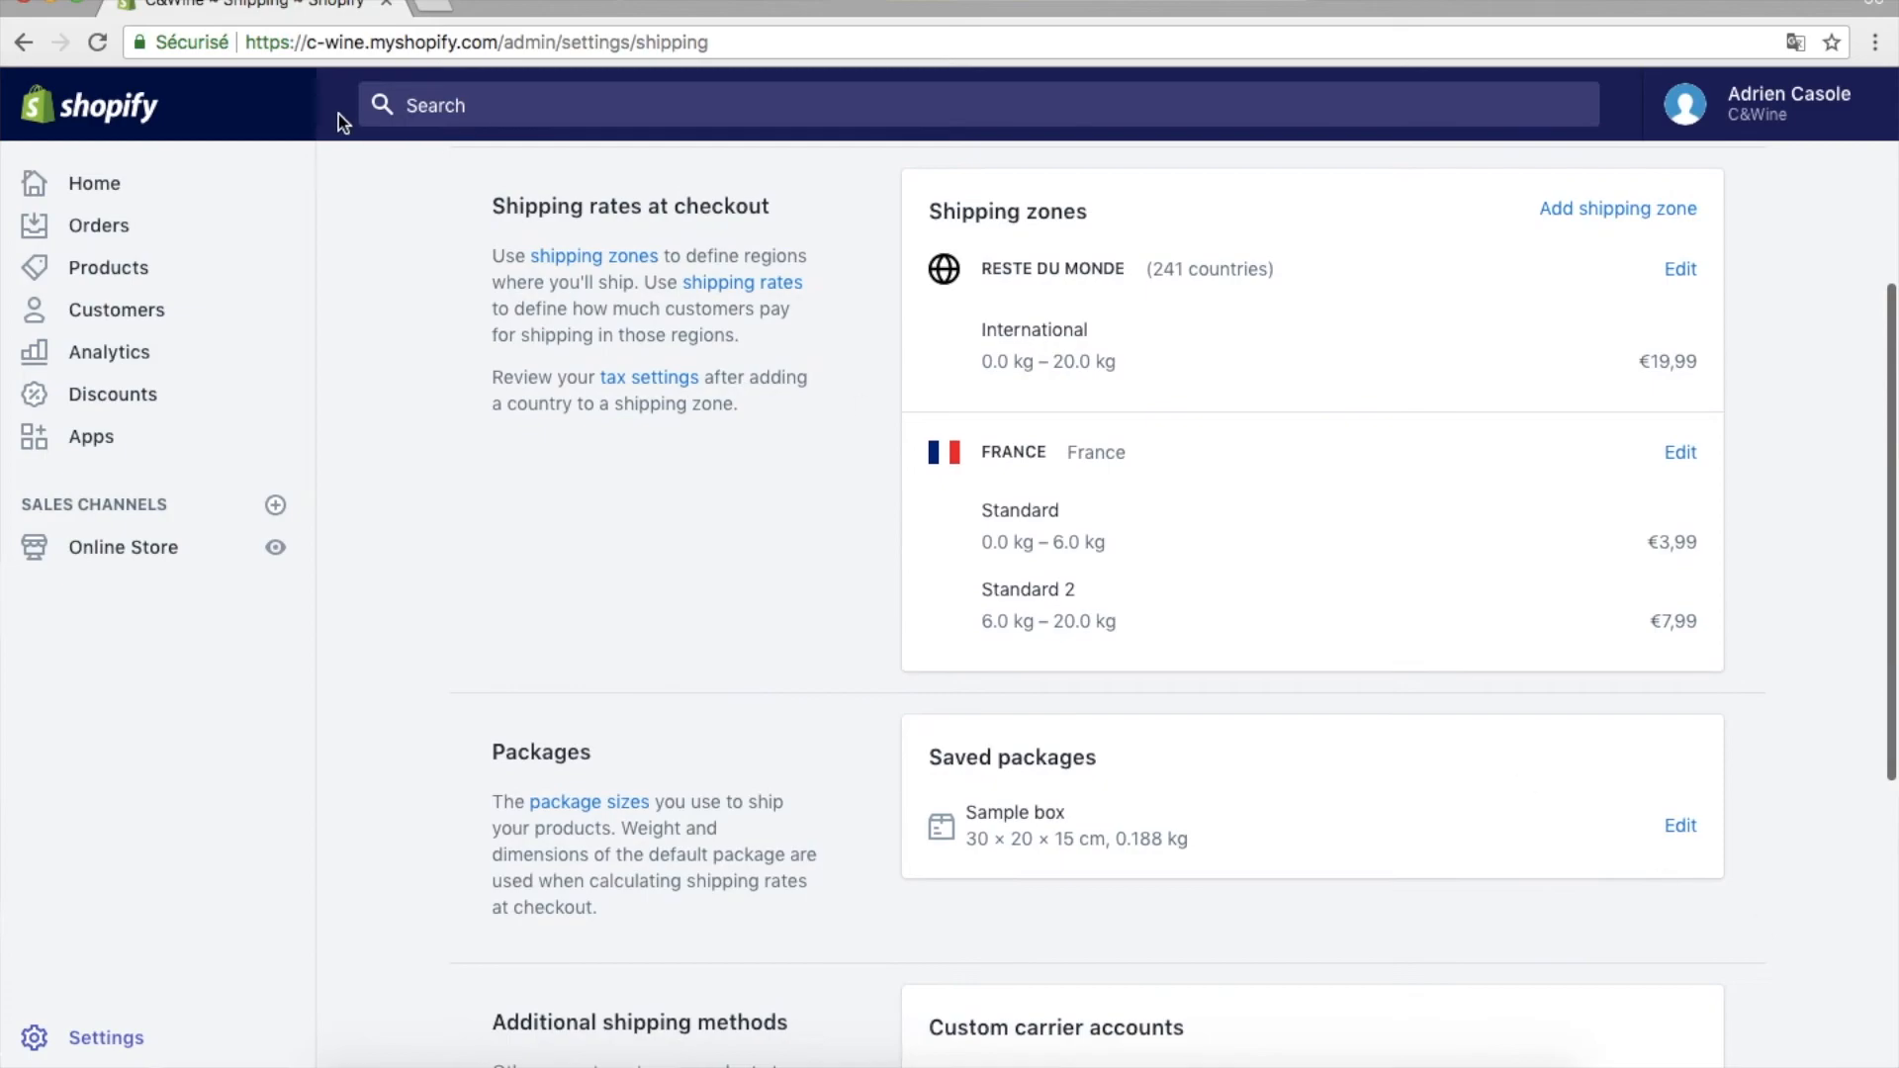
# Step: Open the Taxes settings, examine the tax-inclusive pricing option and the tax rates by destination, and return to the settings overview
pyautogui.scroll(5, 495, 299)
pyautogui.click(538, 196)
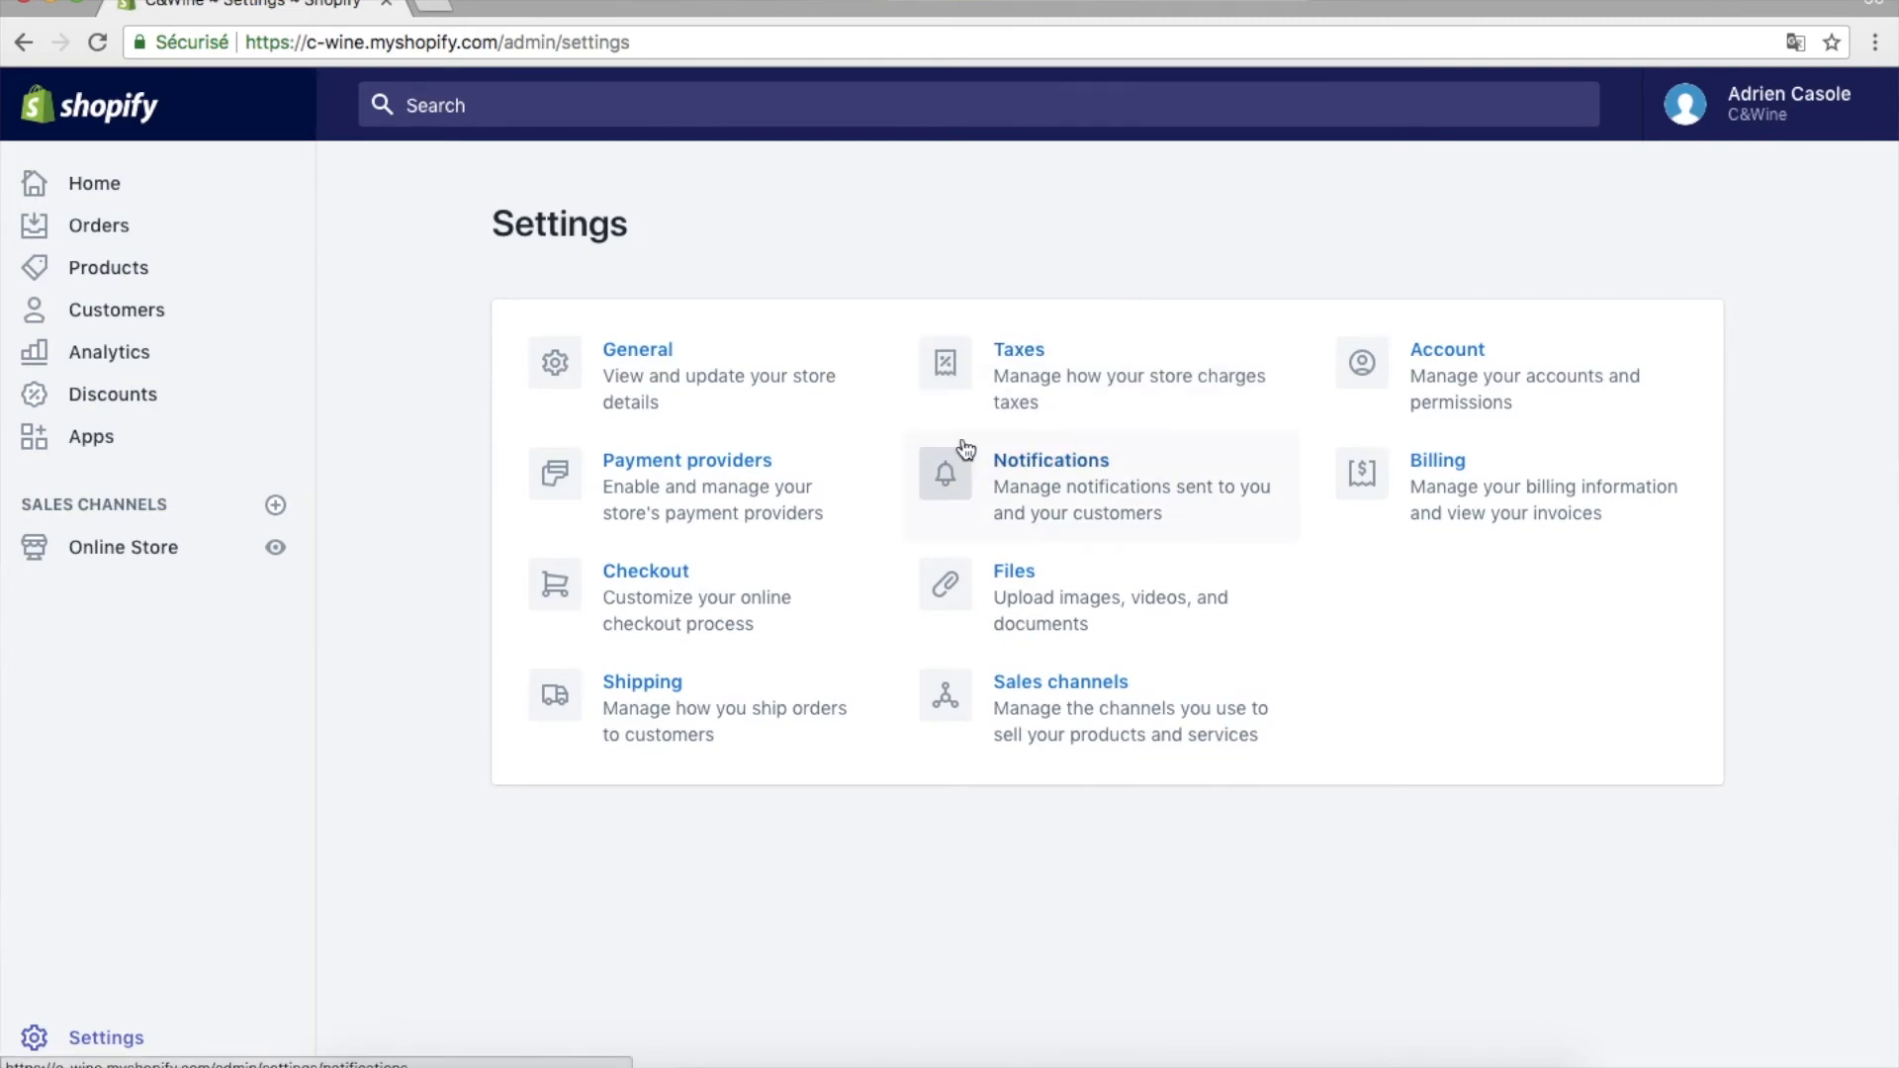
pyautogui.click(1030, 401)
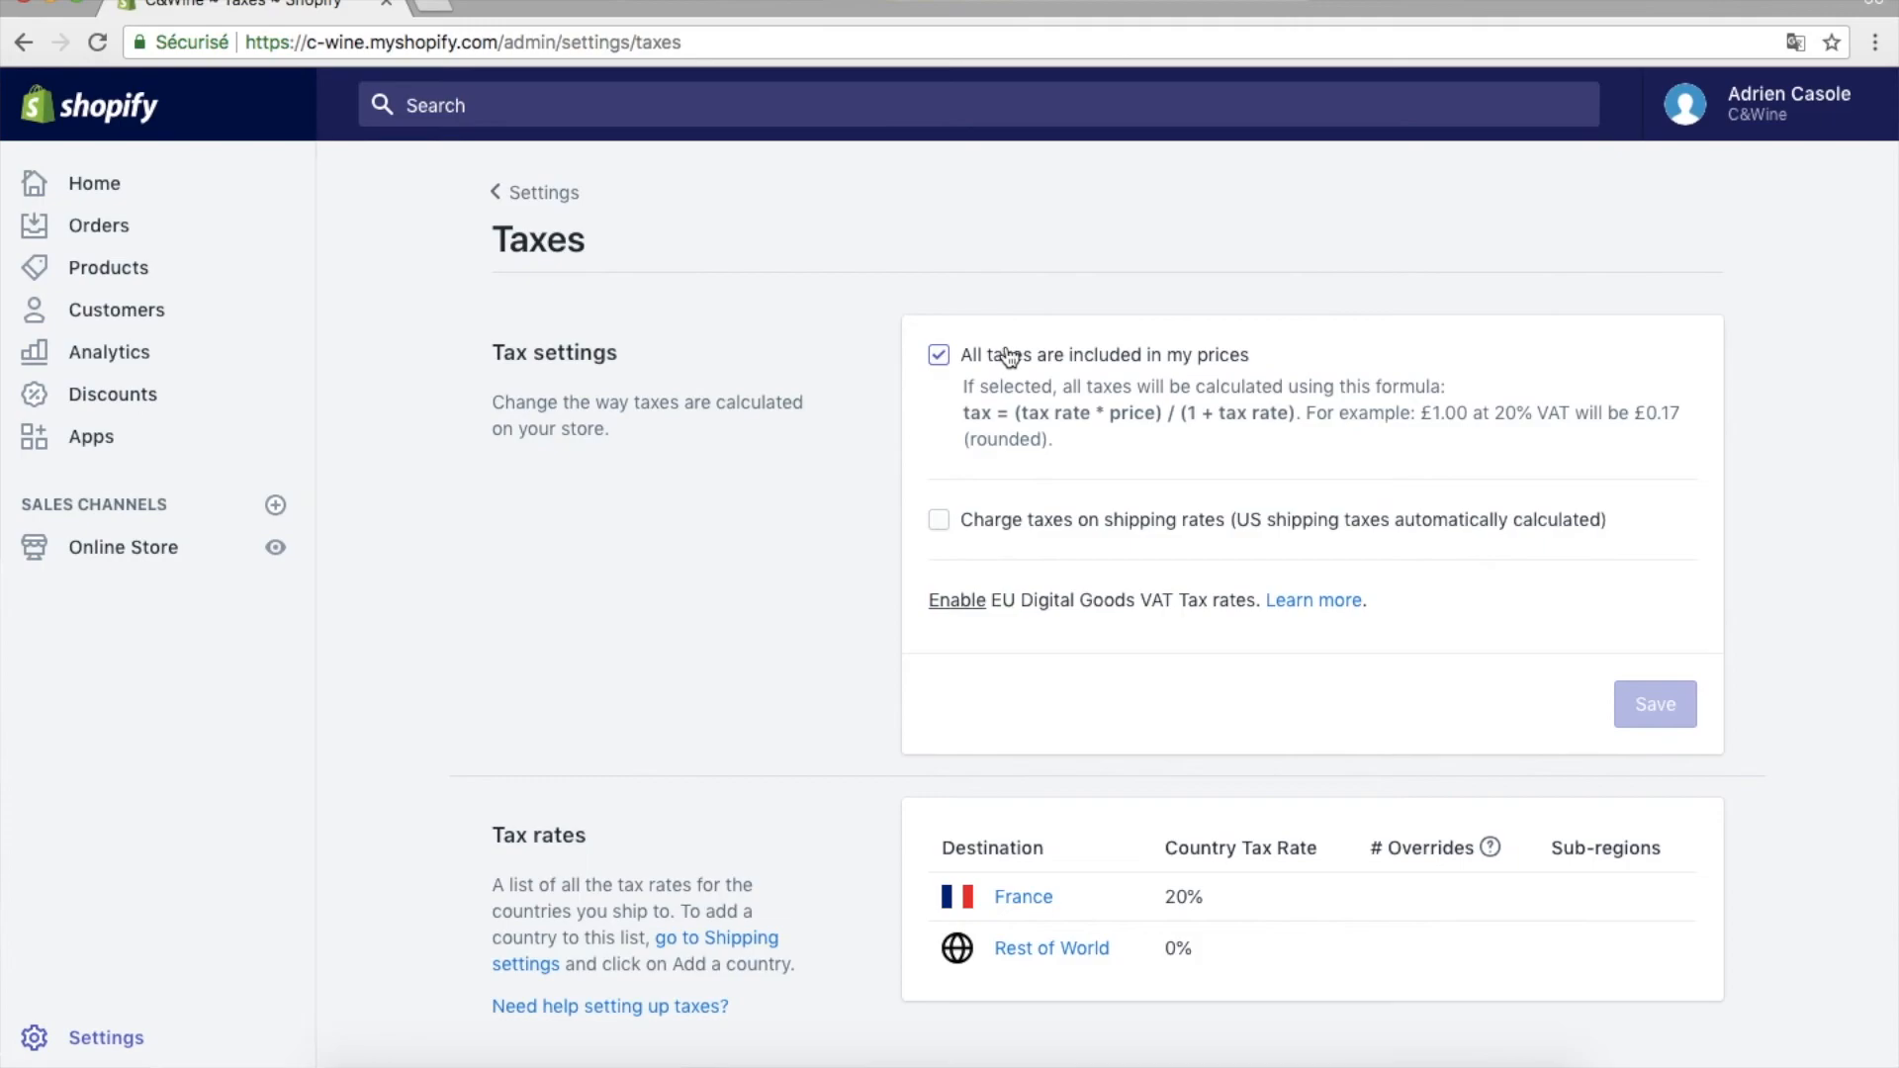
pyautogui.click(539, 192)
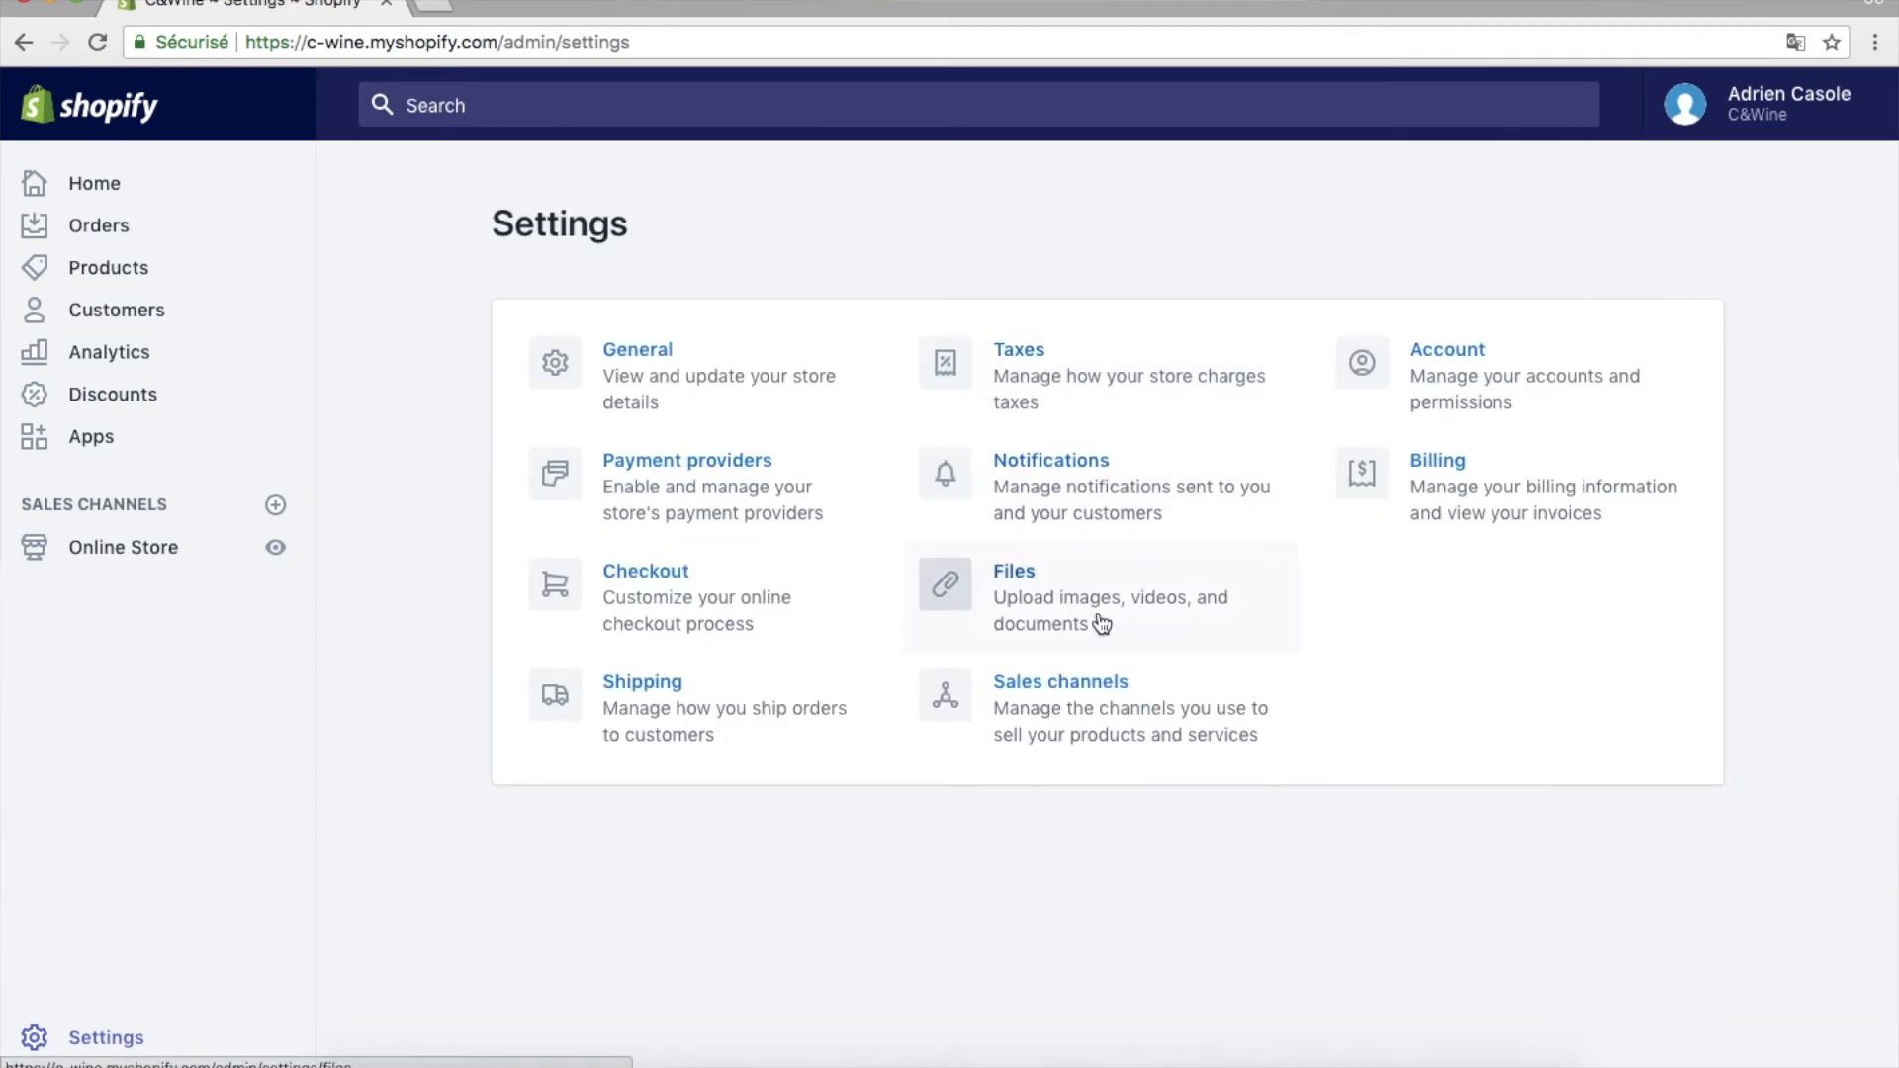
# Step: Open the Account settings, review the plan, staff accounts, login services and store status, and return to the settings overview
pyautogui.click(1500, 421)
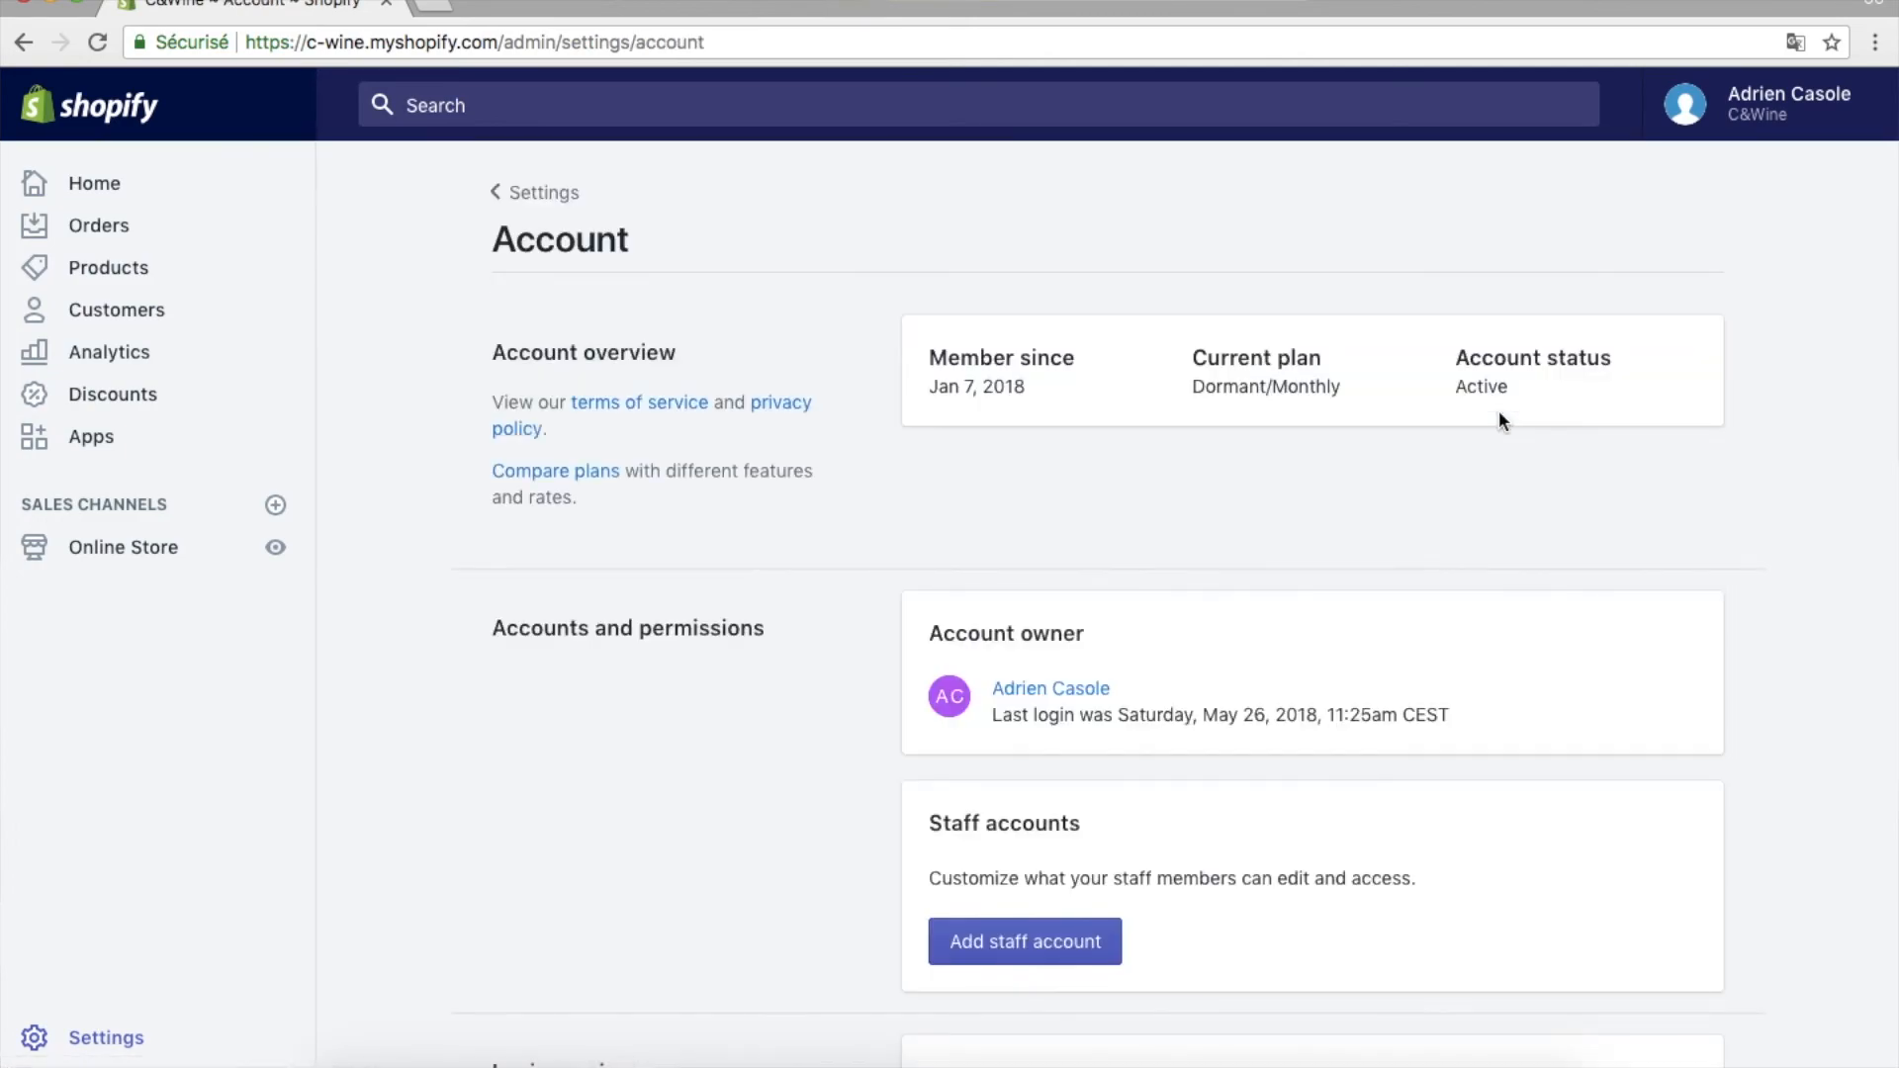
pyautogui.scroll(-6, 1498, 410)
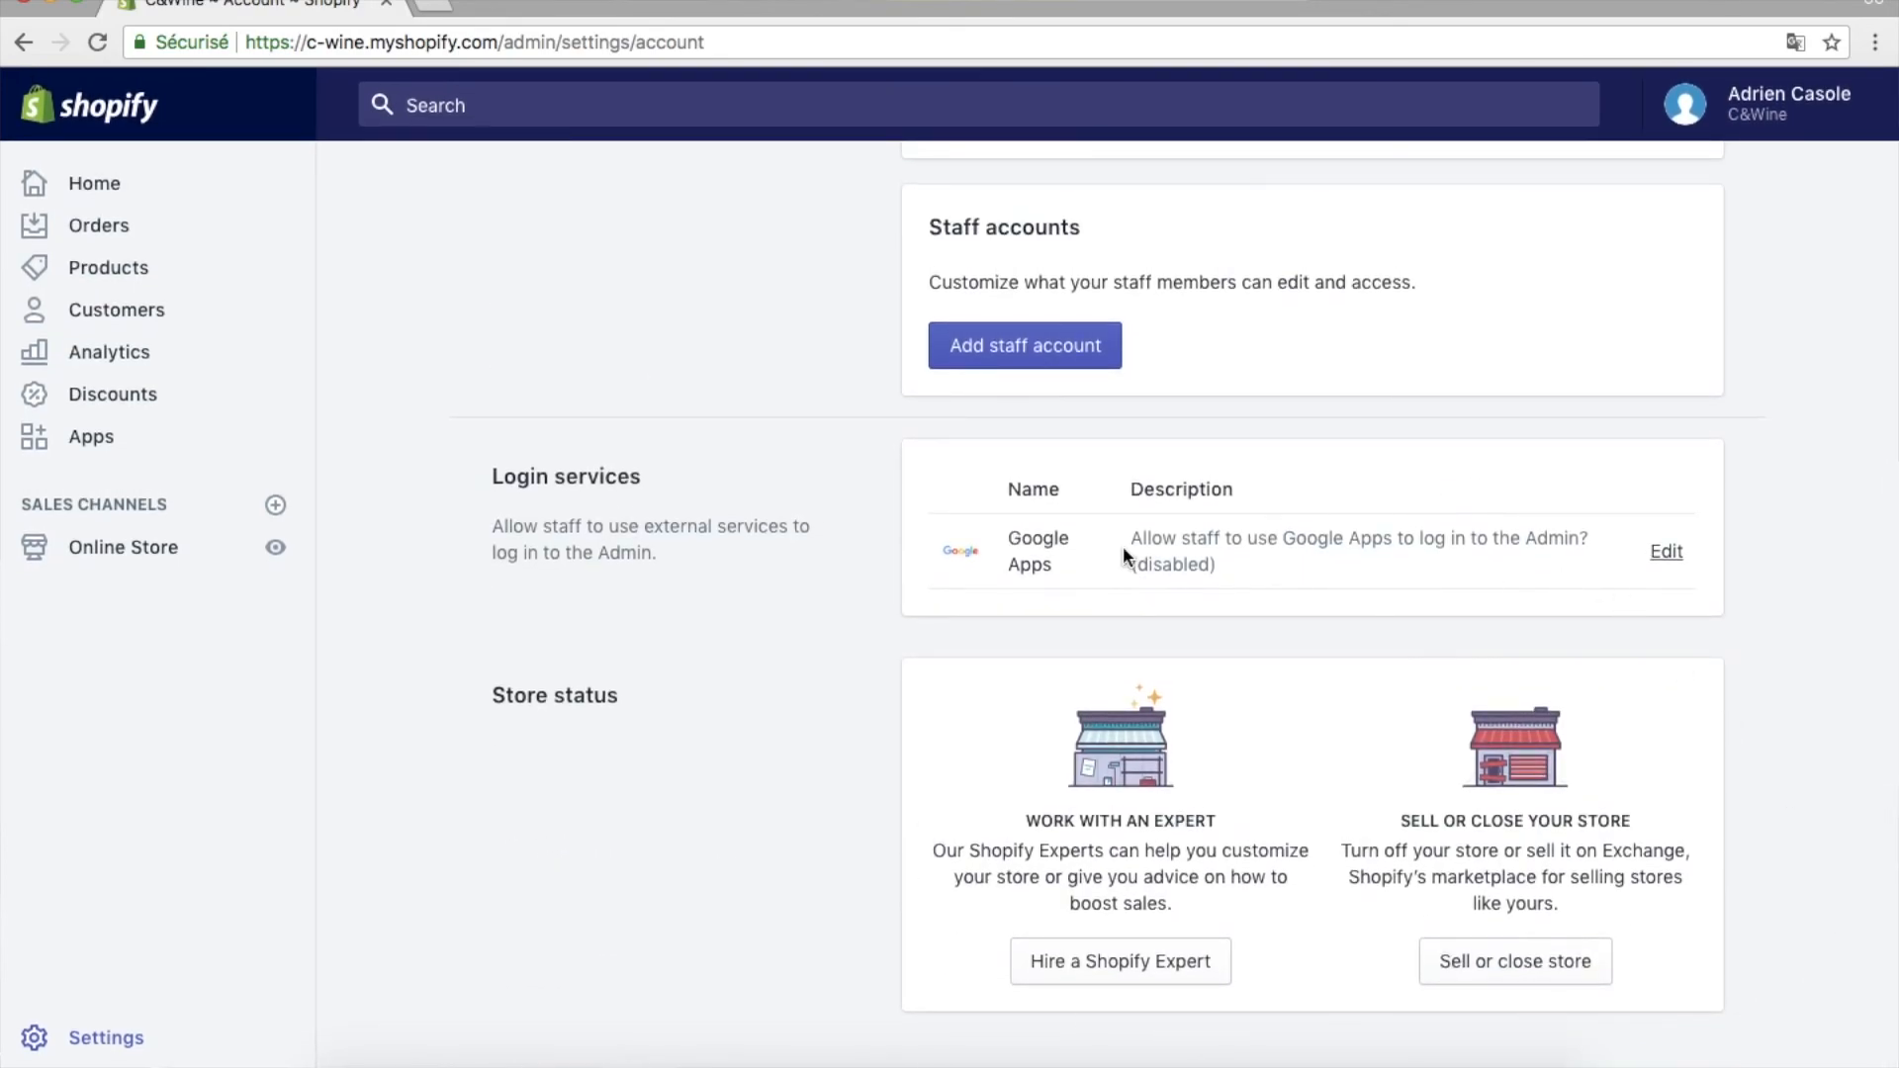
pyautogui.scroll(6, 1124, 546)
pyautogui.click(534, 192)
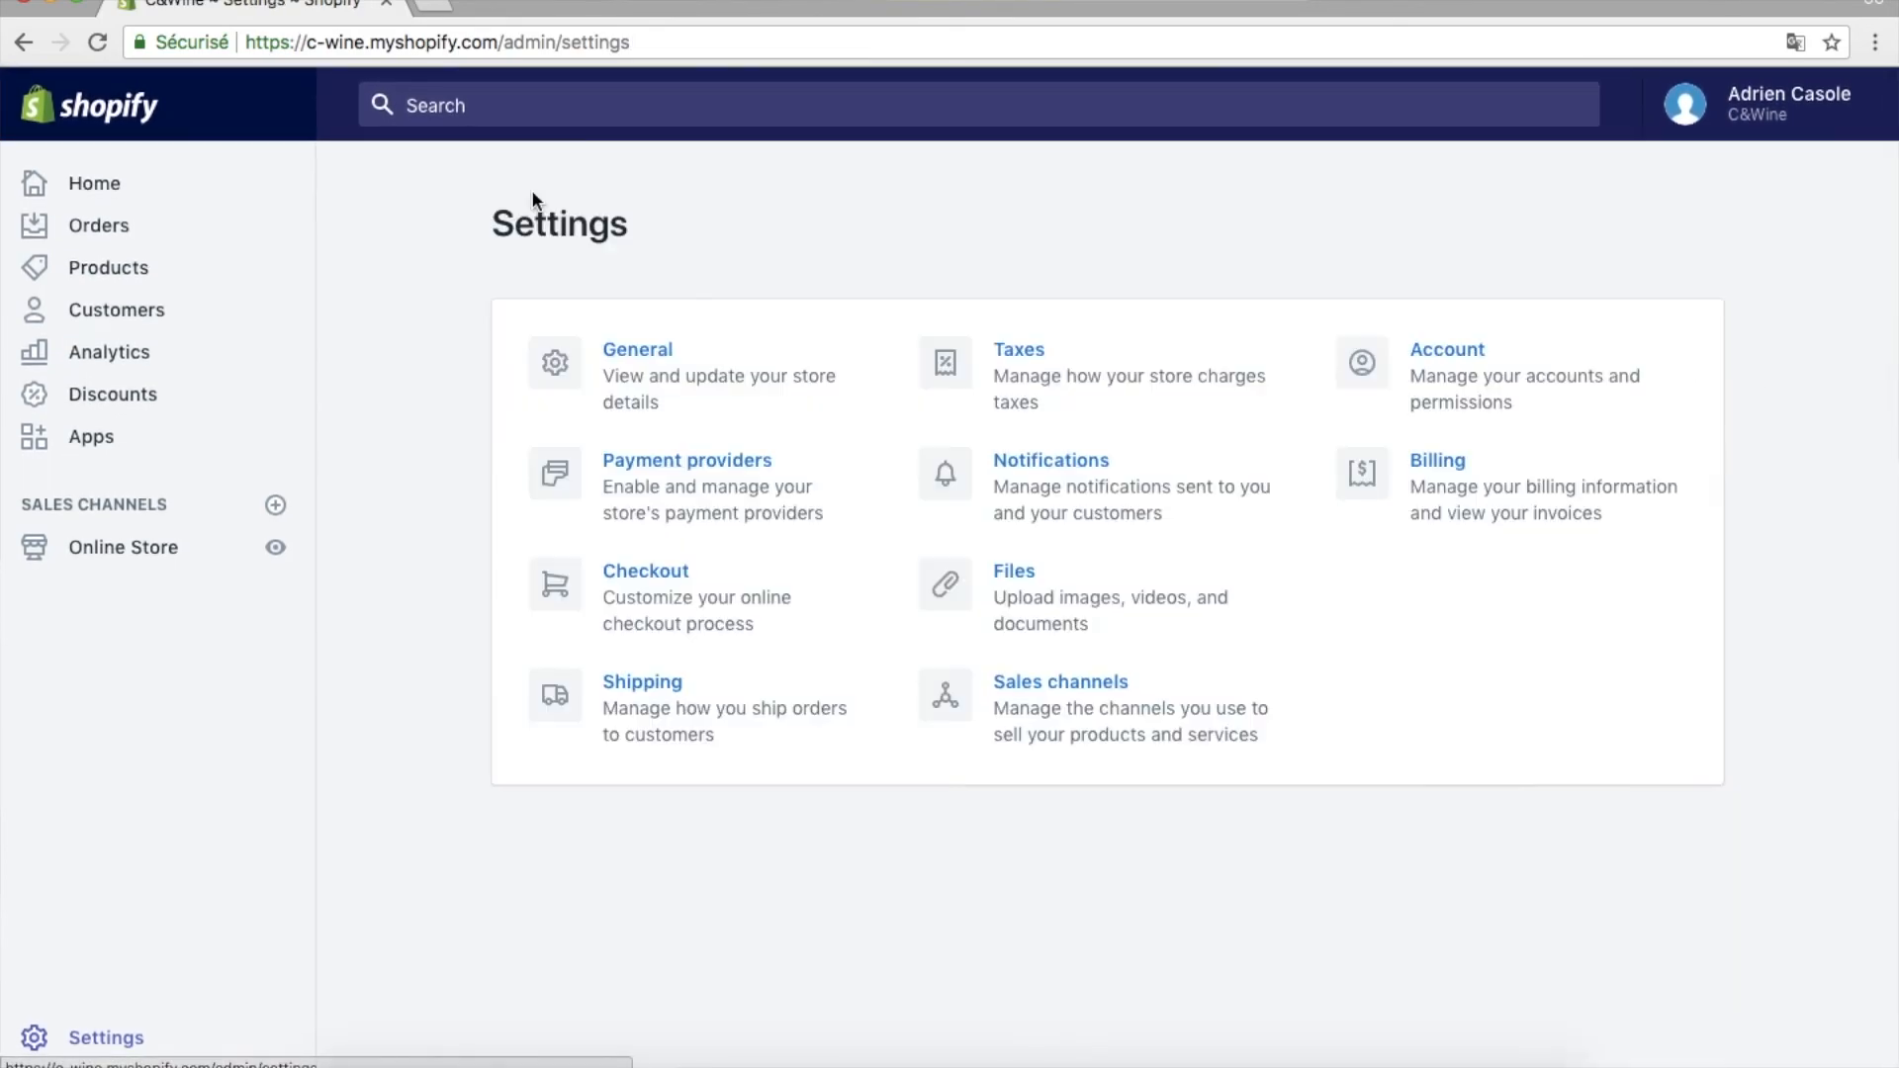